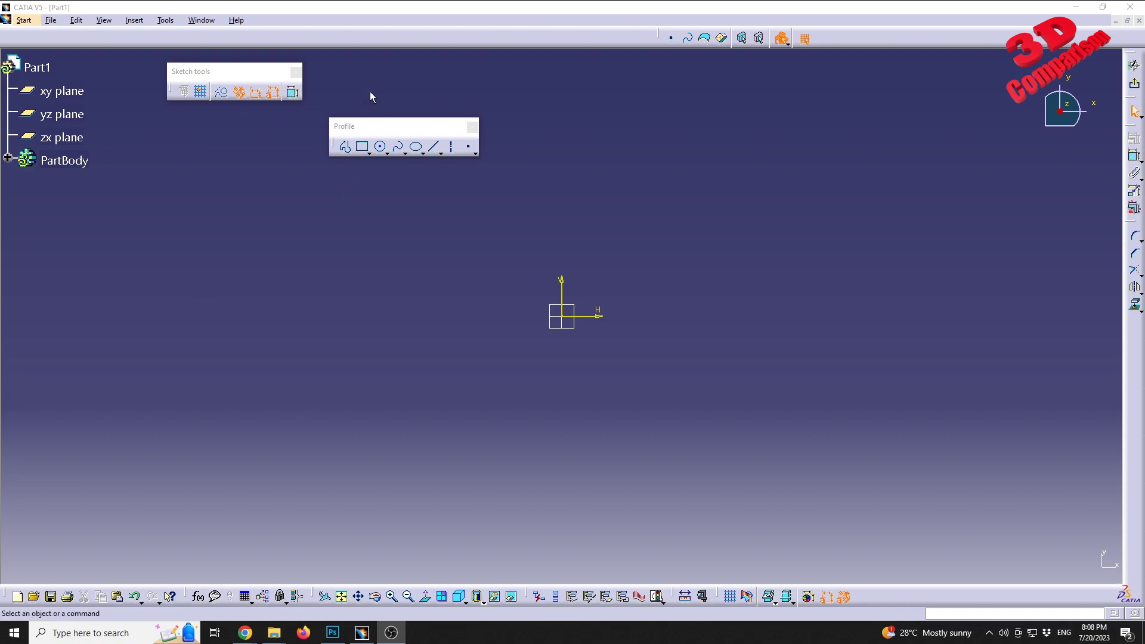
Sketch an ellipse centred on the origin, major radius about 61.7 mm and minor radius about 30.2 mm, tilted about 23 degrees.
left_click_drag(370, 126, 403, 119)
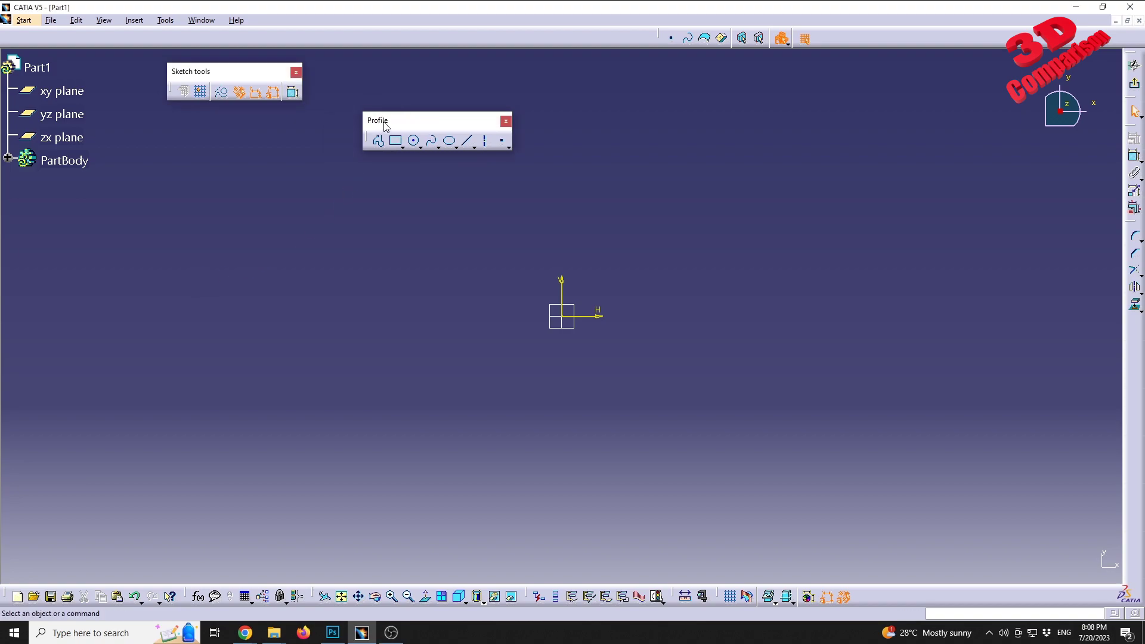
left_click(450, 142)
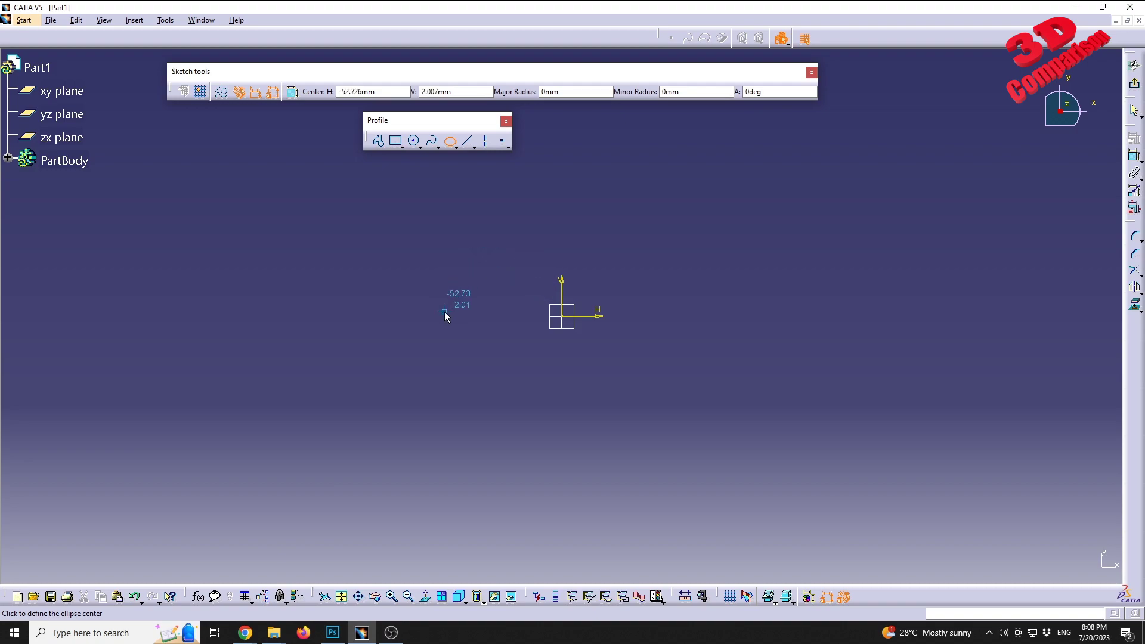
left_click(566, 318)
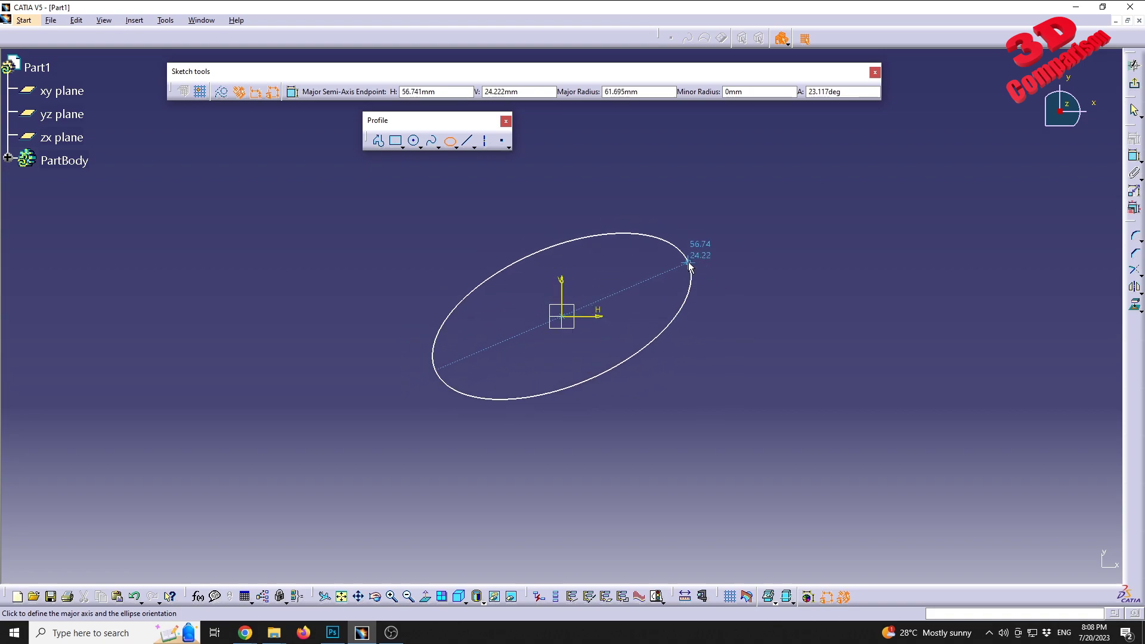
left_click(688, 265)
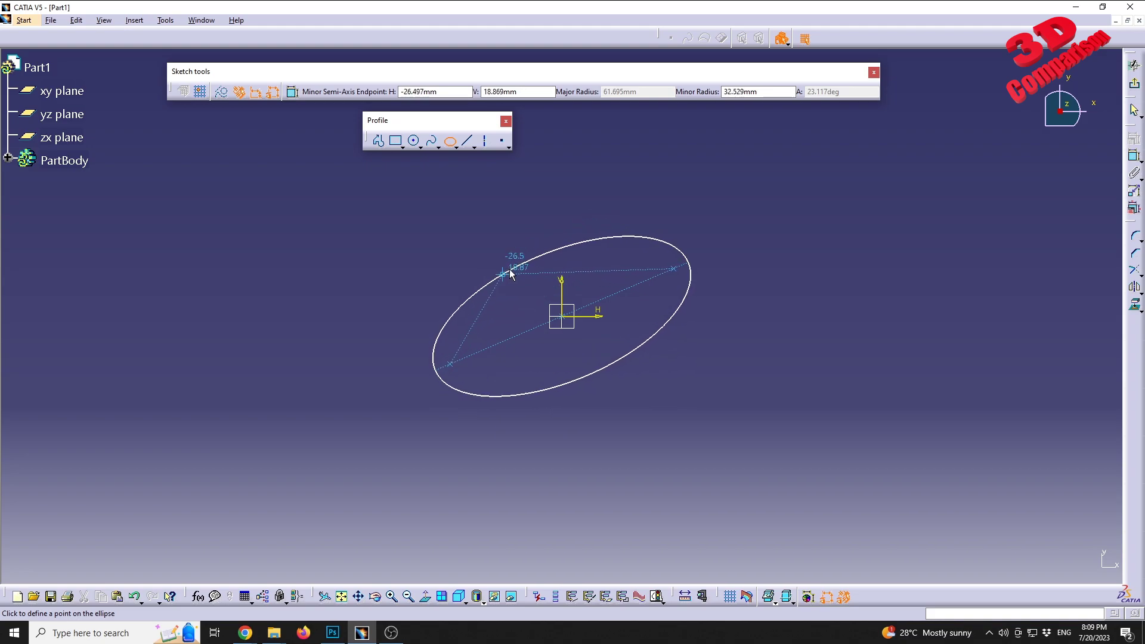
left_click(586, 240)
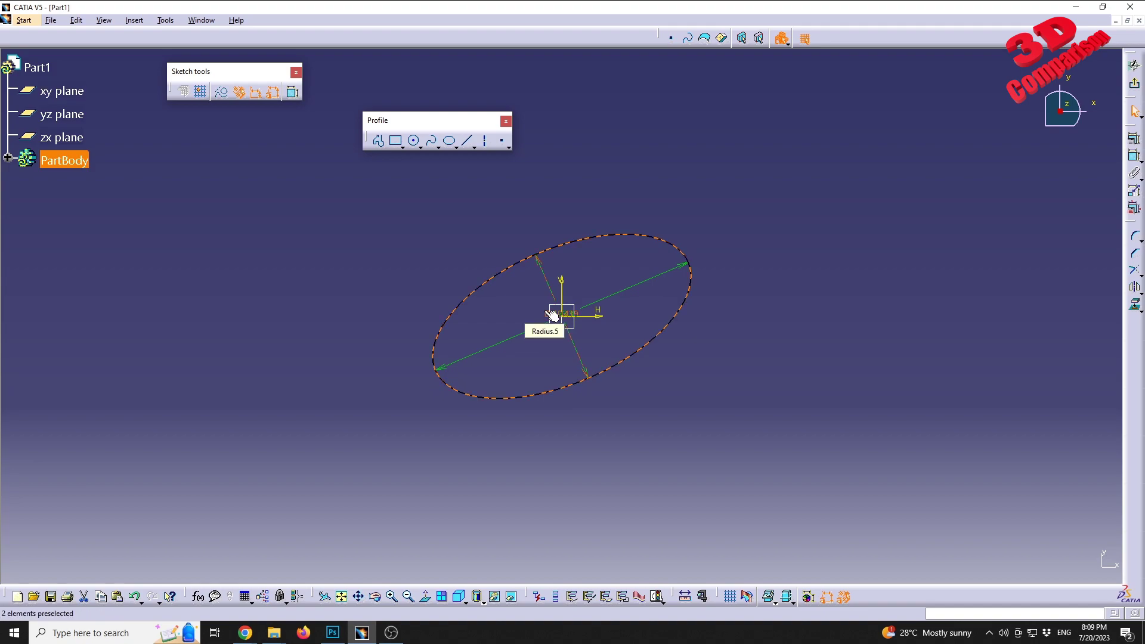
Reposition the ellipse's minor and major diameter dimensions outside the curve.
left_click_drag(551, 314, 605, 166)
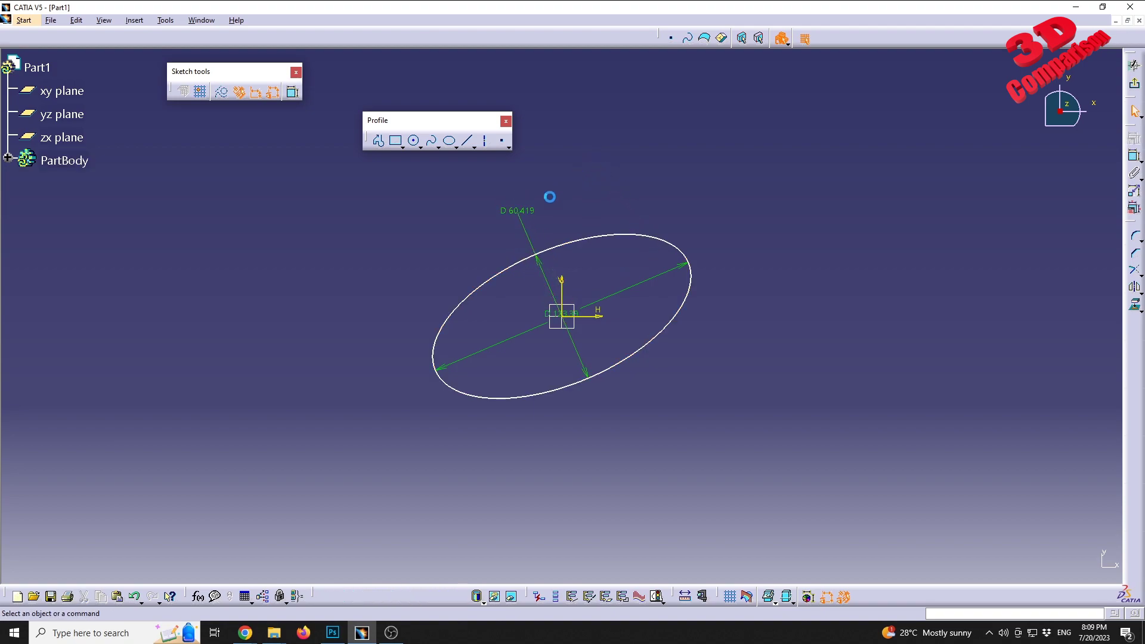
left_click(537, 230)
left_click_drag(547, 321, 388, 388)
left_click(393, 411)
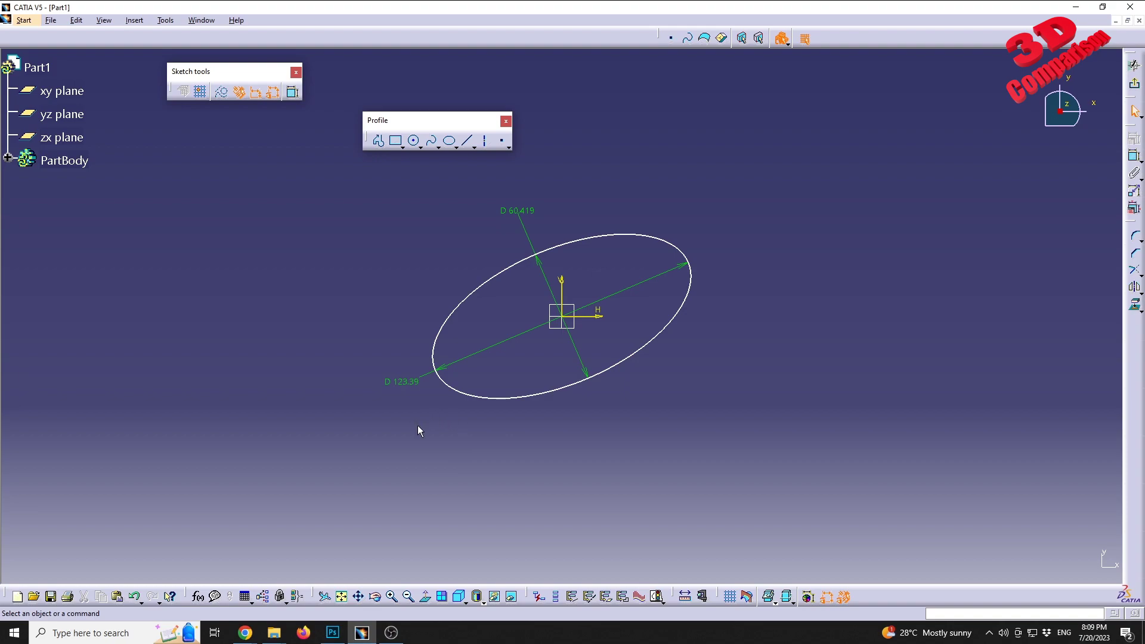
Set the ellipse's major diameter to 100 mm and its minor diameter to 50 mm.
left_click(398, 386)
double_click(396, 384)
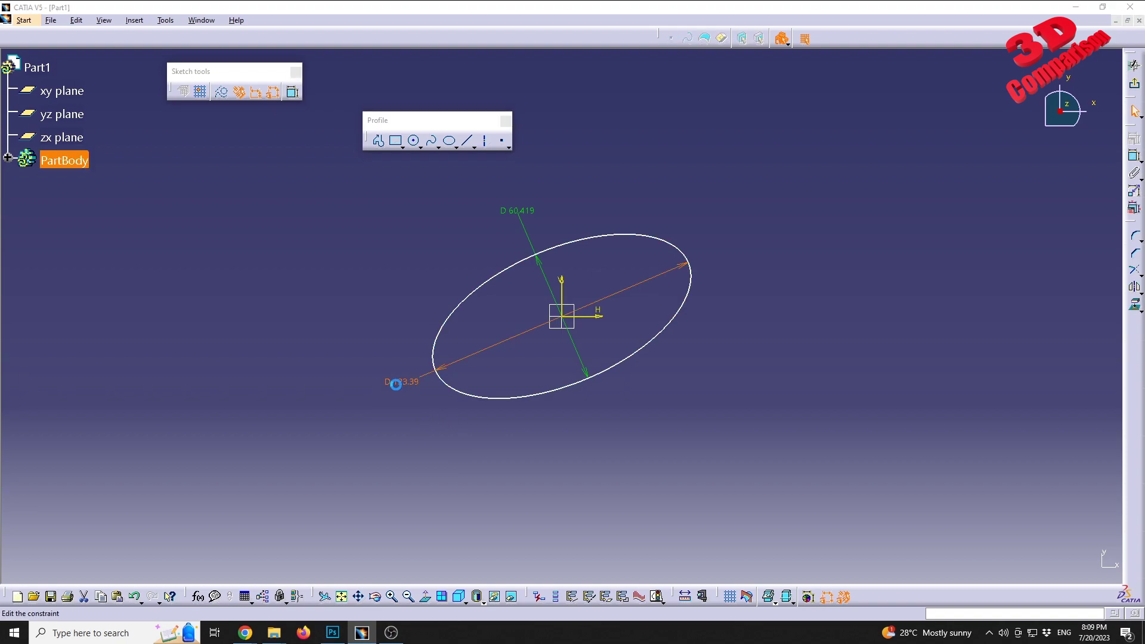
type("100")
left_click(540, 202)
double_click(518, 213)
type("50")
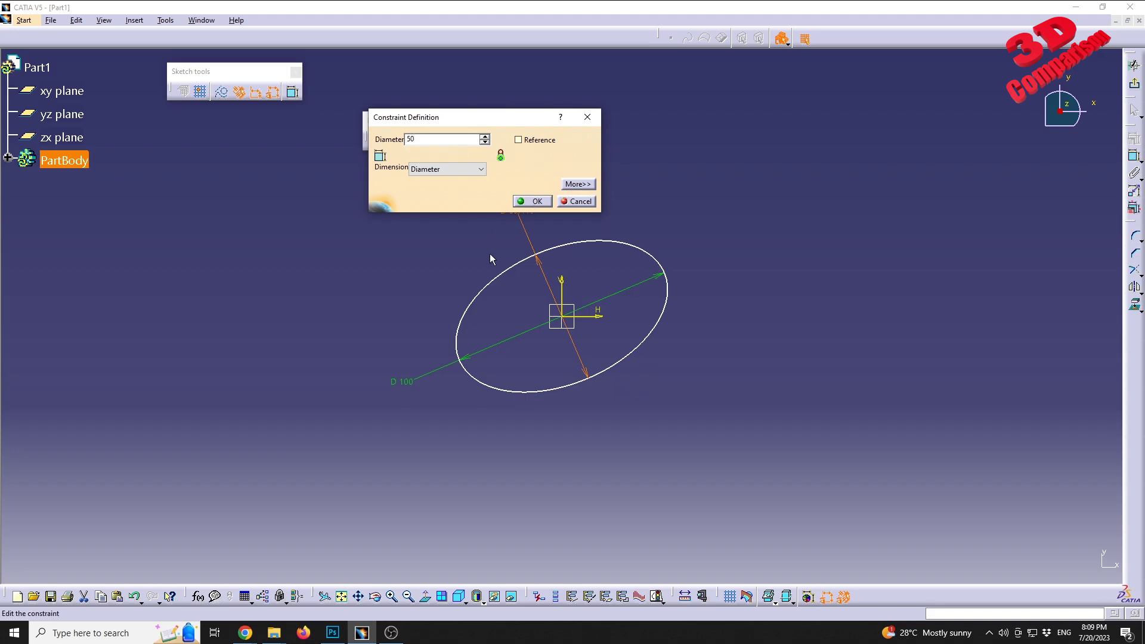
left_click(438, 167)
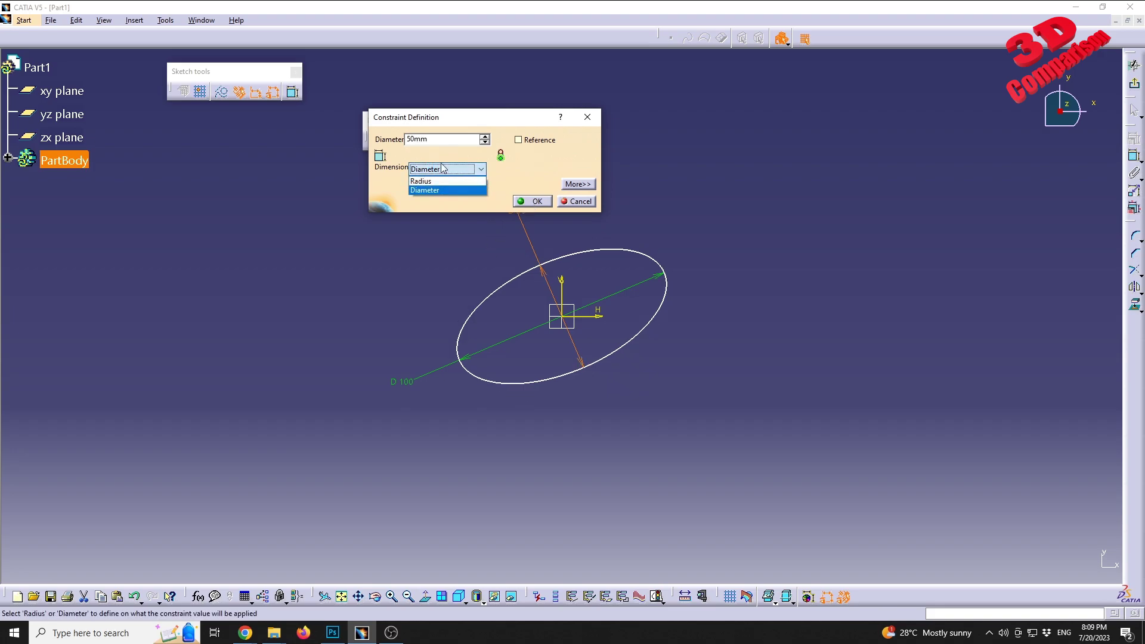
left_click(480, 169)
left_click(539, 201)
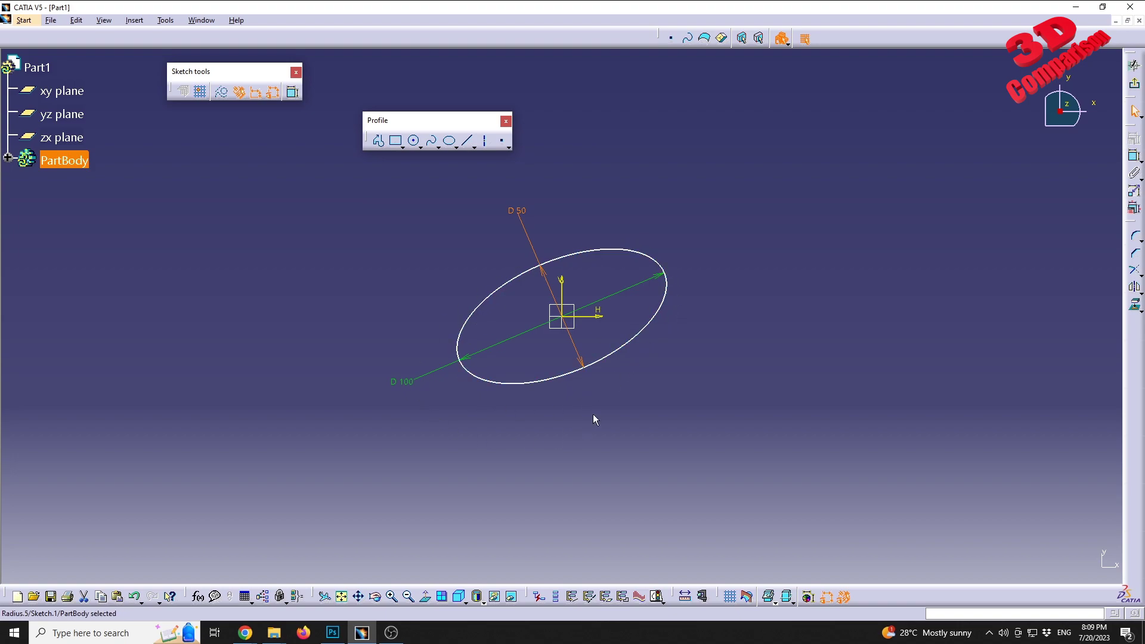
Set the ellipse's orientation angle to 45 degrees in its definition.
double_click(646, 254)
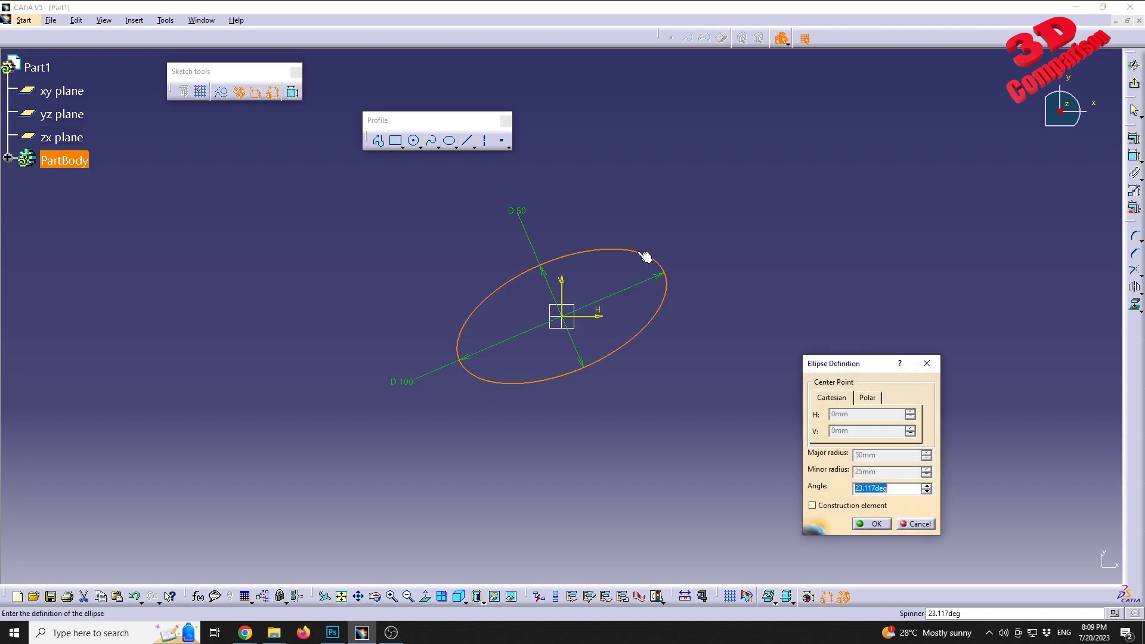
left_click_drag(856, 365, 750, 180)
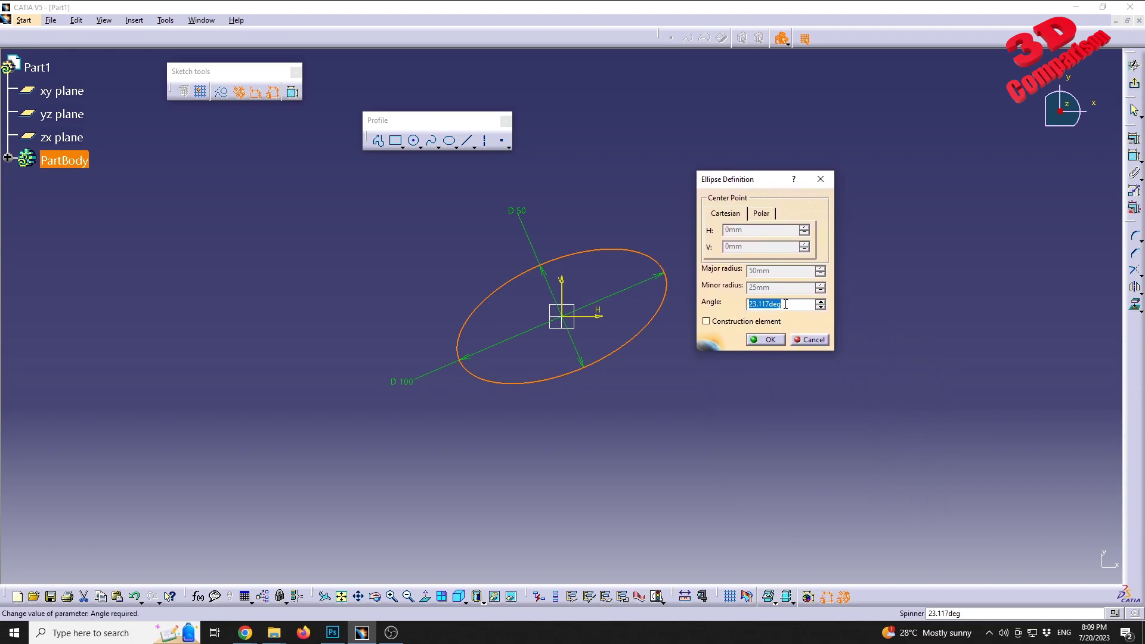
left_click_drag(769, 304, 706, 308)
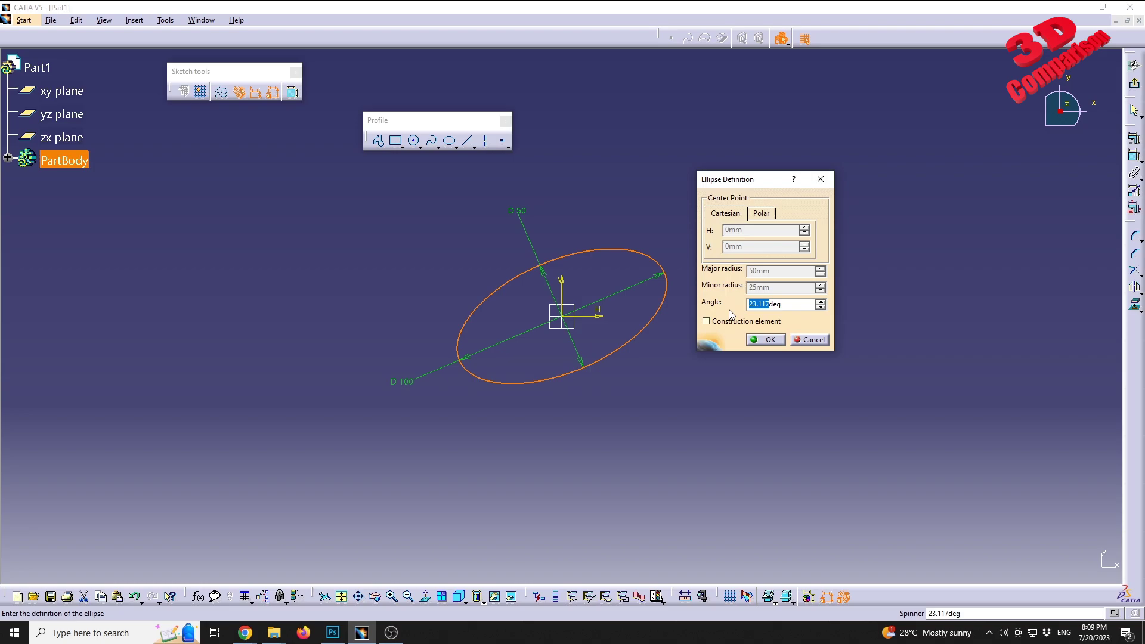
type("45")
key("Return")
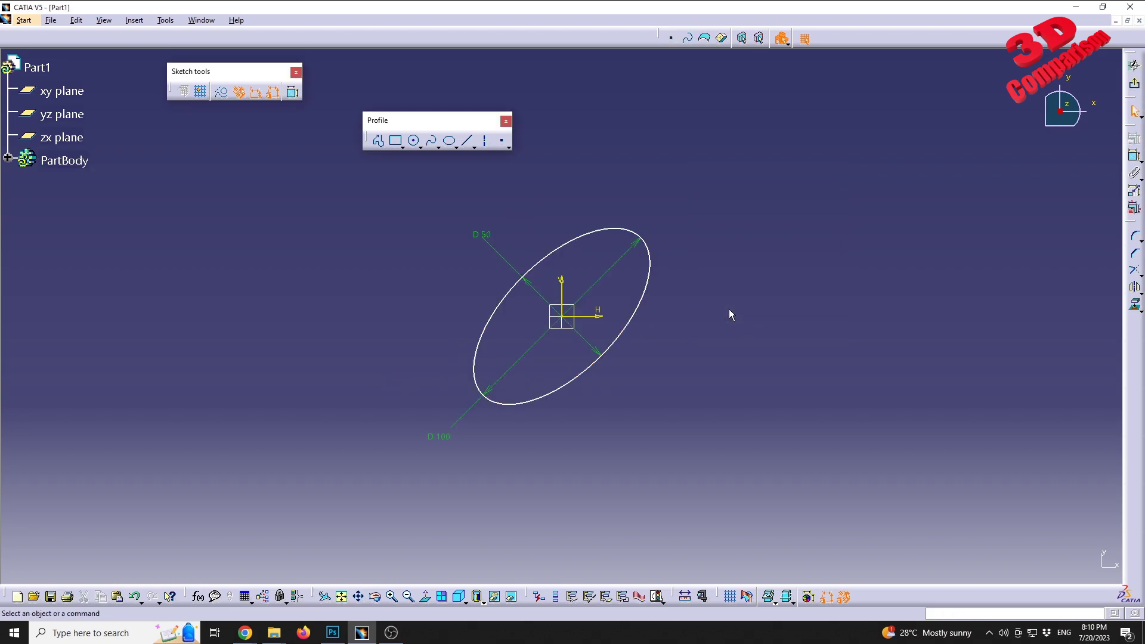
Dimension the angle between the horizontal axis and the ellipse's major axis, and review the ellipse definition.
left_click(596, 320)
left_click(651, 258)
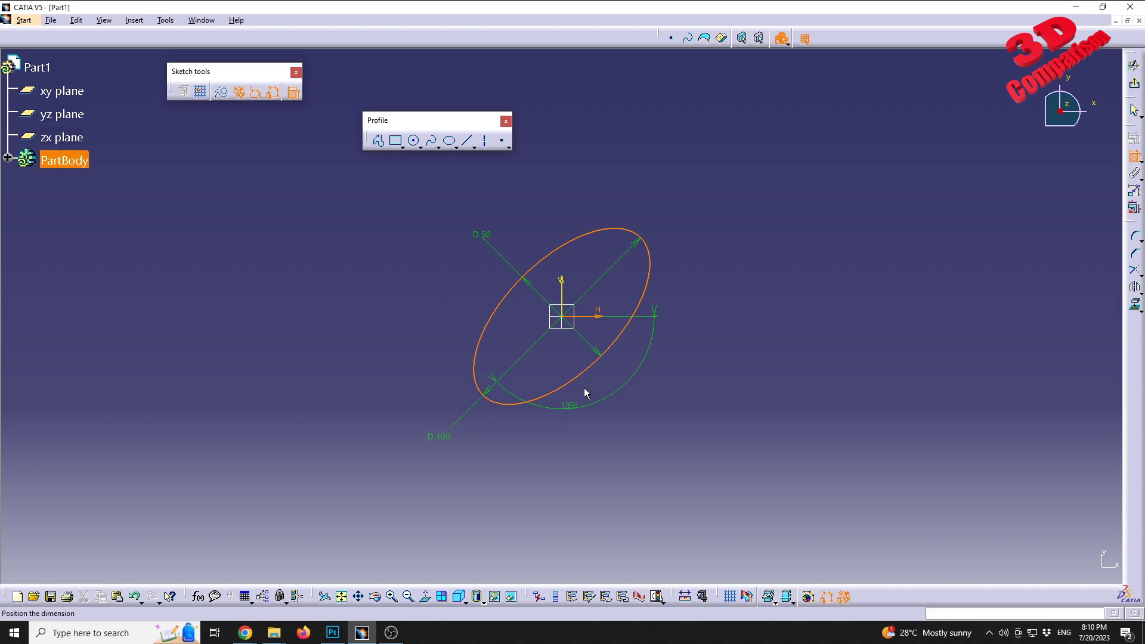
left_click(691, 238)
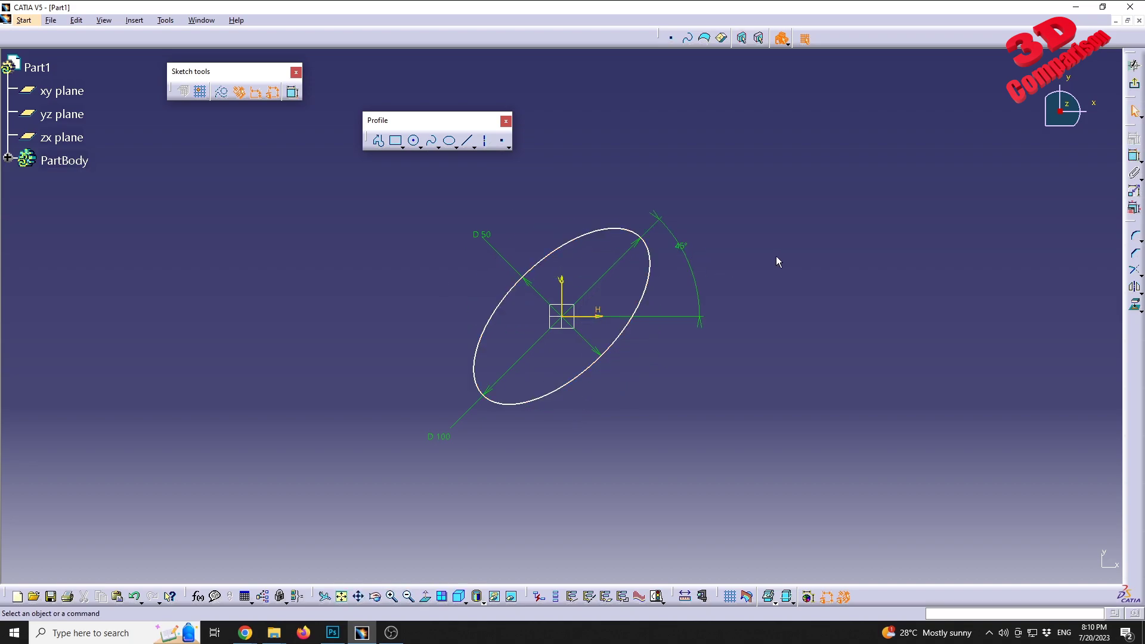
double_click(618, 347)
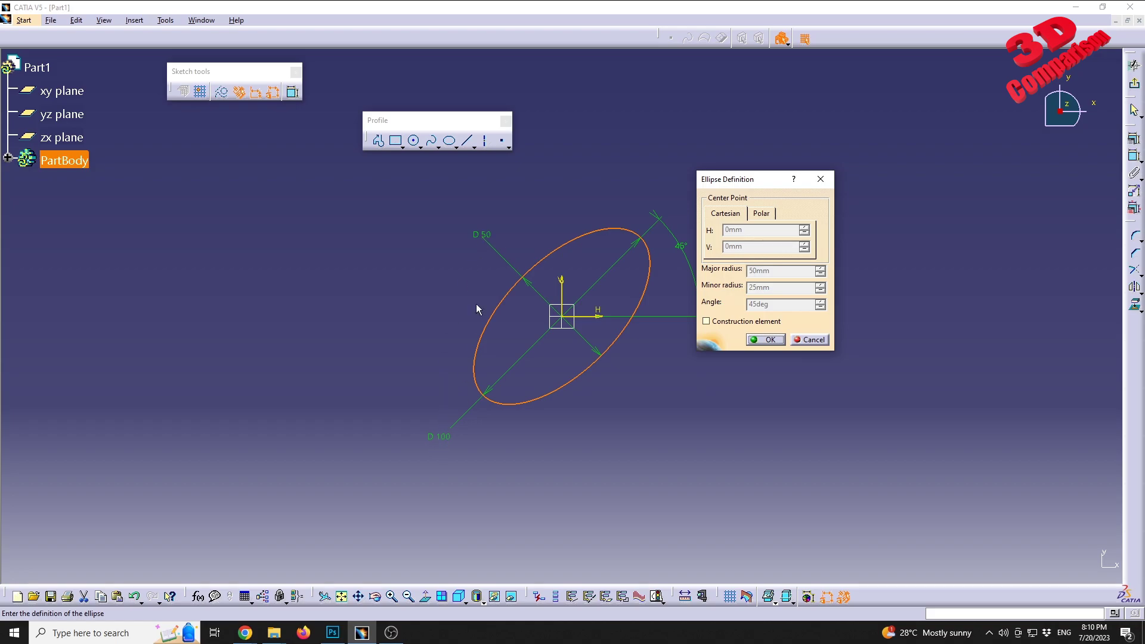
left_click(803, 340)
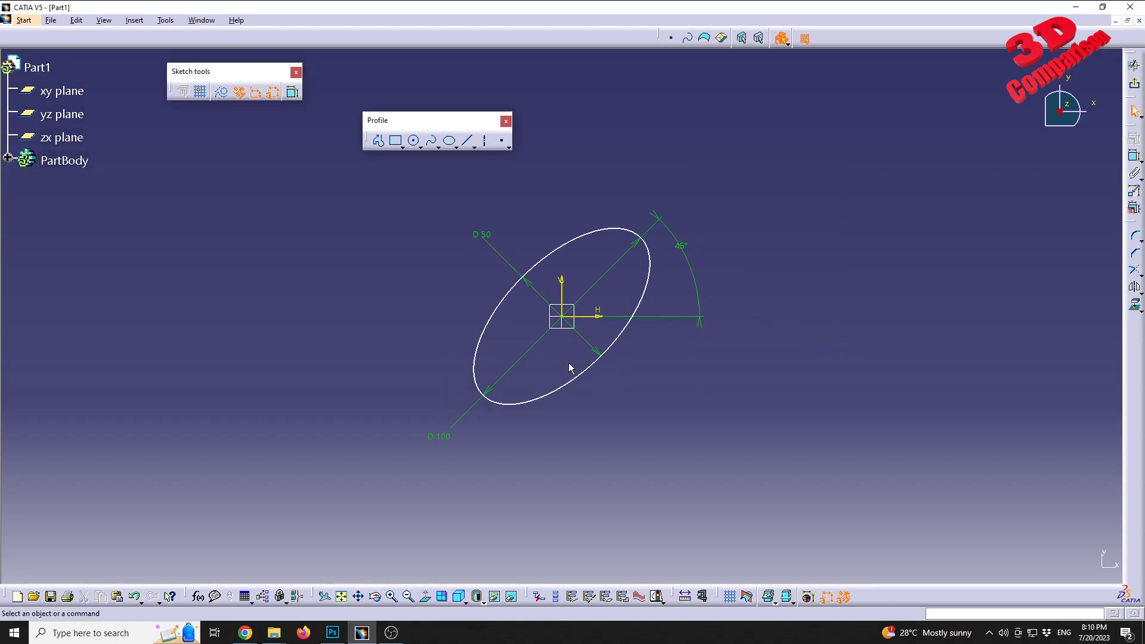
Use Edit Multi-Constraint on all sketch dimensions to give the minor radius a maximum tolerance of 0.1 mm and a minimum tolerance of 0.2 mm.
left_click_drag(331, 117, 825, 524)
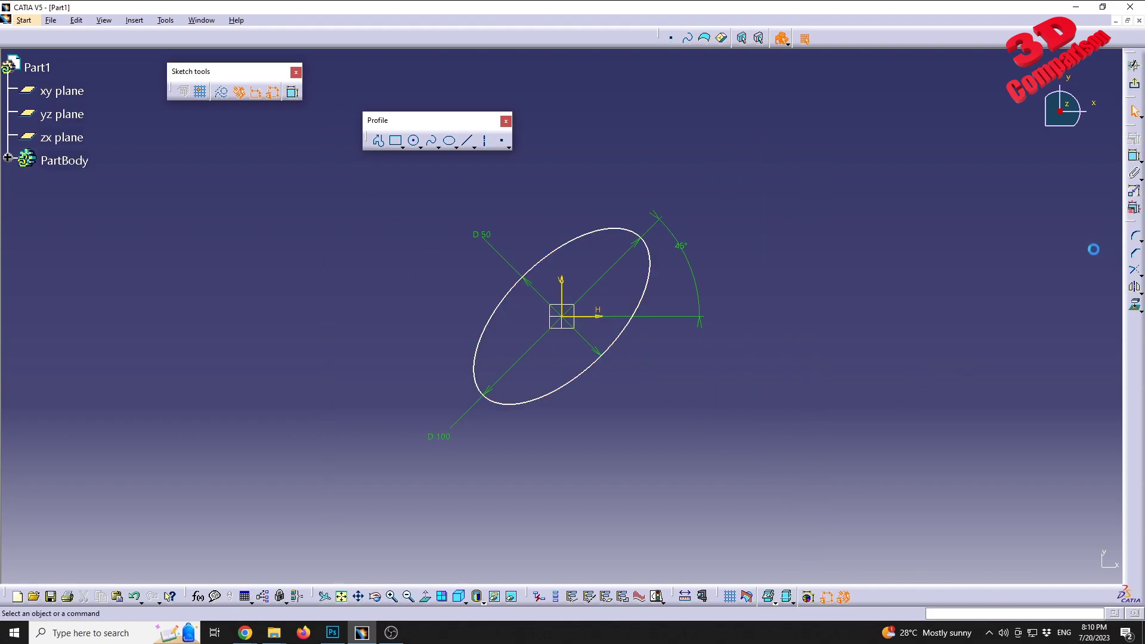
left_click(1134, 210)
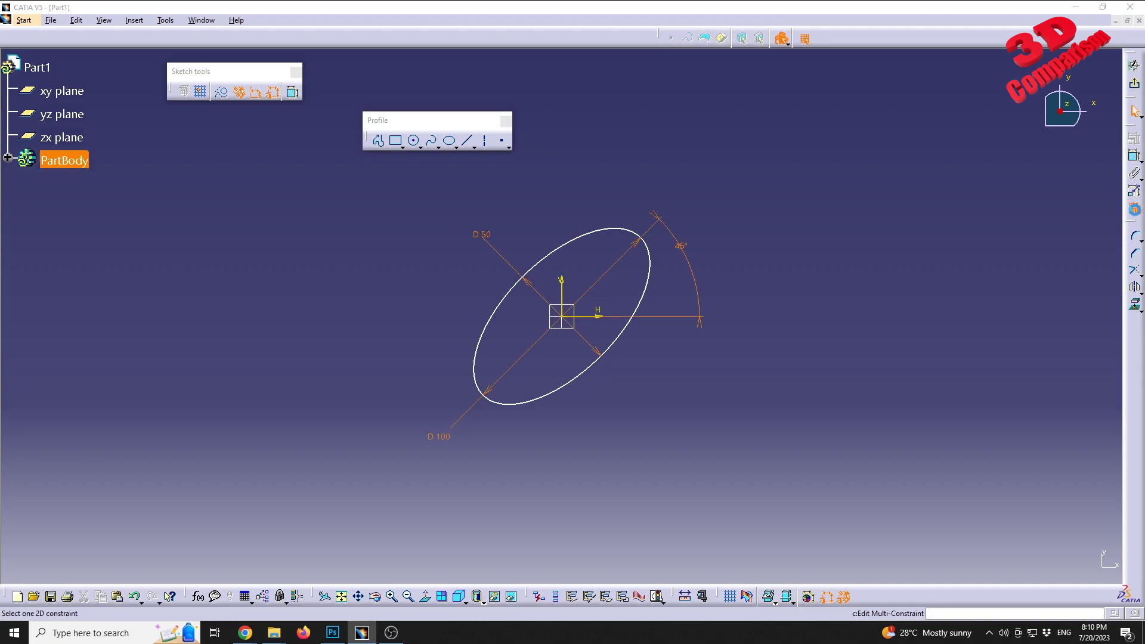
left_click_drag(952, 360, 902, 286)
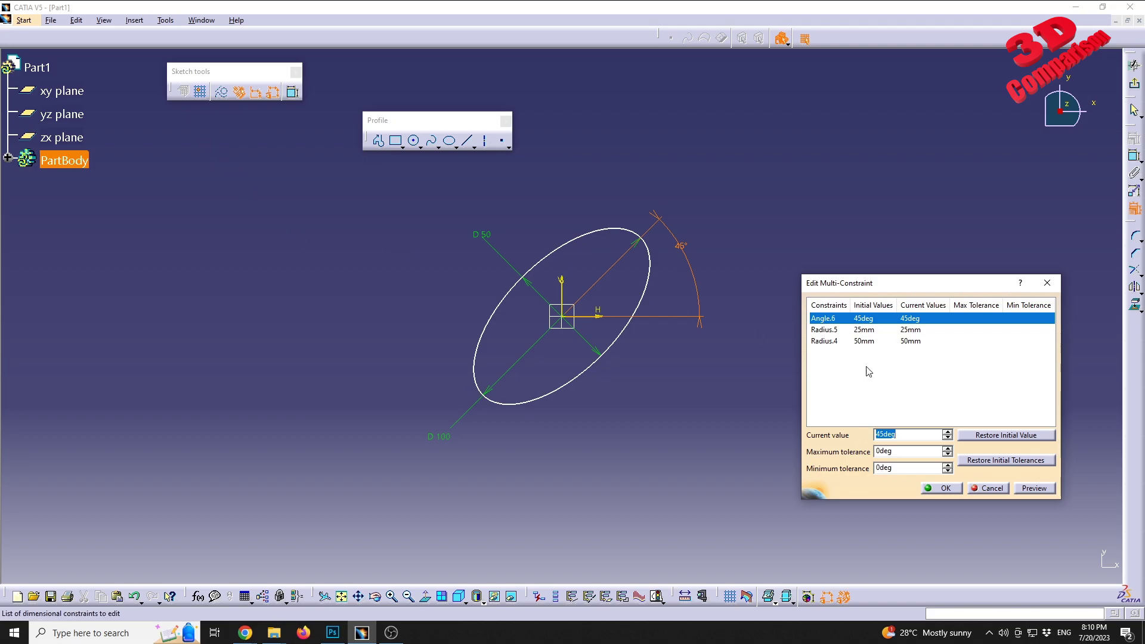
left_click(865, 330)
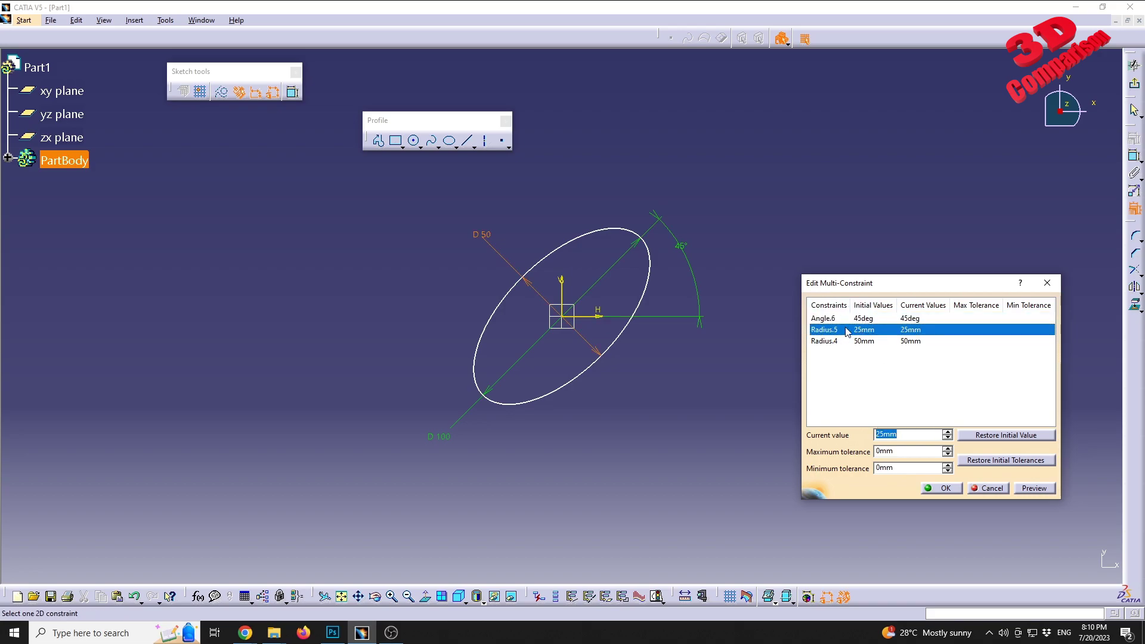
double_click(886, 451)
type("0.1")
key("Return")
key("Tab")
type("0.2")
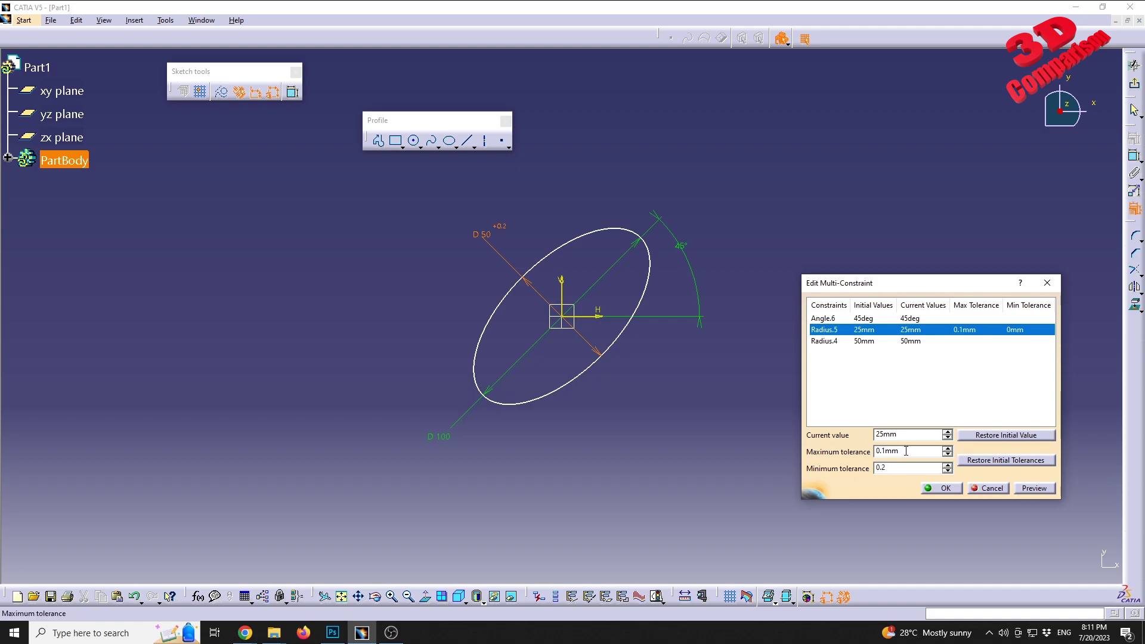
key("Return")
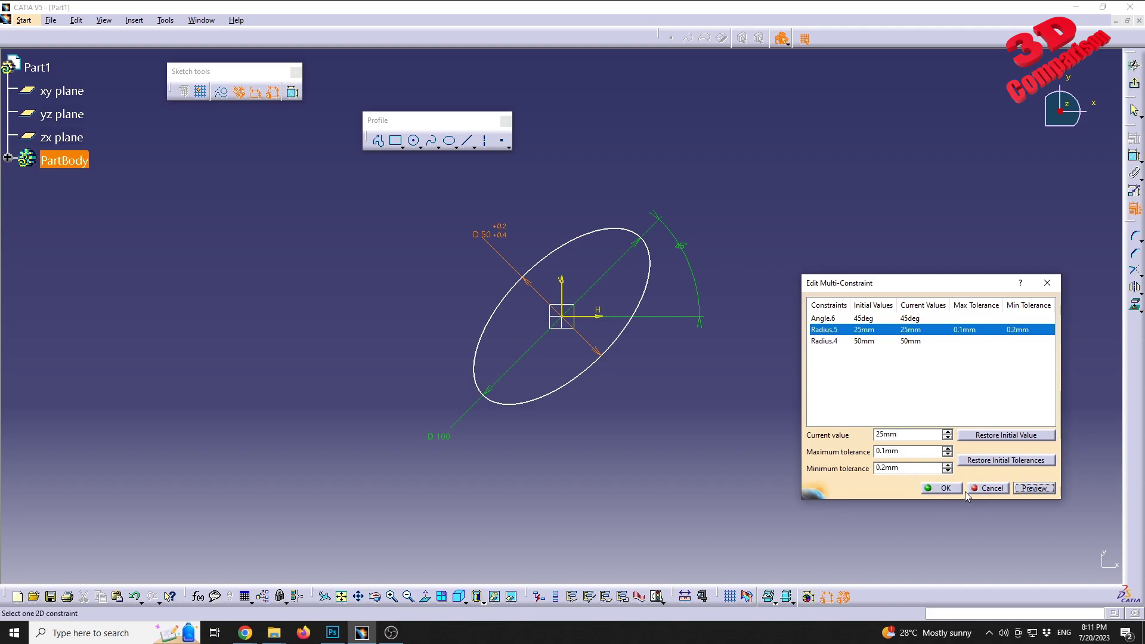
left_click(942, 488)
Check the major diameter's constraint definition, and convert the ellipse to a construction element.
double_click(439, 436)
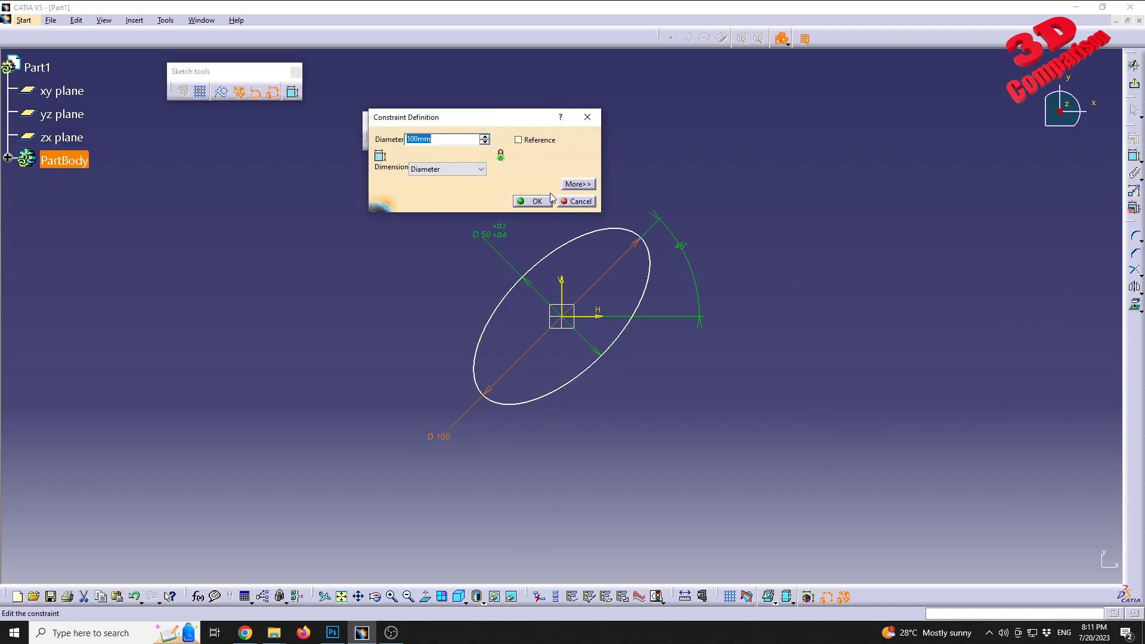
left_click(574, 202)
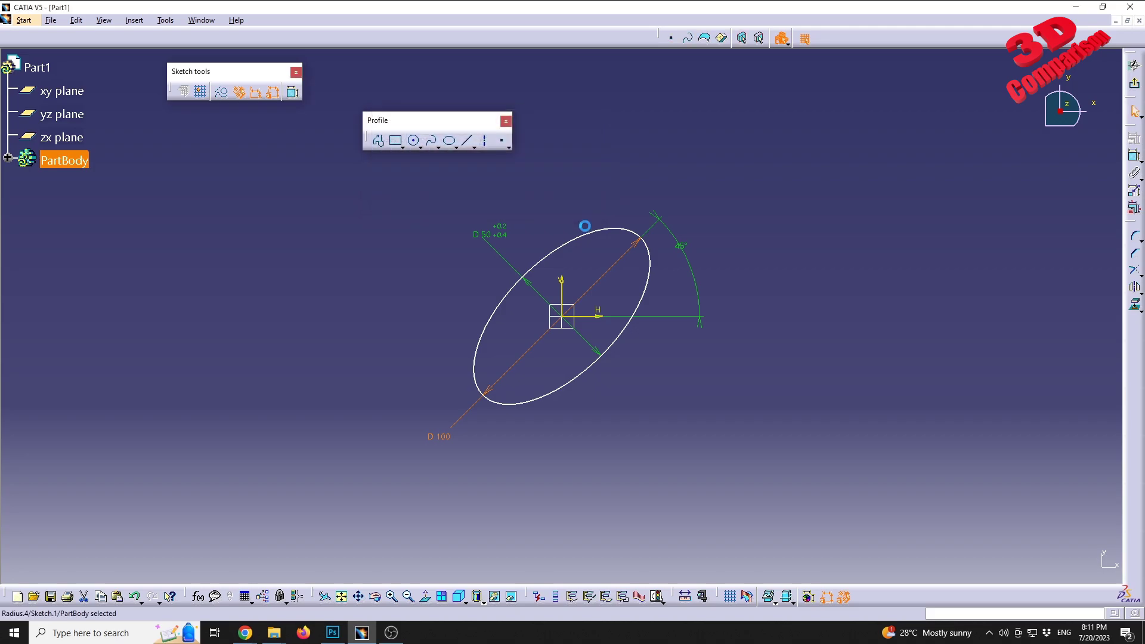
double_click(604, 236)
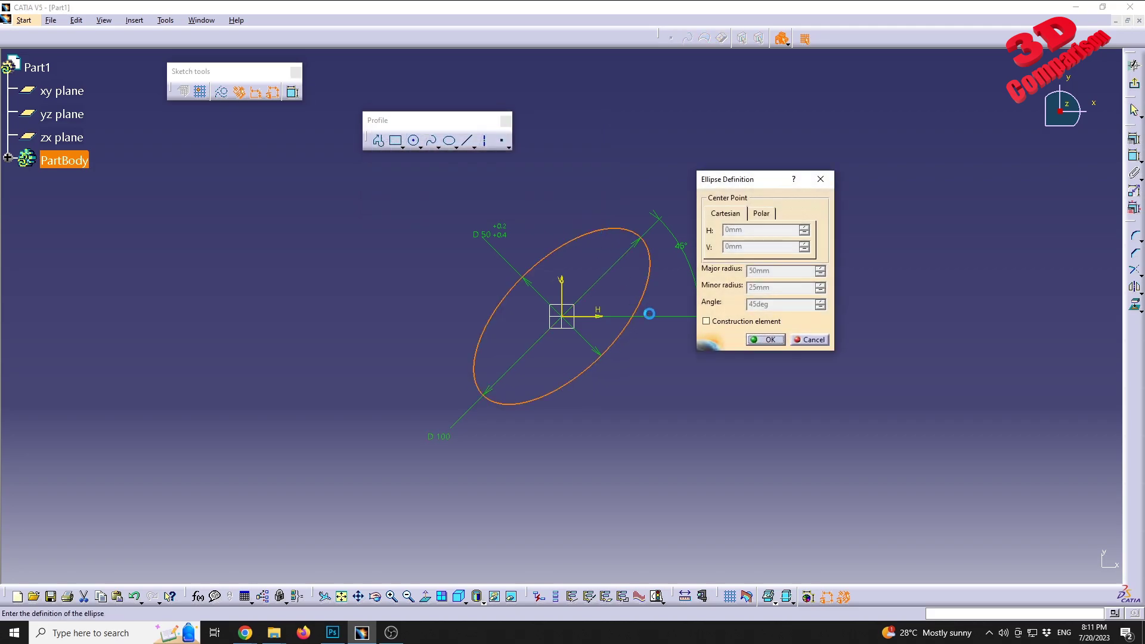
left_click(744, 322)
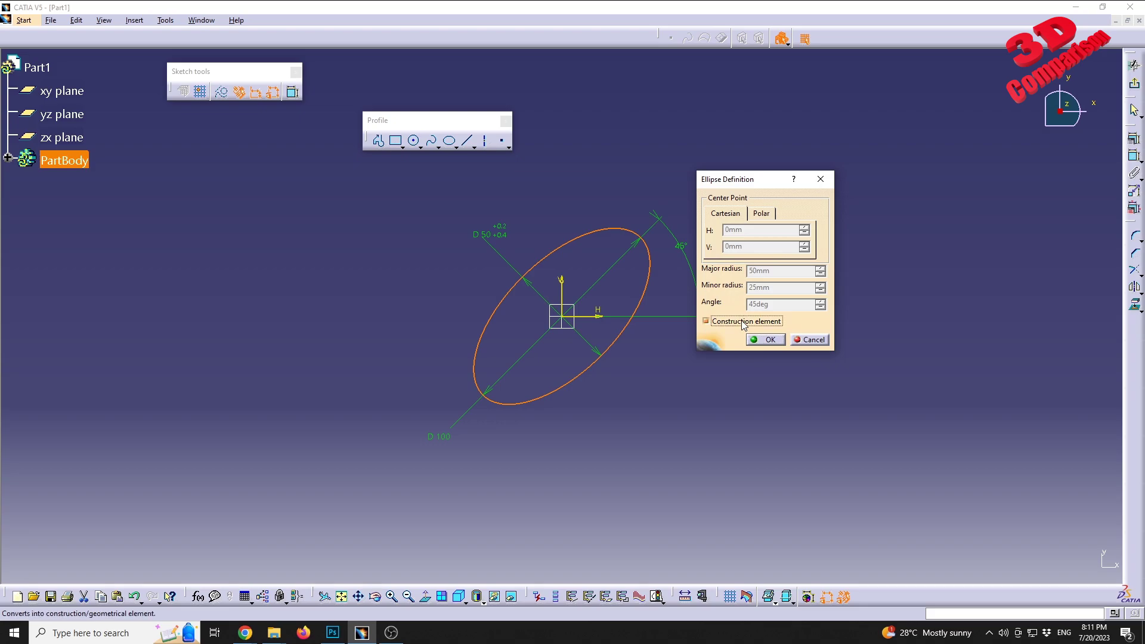
left_click(764, 340)
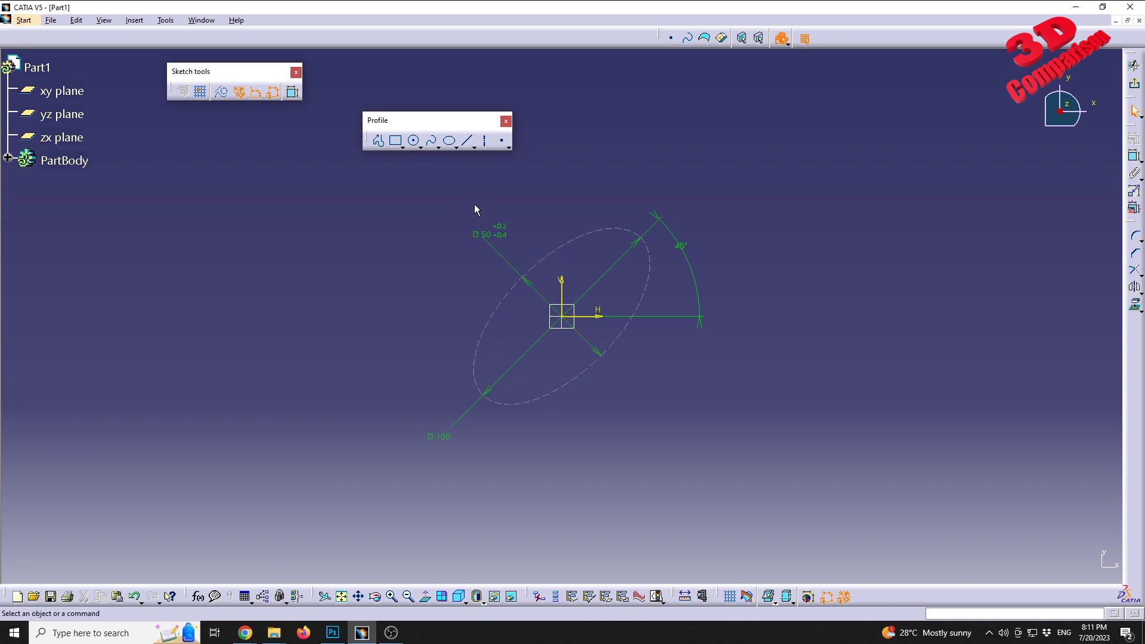
Sketch a parabola by focus, with its focus at the origin and its apex at about H 23.6 mm, V -24.5 mm, opening around the ellipse.
left_click(457, 145)
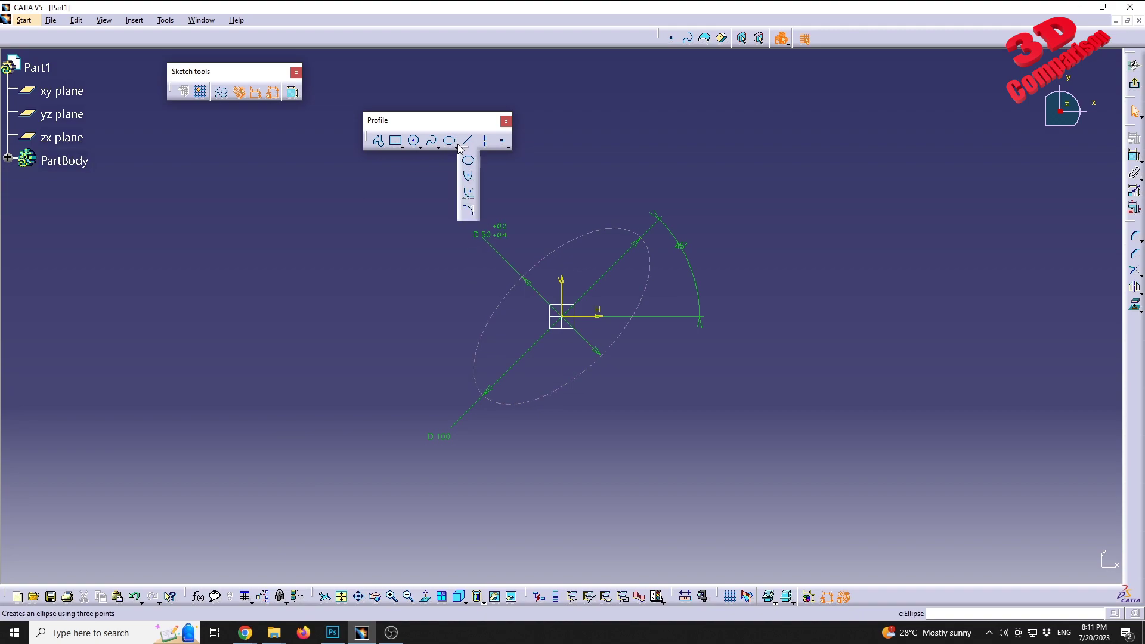
left_click(470, 178)
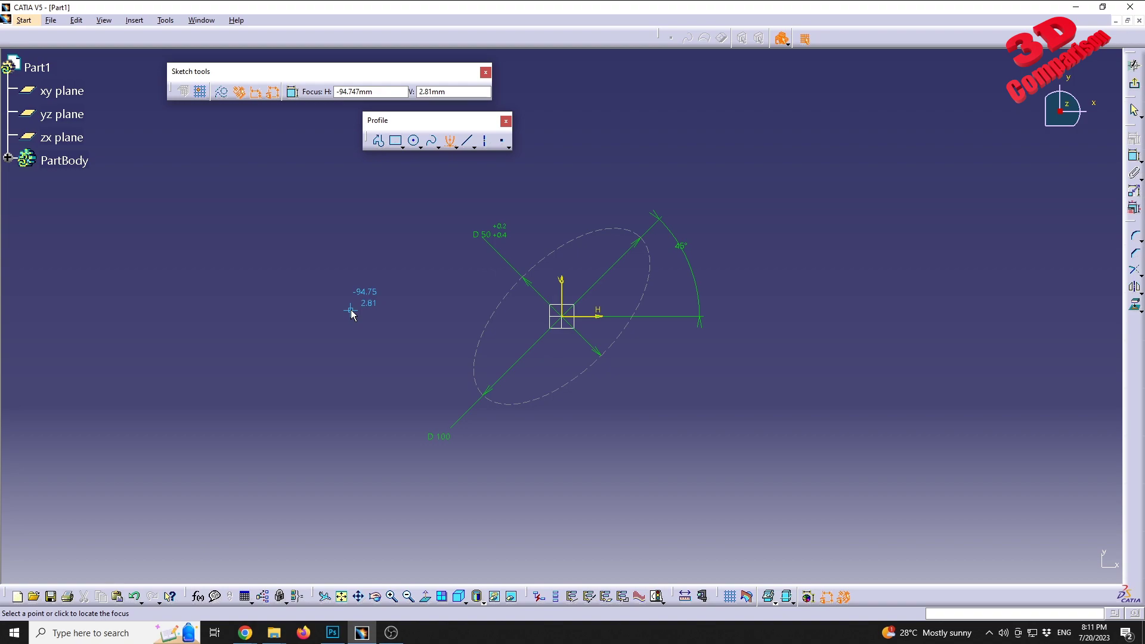
left_click(568, 318)
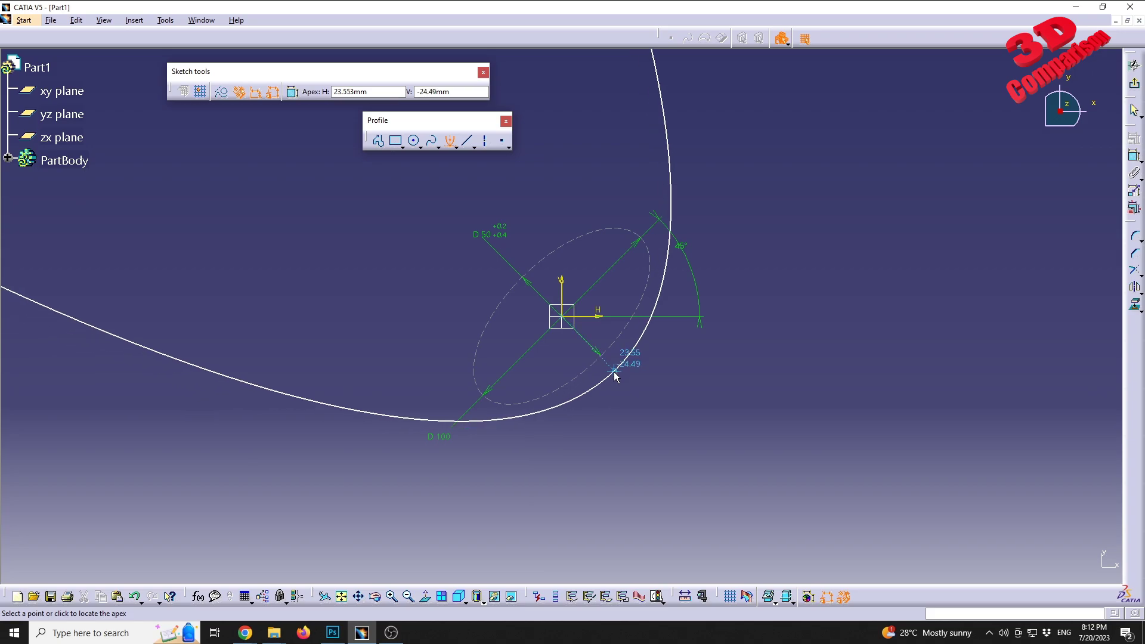
left_click(614, 371)
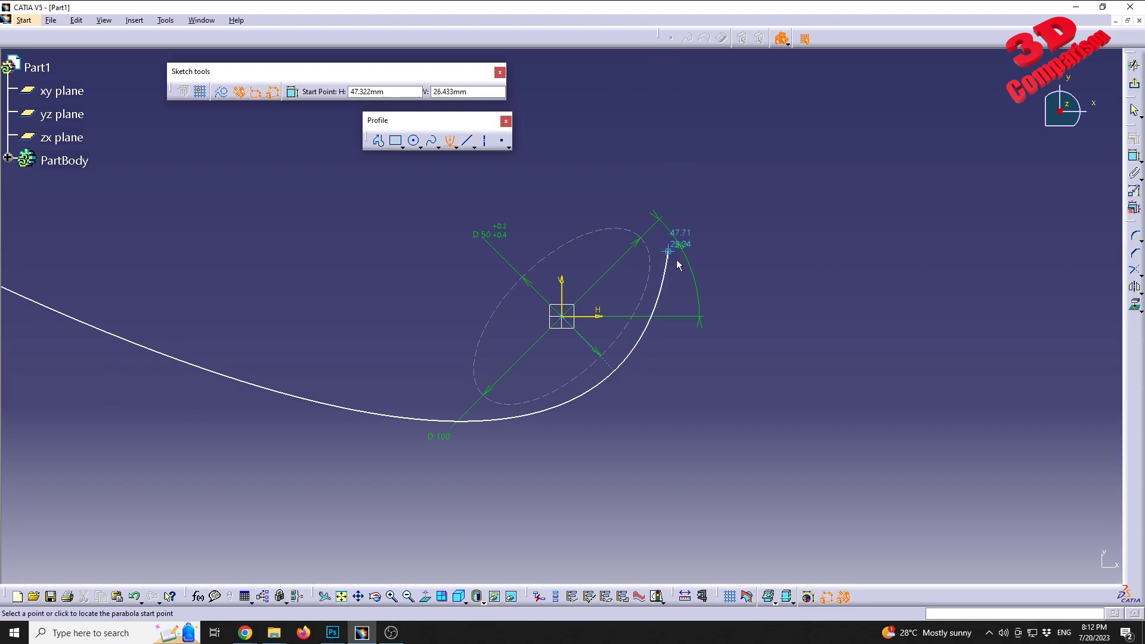
left_click(656, 72)
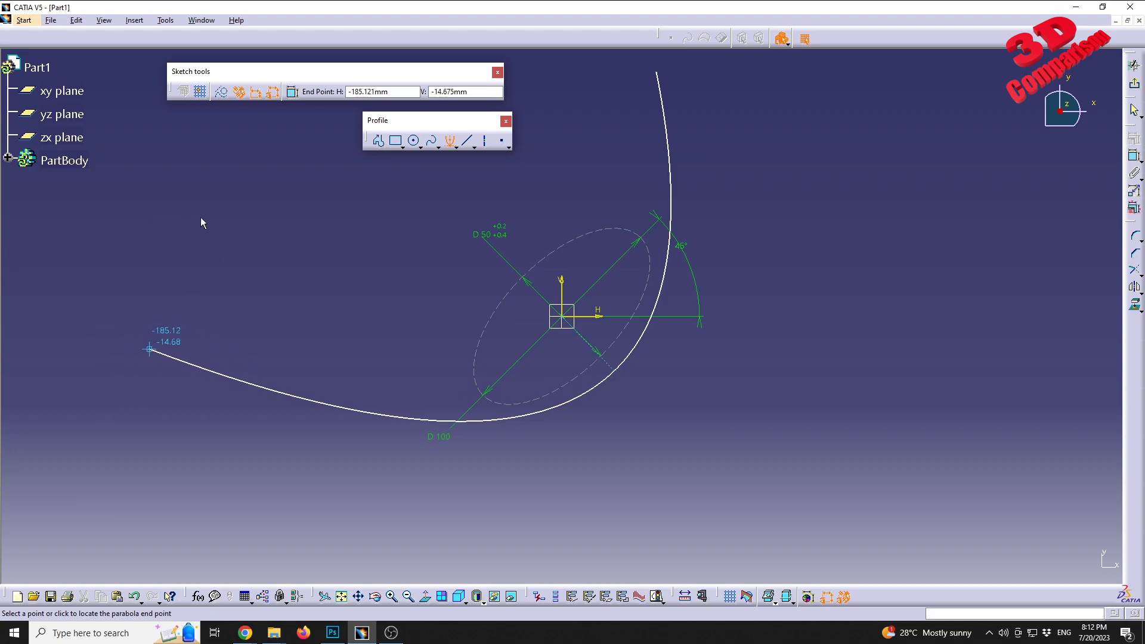
left_click(94, 327)
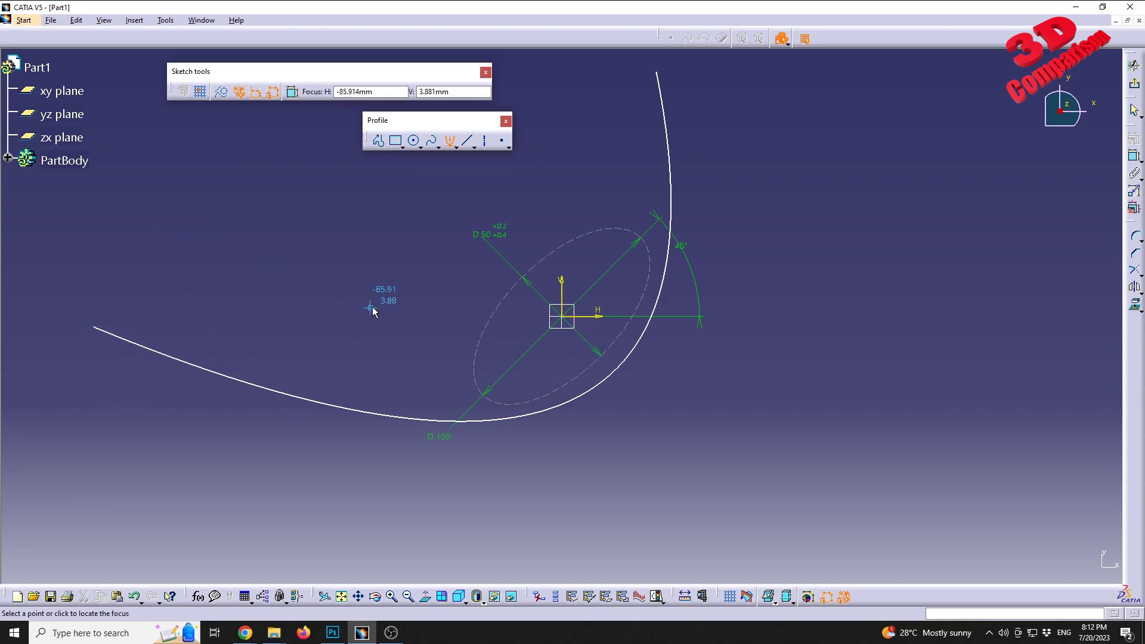
left_click(520, 206)
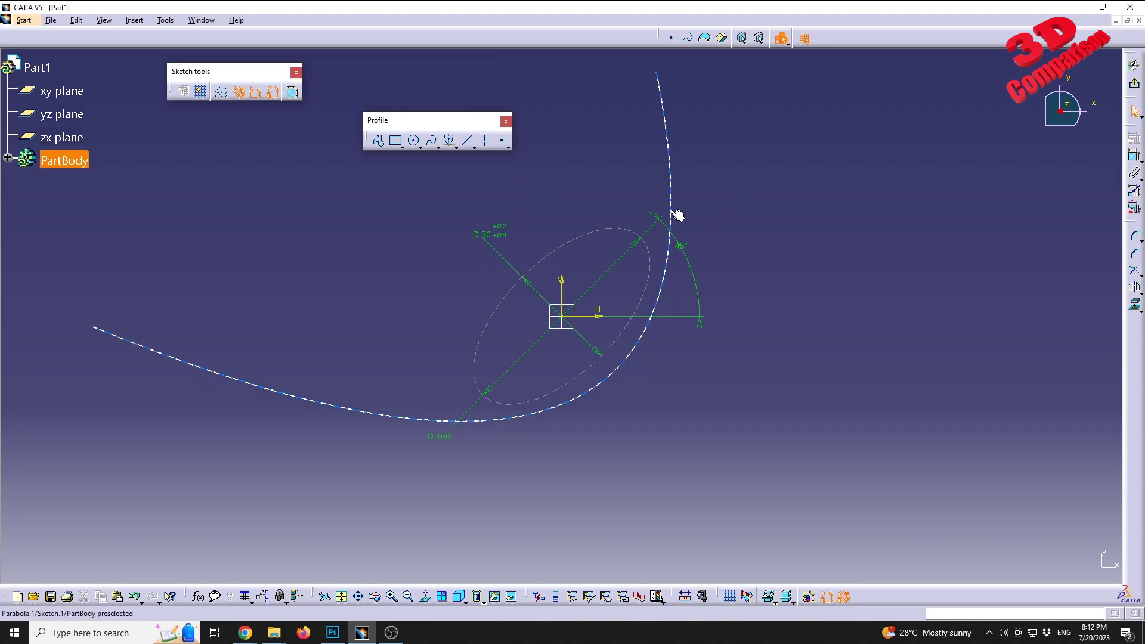
Set the parabola's focus point to H 10 mm in its definition, keeping V at 0 mm.
double_click(671, 184)
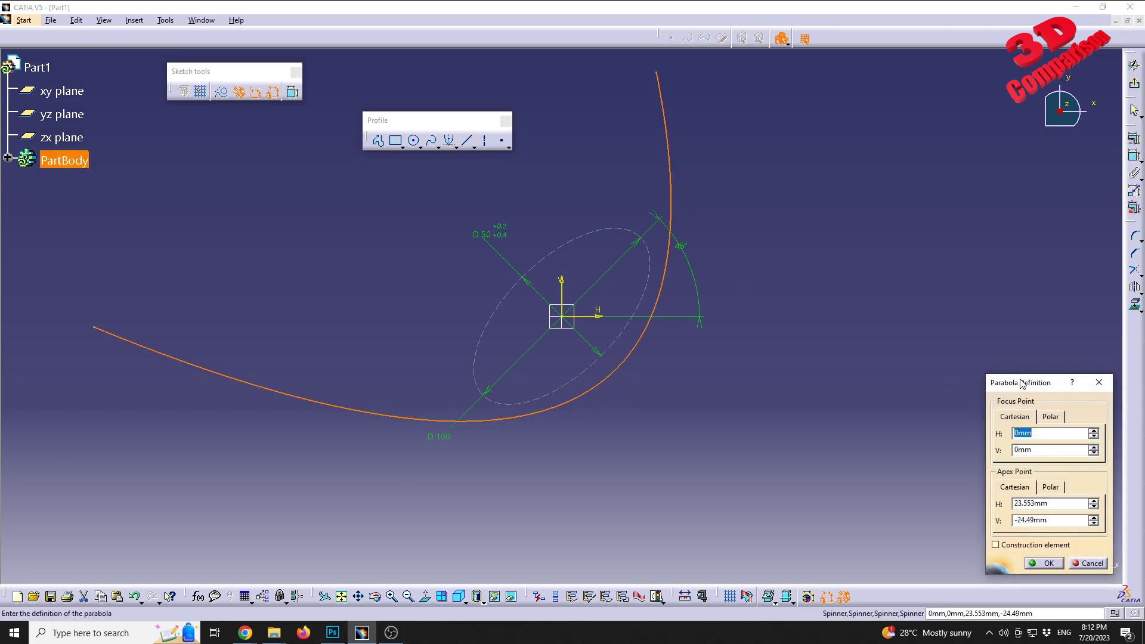
left_click_drag(1057, 385, 883, 199)
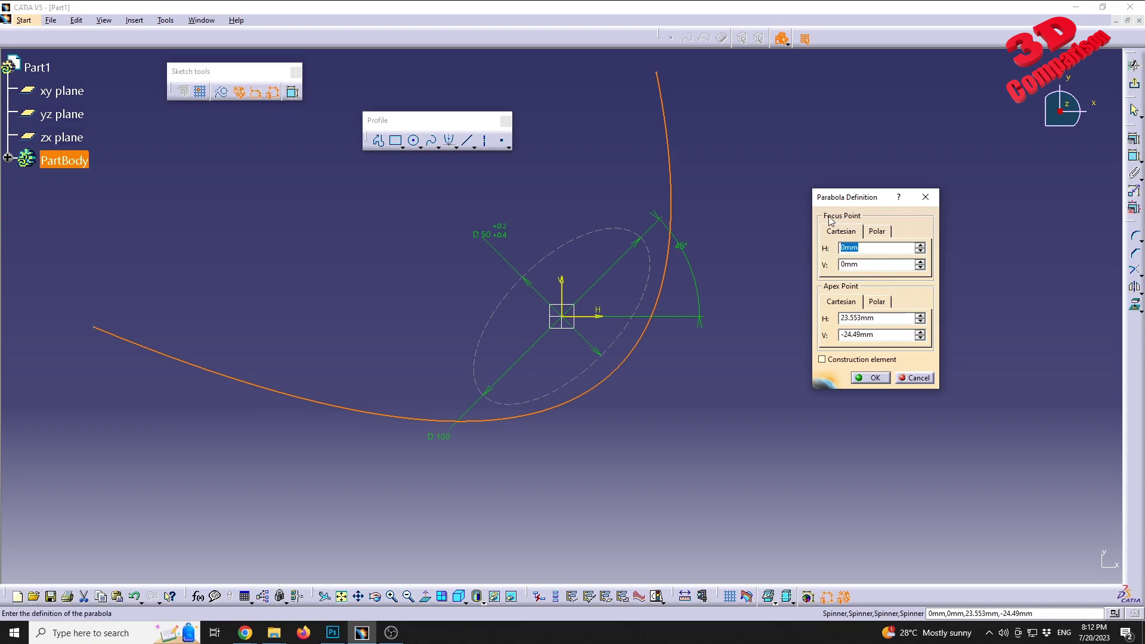
left_click(856, 249)
double_click(856, 249)
type("1")
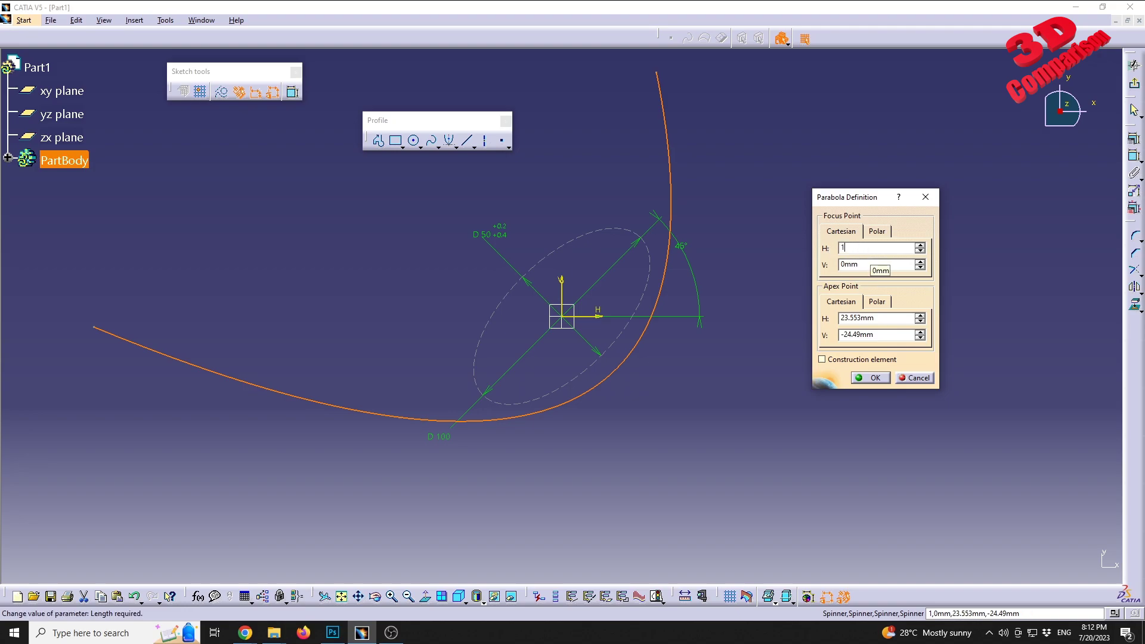
type("0")
key("Tab")
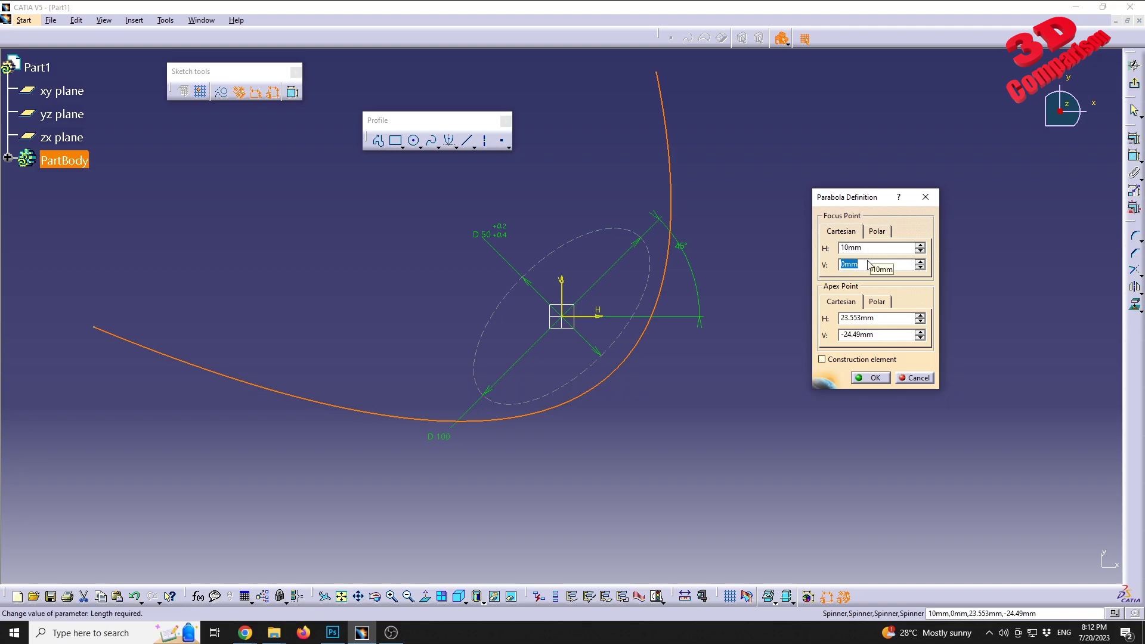
left_click(876, 377)
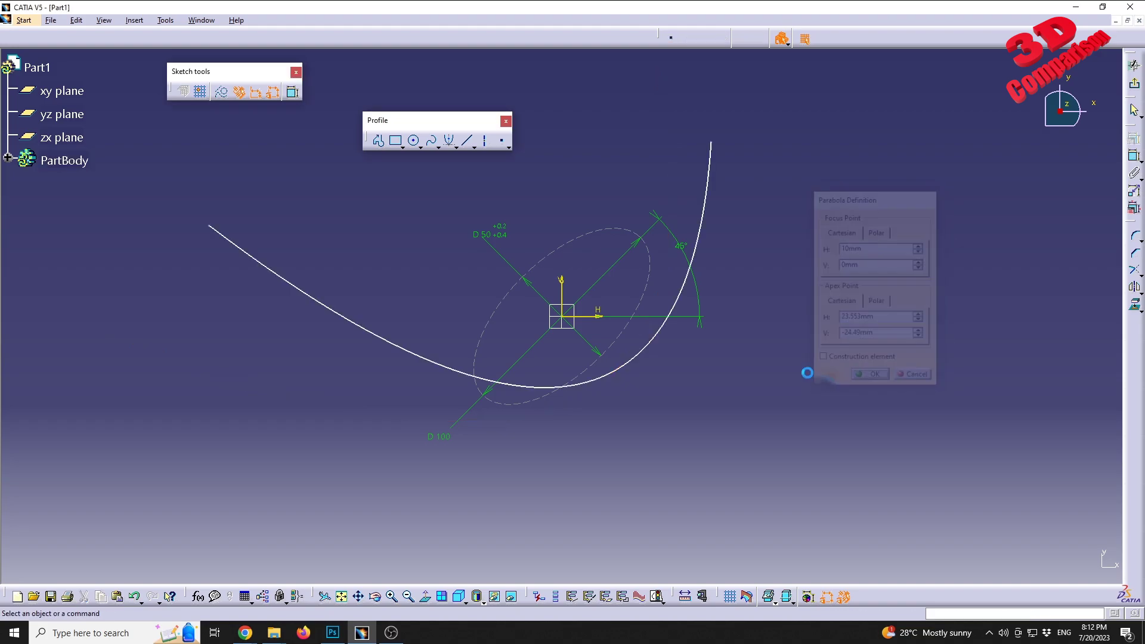
Set the parabola's apex point to H 25 mm and V -25 mm in Cartesian coordinates.
double_click(647, 354)
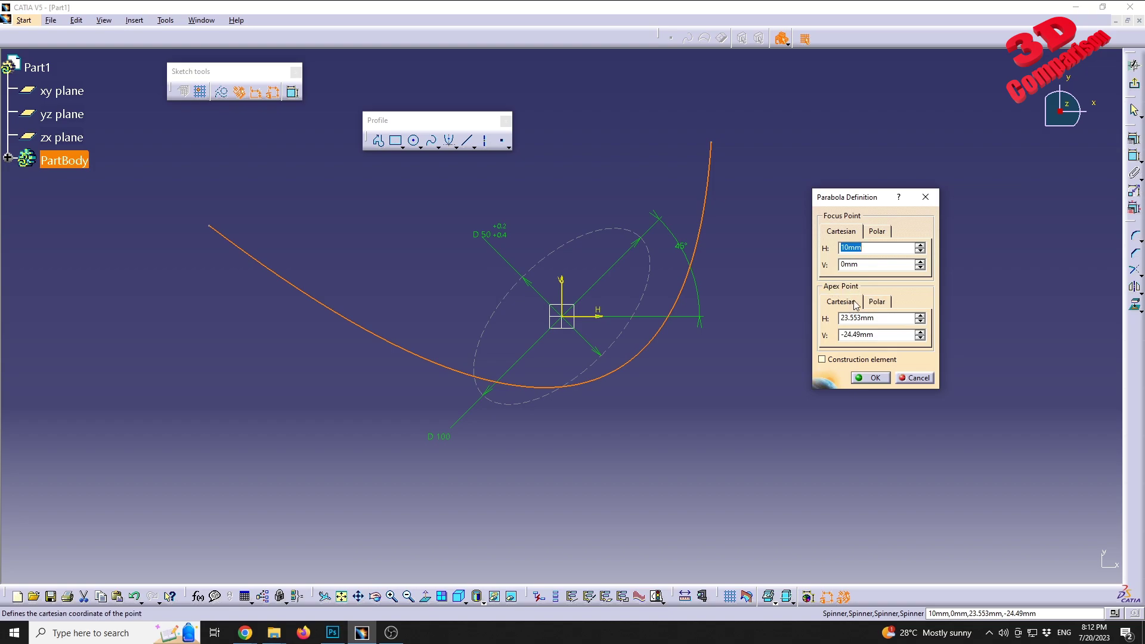
left_click(876, 317)
type("25")
left_click(863, 335)
type("-25")
key("Tab")
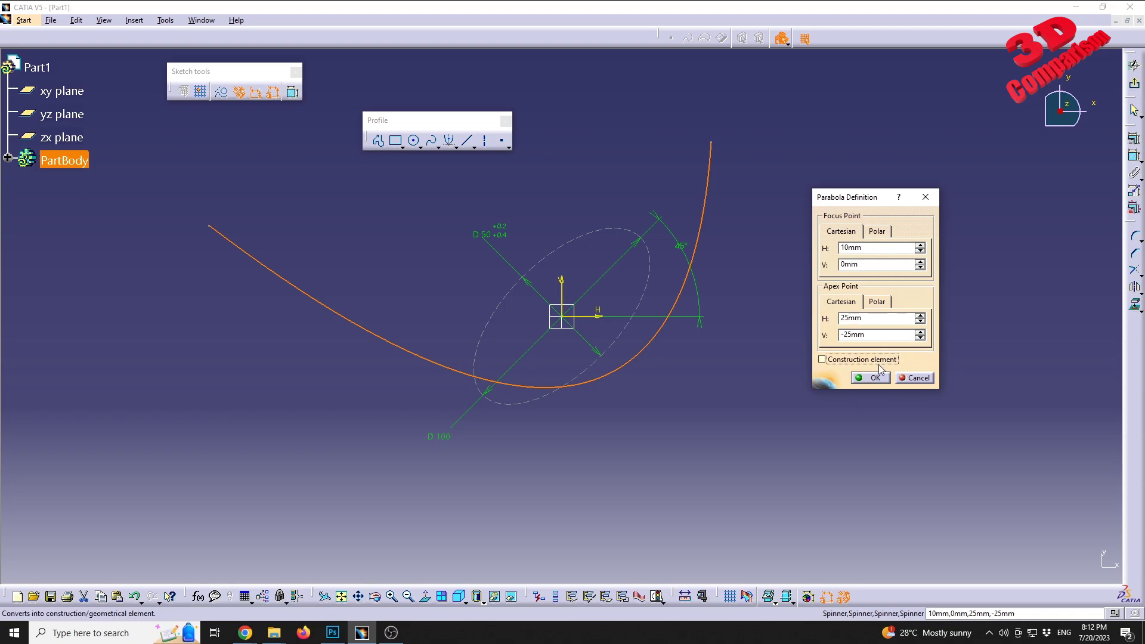
left_click(870, 378)
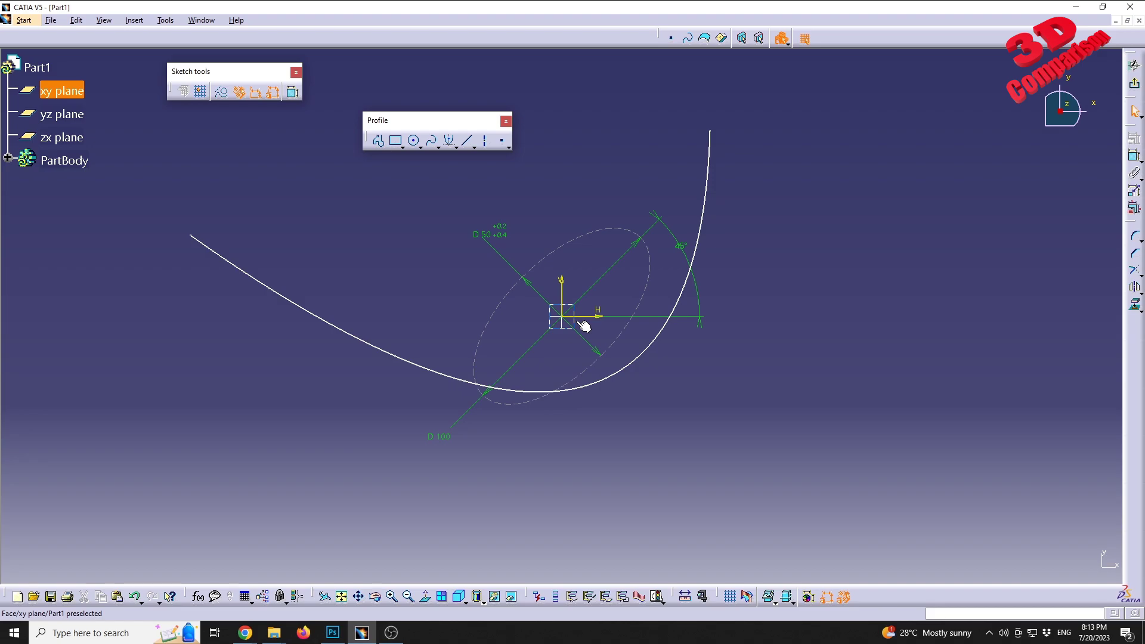
Set the parabola apex's radius to 35 mm in polar coordinates.
left_click(652, 352)
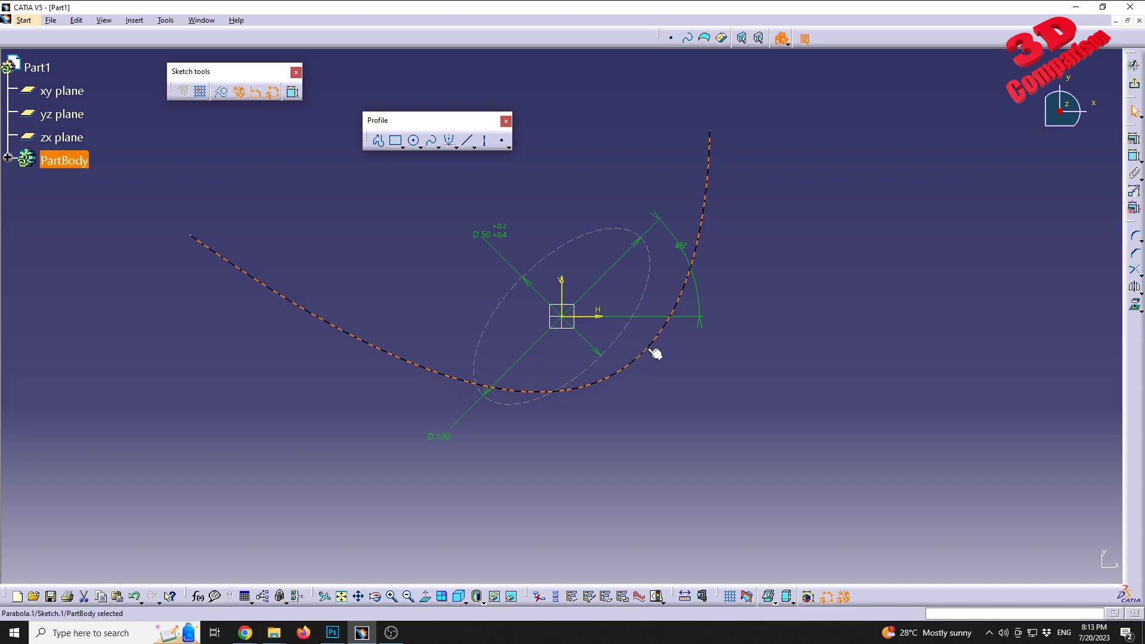
double_click(655, 354)
left_click(877, 301)
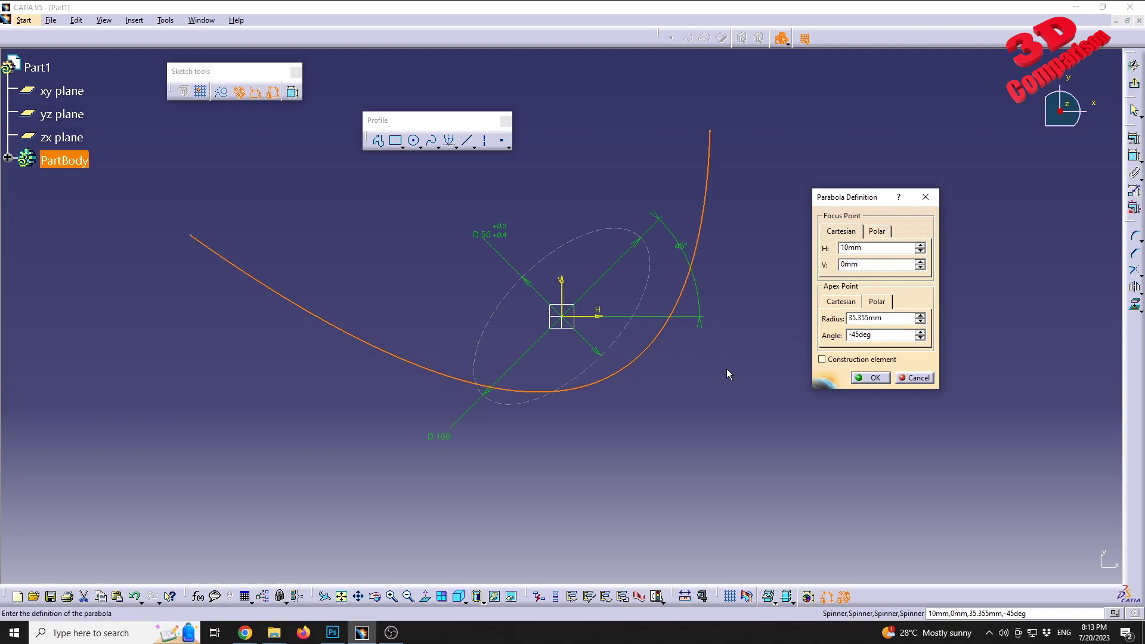
double_click(875, 318)
left_click(868, 379)
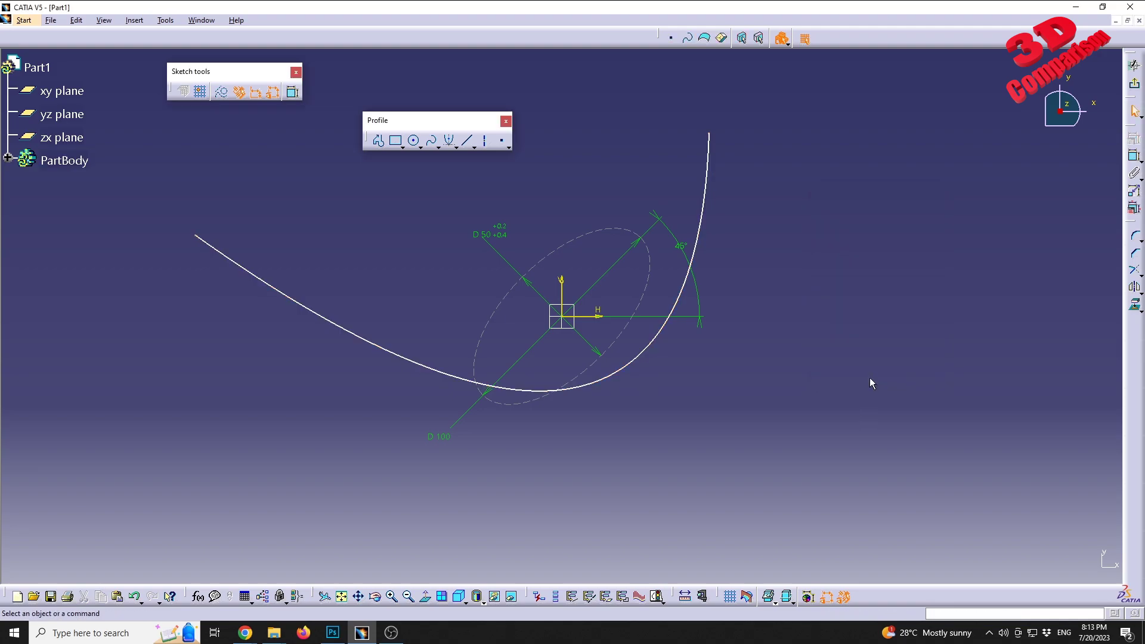
Review the parabola's apex in Cartesian and polar coordinates and check the coordinate options for its focus.
double_click(658, 340)
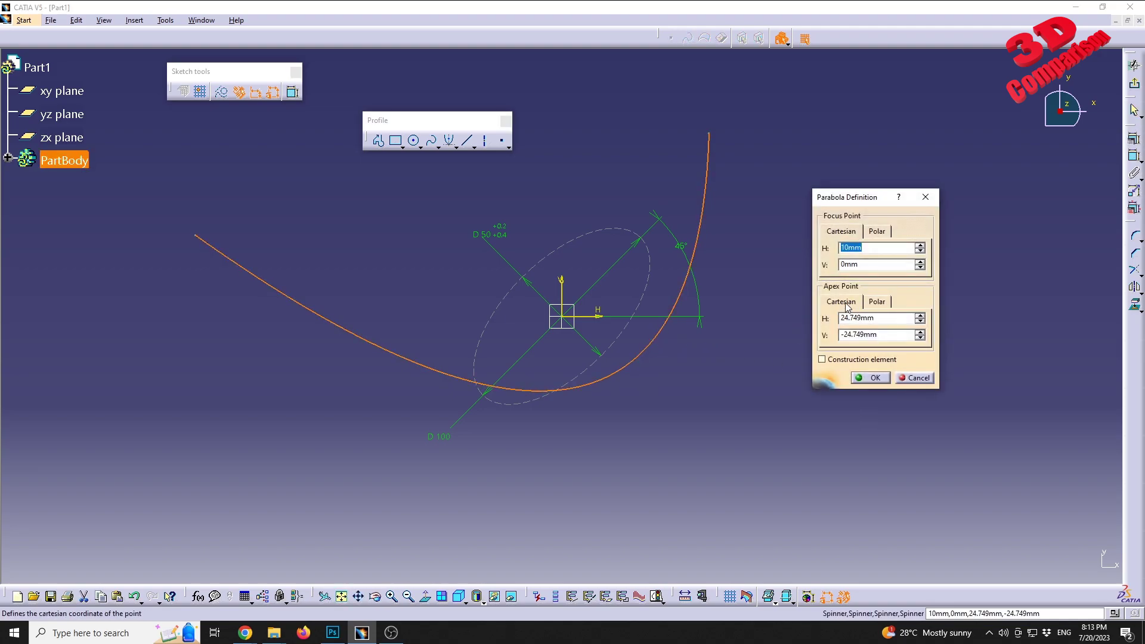
double_click(876, 318)
key("Tab")
left_click(877, 301)
double_click(849, 318)
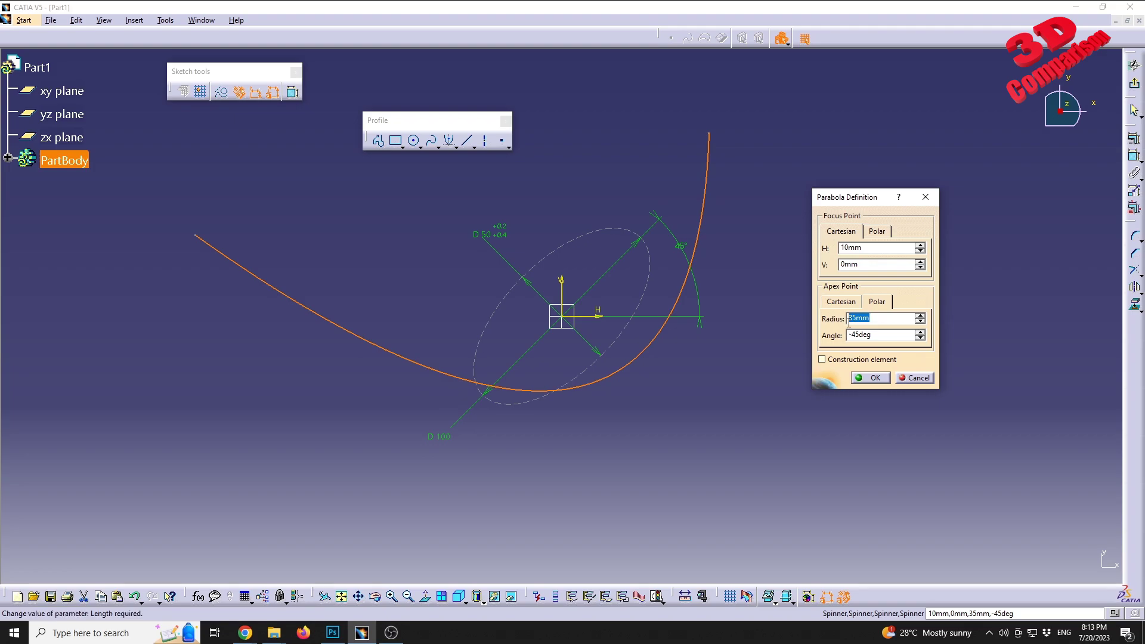
left_click(875, 231)
left_click(862, 230)
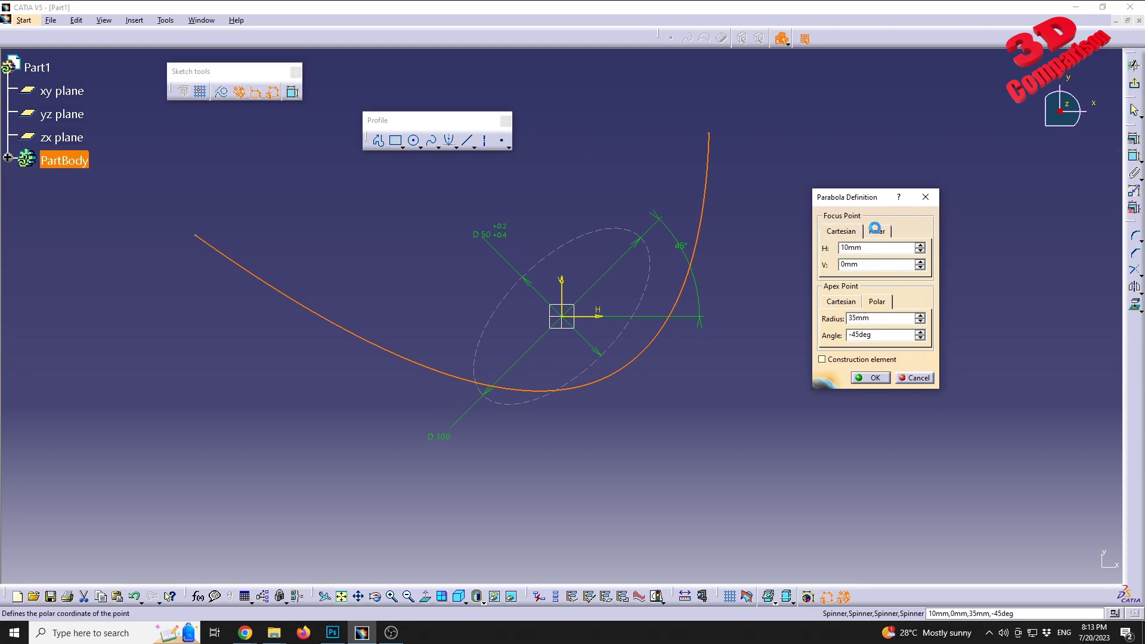
left_click(874, 377)
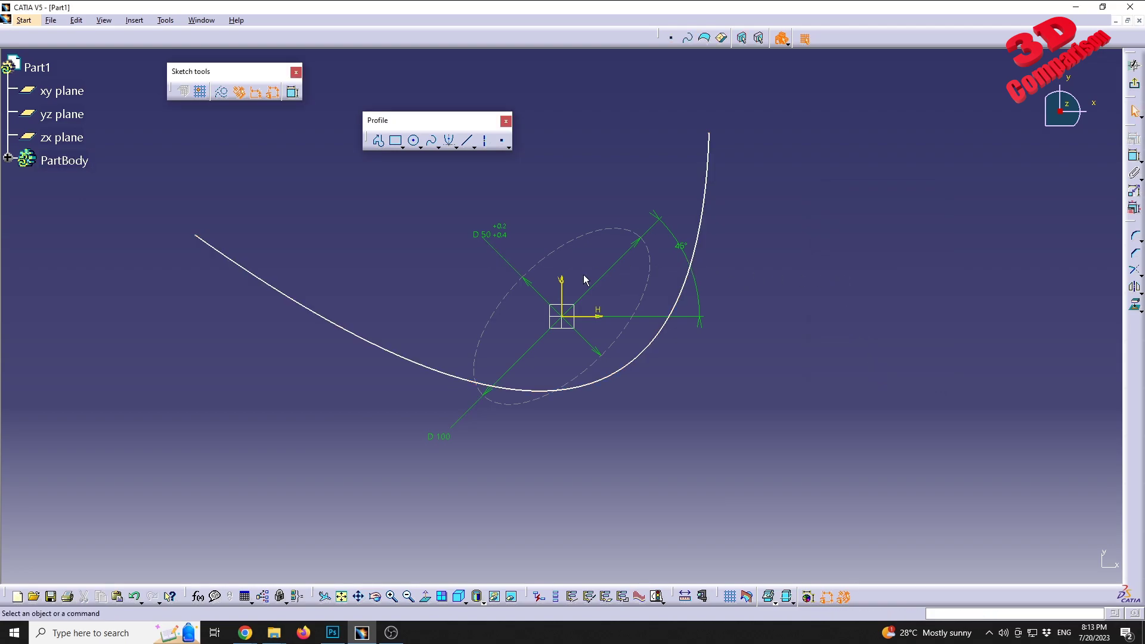
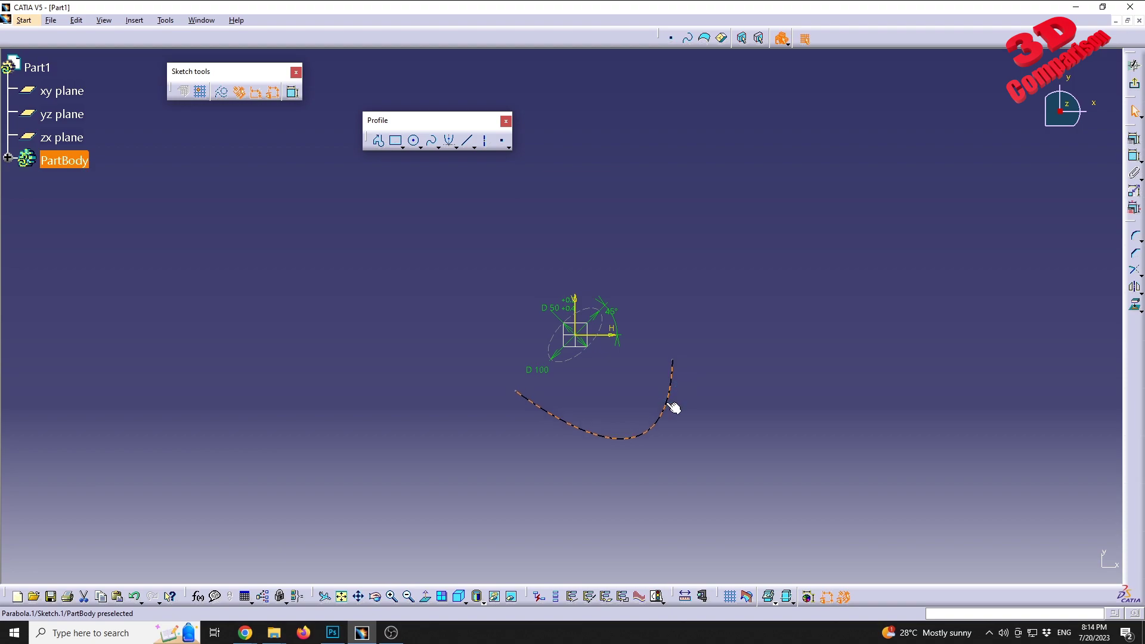
Sketch a second, larger parabola by focus around the first, with its focus at the origin and its apex at about H 170 mm, V -247 mm.
scroll(649, 382, "down", 1)
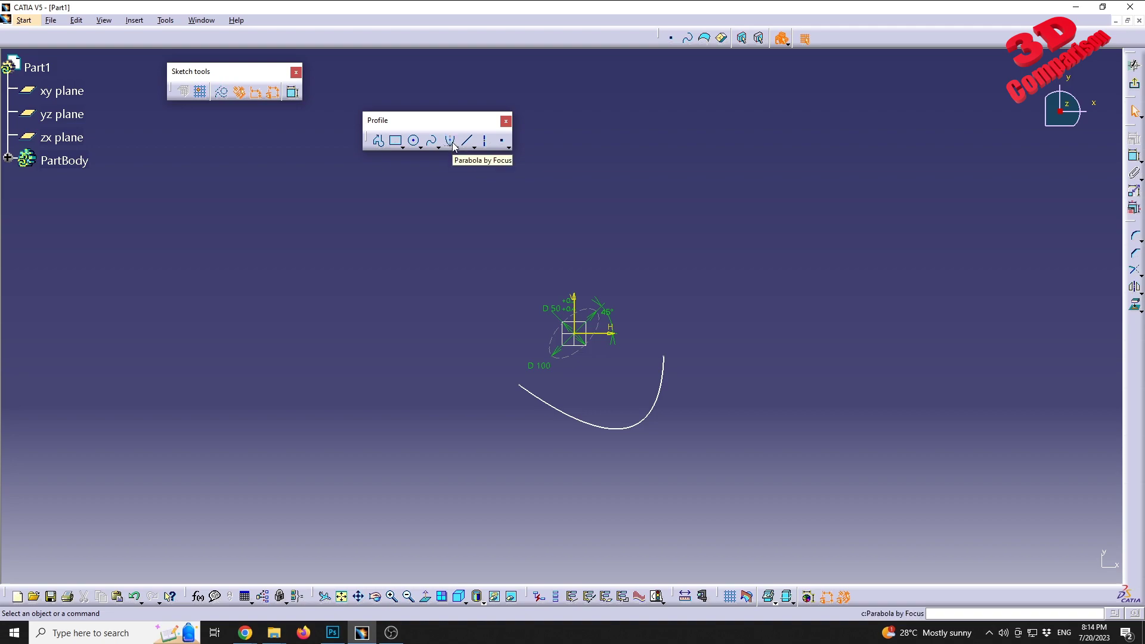
mouse_move(623, 278)
middle_mouse_down("ctrl")
mouse_move(627, 326)
mouse_move(624, 295)
middle_mouse_up("ctrl")
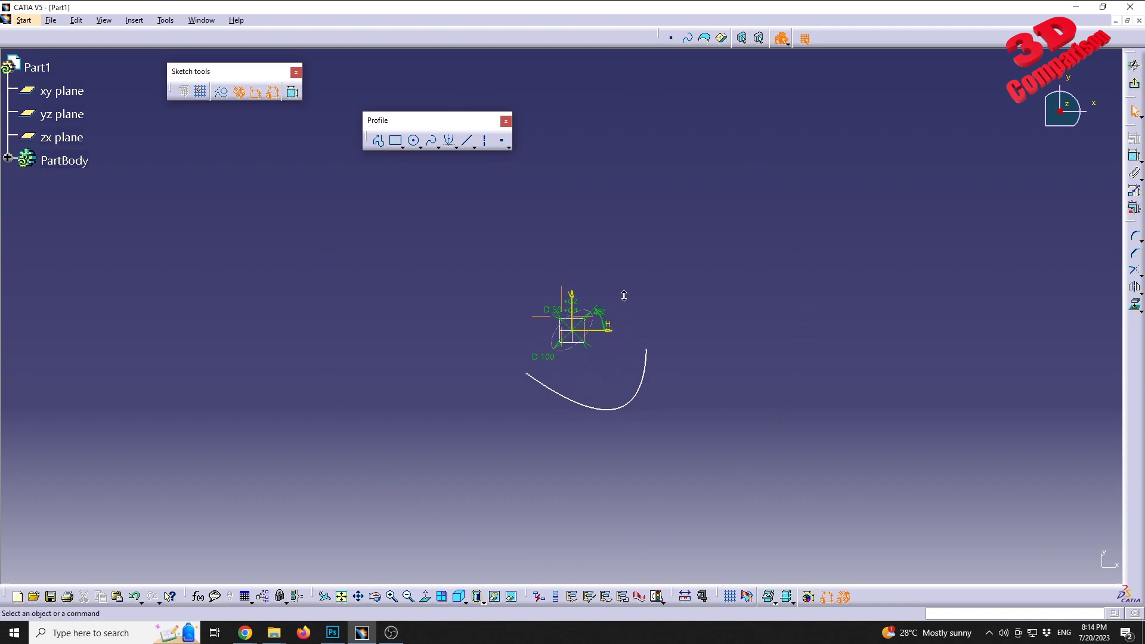
left_click(449, 145)
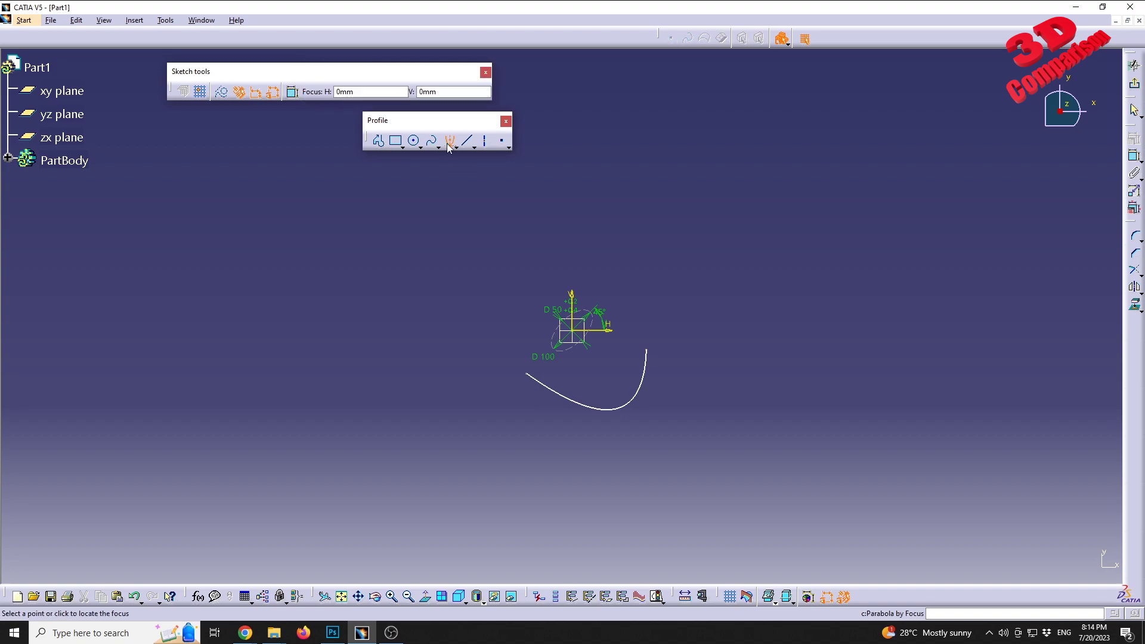
left_click(579, 334)
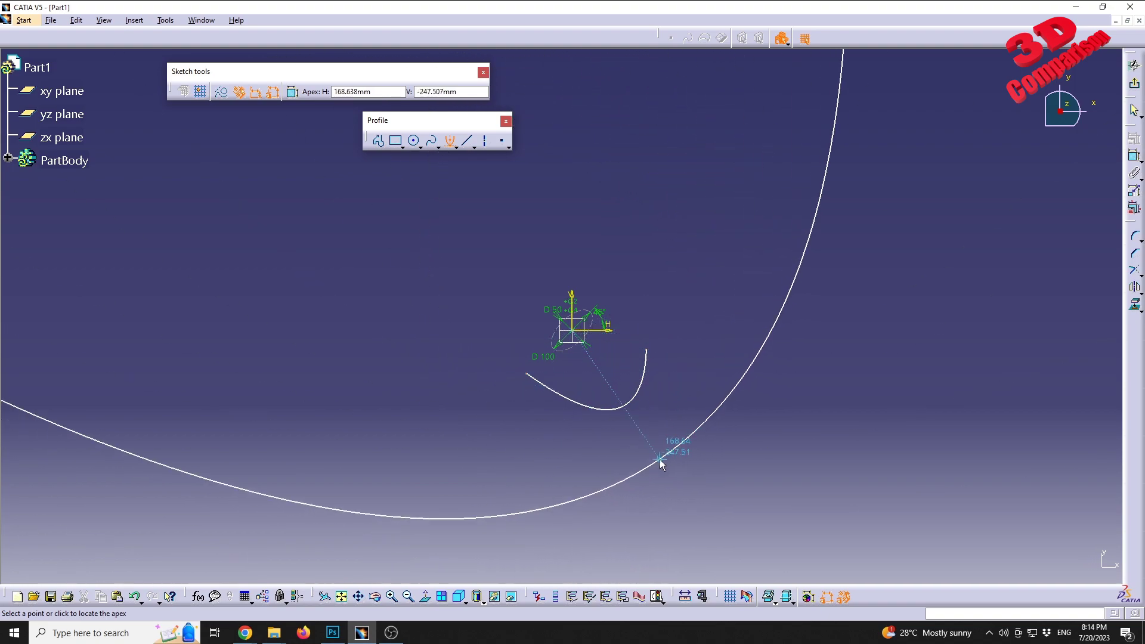
left_click(664, 458)
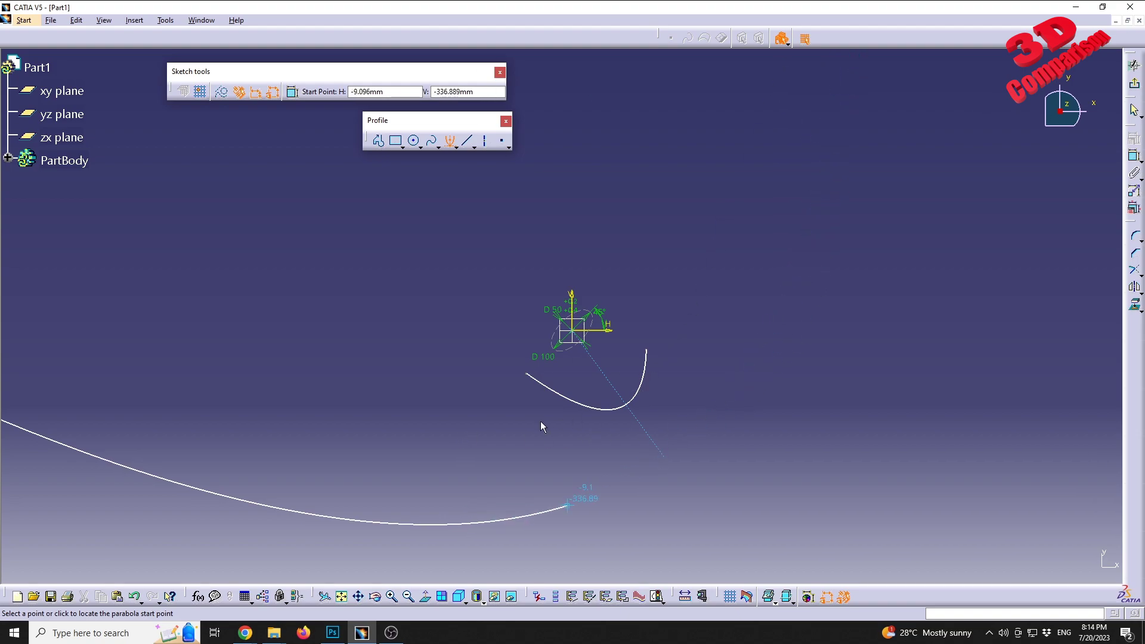
left_click(838, 70)
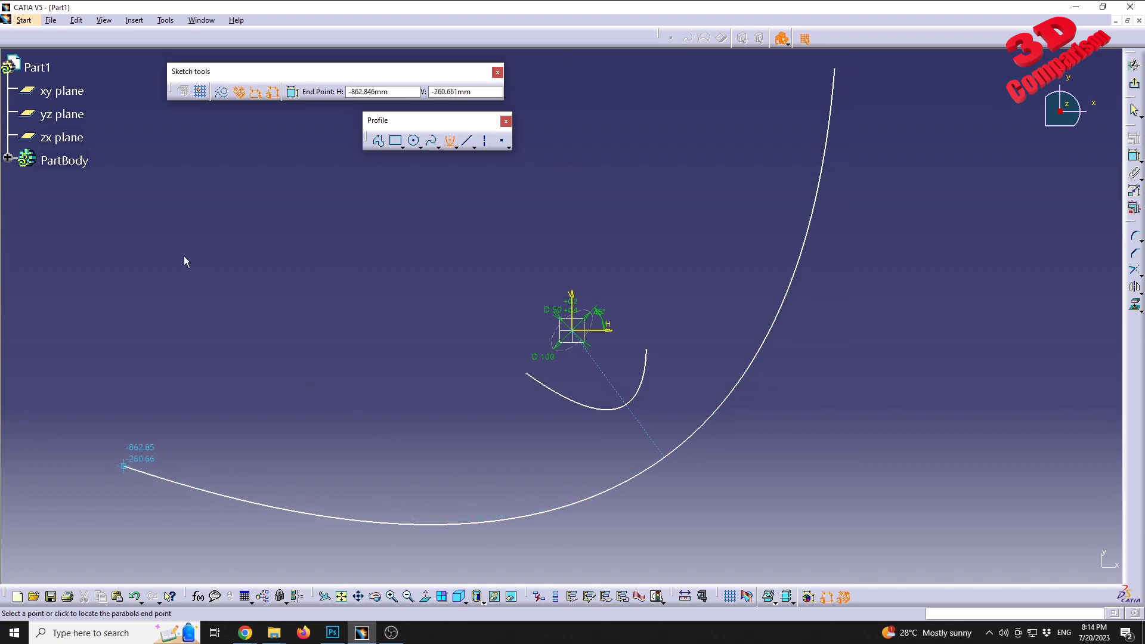
left_click(106, 200)
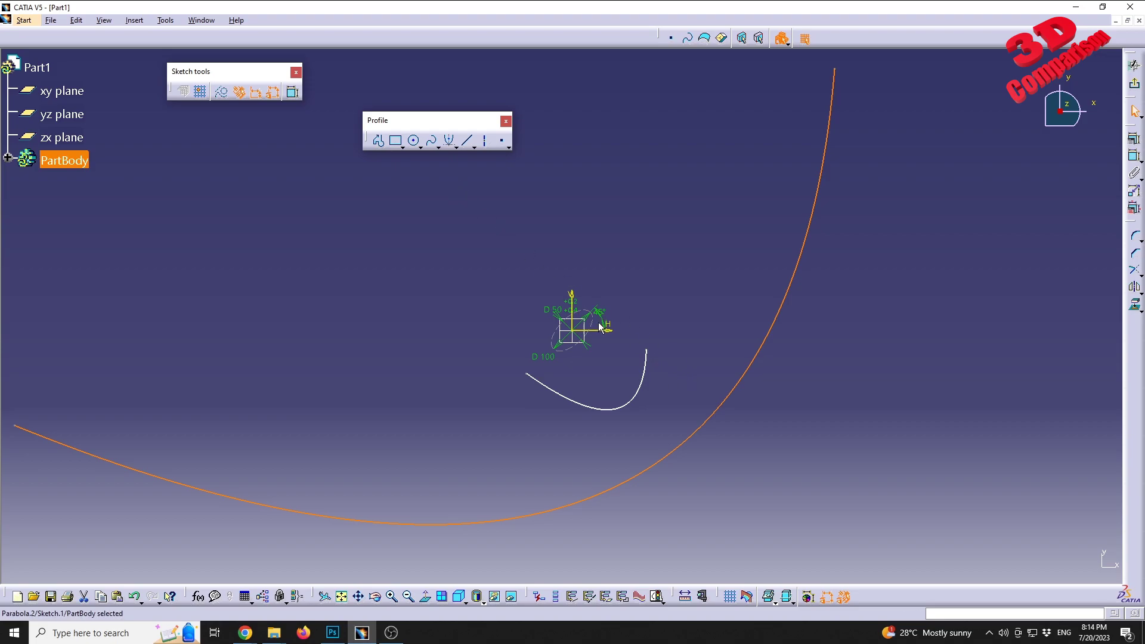
Reposition the small parabola and dimension its upper endpoint 50 mm from the horizontal axis.
left_click_drag(645, 357, 639, 221)
left_click(1134, 156)
left_click(637, 211)
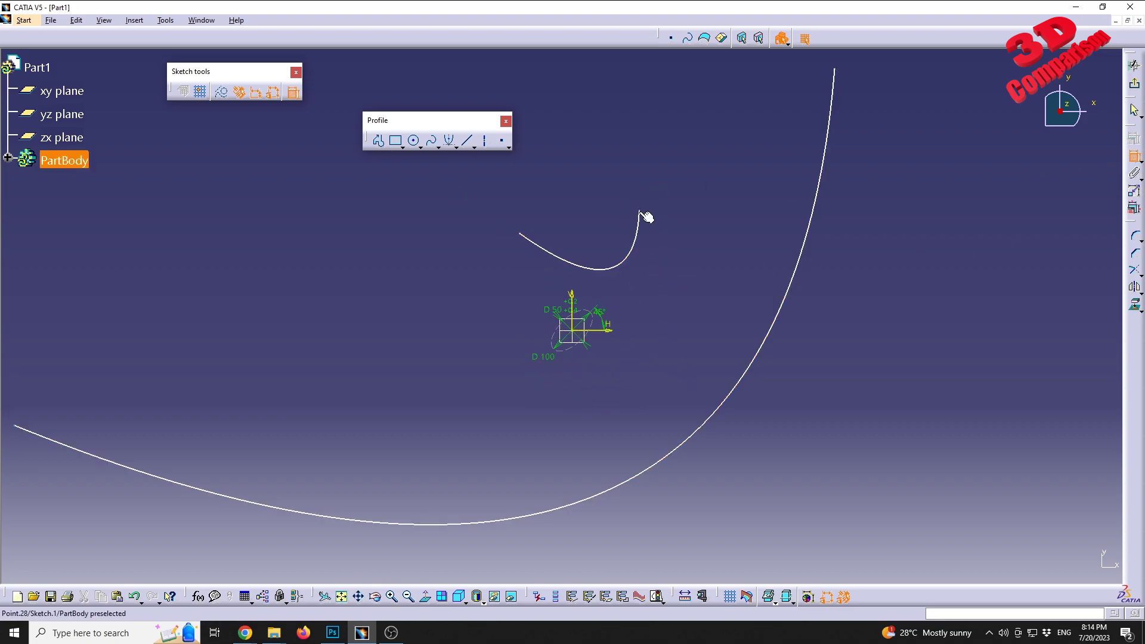
left_click(608, 330)
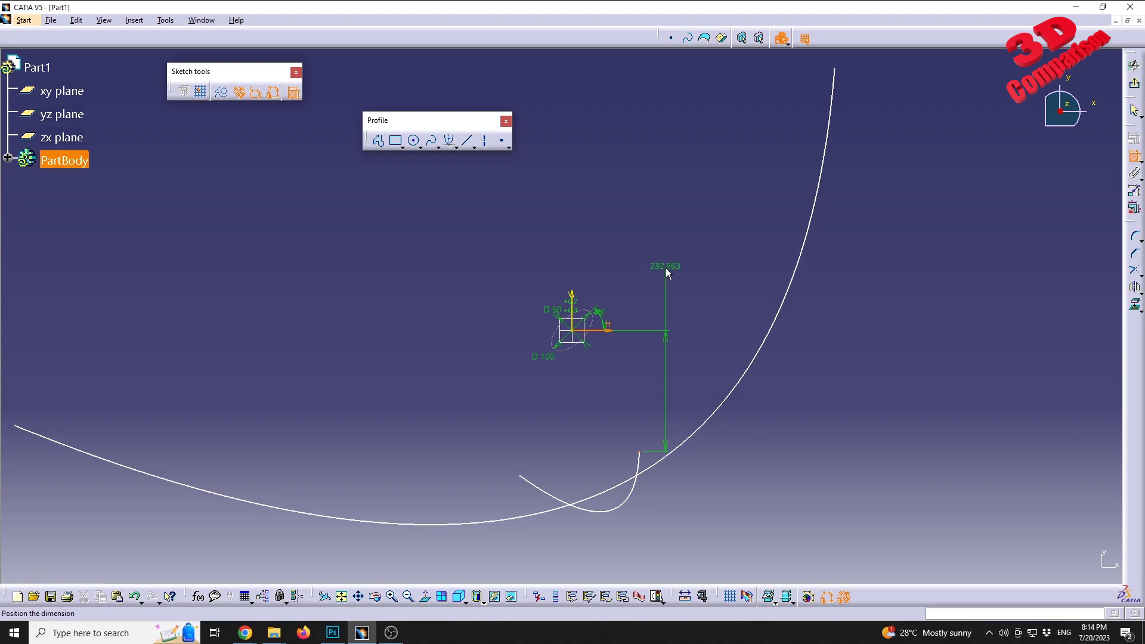
double_click(674, 267)
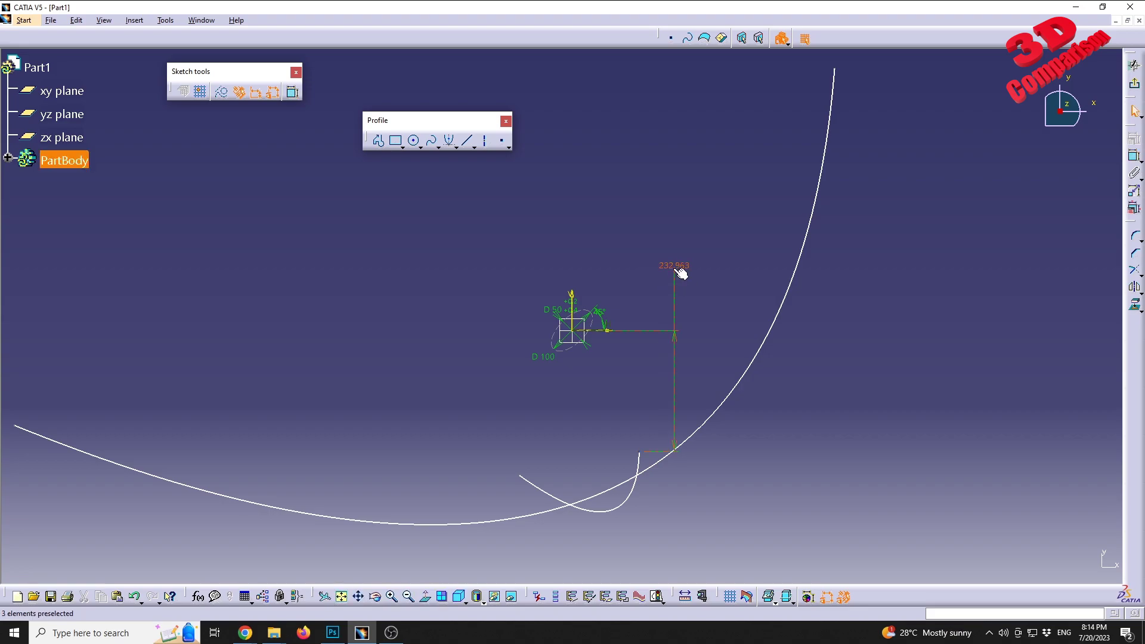
type("50")
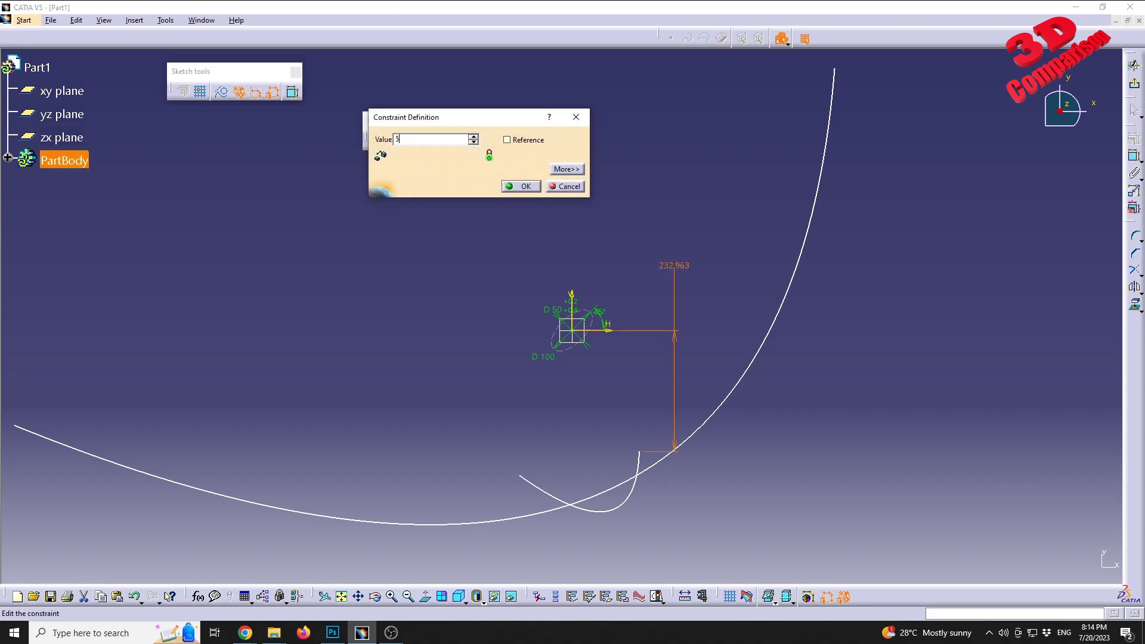
key("Return")
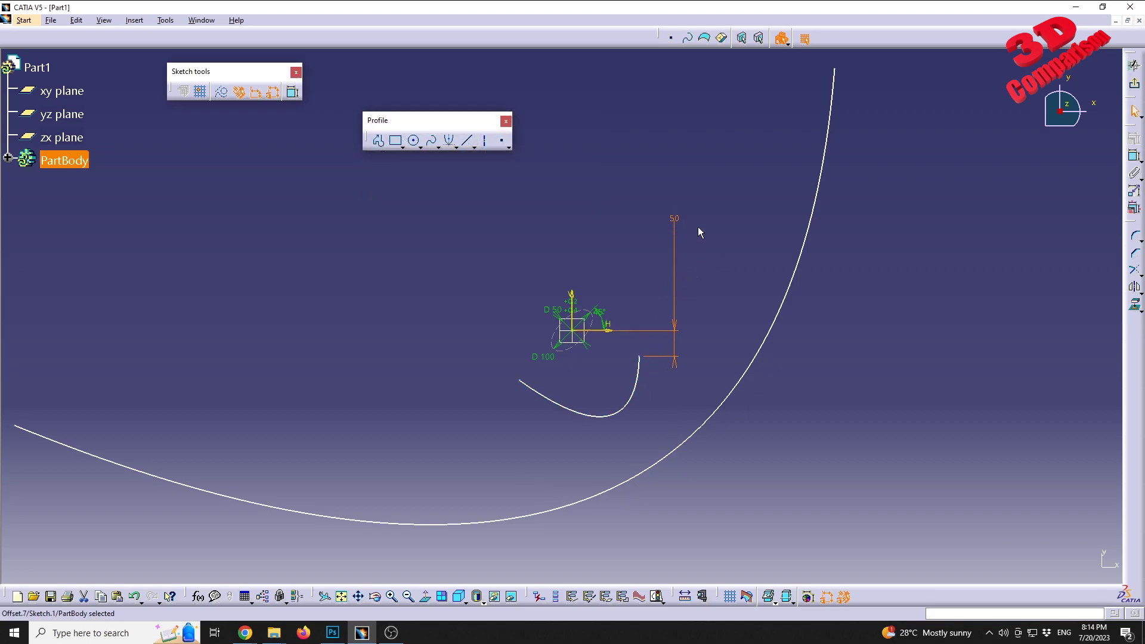
Try to set the distance between the small parabola's upper endpoint and the horizontal axis to -500 mm.
double_click(680, 218)
left_click(445, 137)
double_click(444, 137)
left_click(430, 138)
triple_click(430, 139)
type("-500")
key("Return")
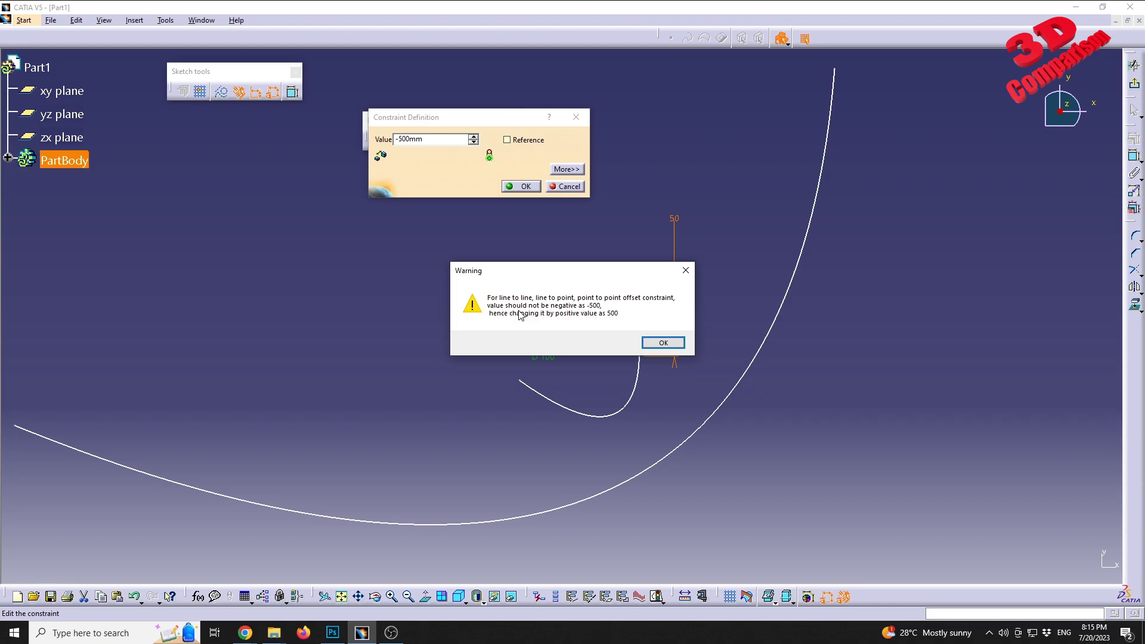
left_click(663, 343)
key("Return")
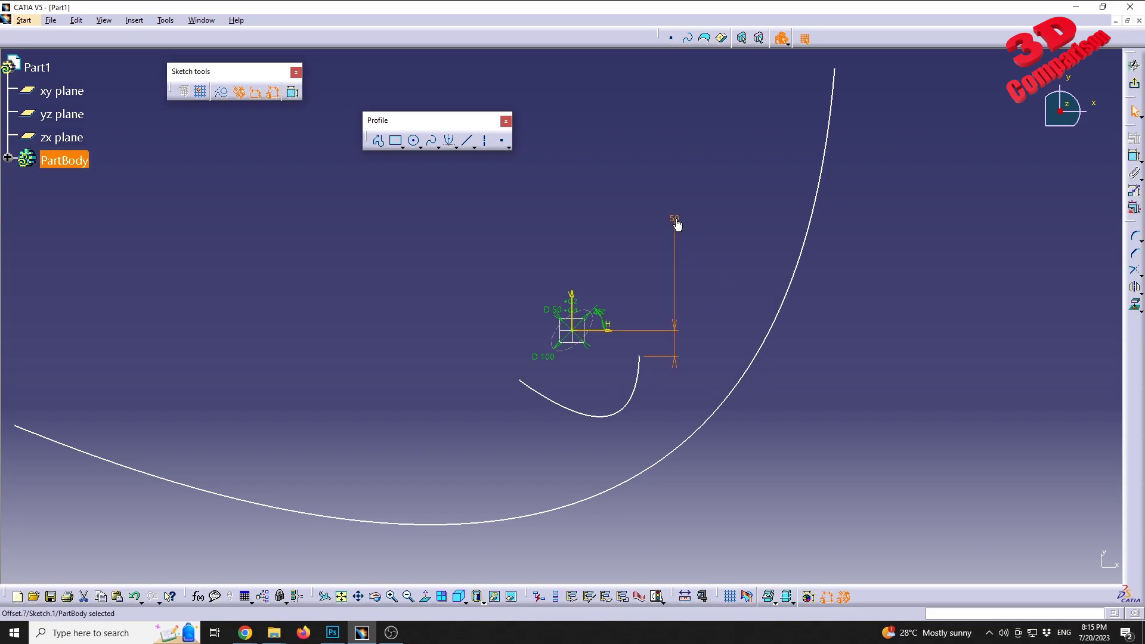
Remove the 50 mm dimension and move the small parabola well above the horizontal axis.
double_click(631, 391)
key("Escape")
left_click_drag(639, 358, 631, 105)
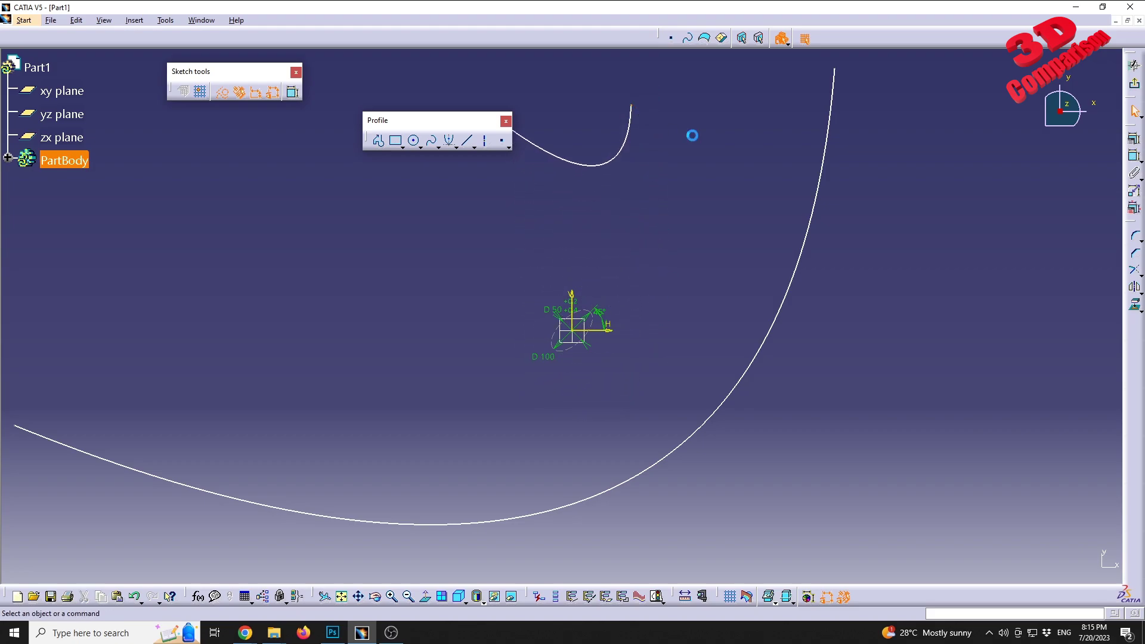
Dimension the small parabola's upper right endpoint 500 mm from the horizontal axis.
left_click(1134, 156)
left_click(631, 105)
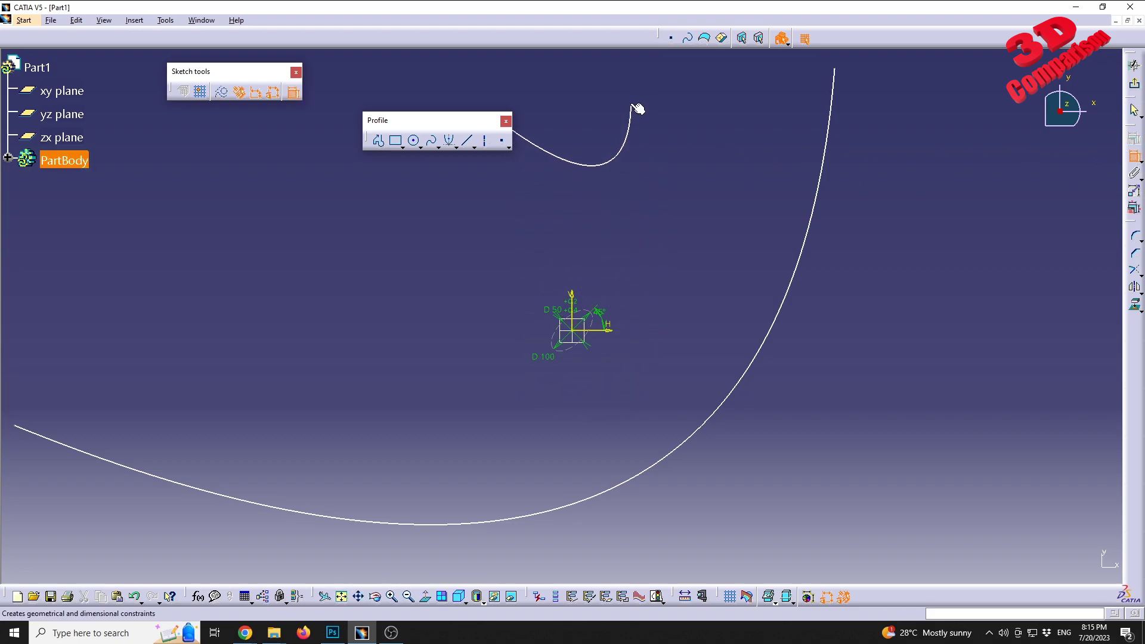
left_click(608, 331)
left_click(681, 251)
double_click(685, 253)
type("500")
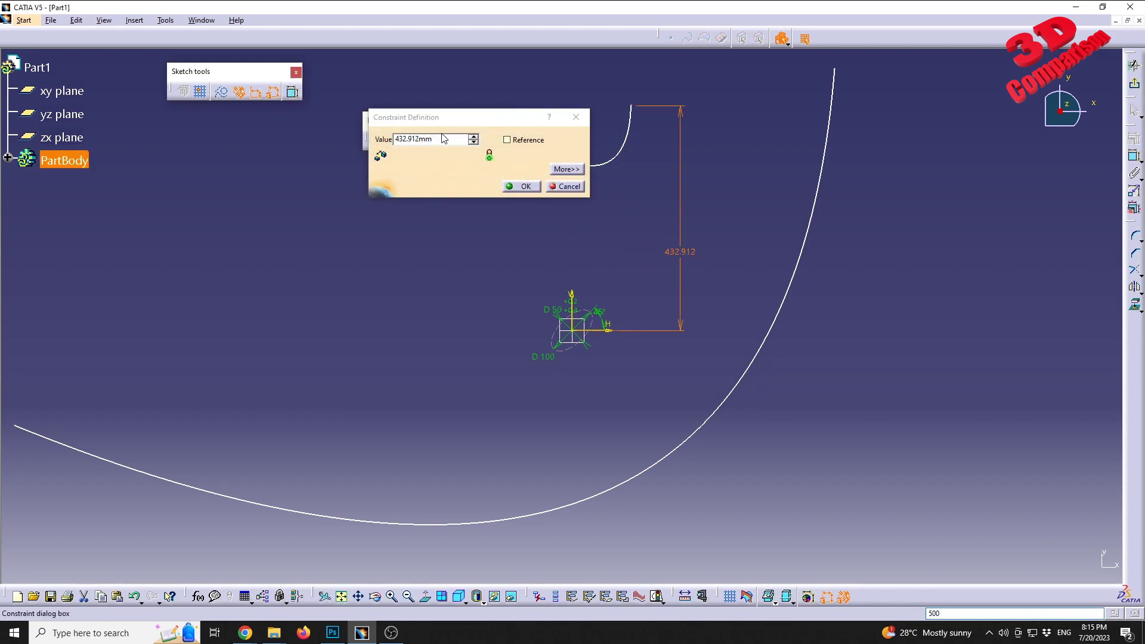
key("Return")
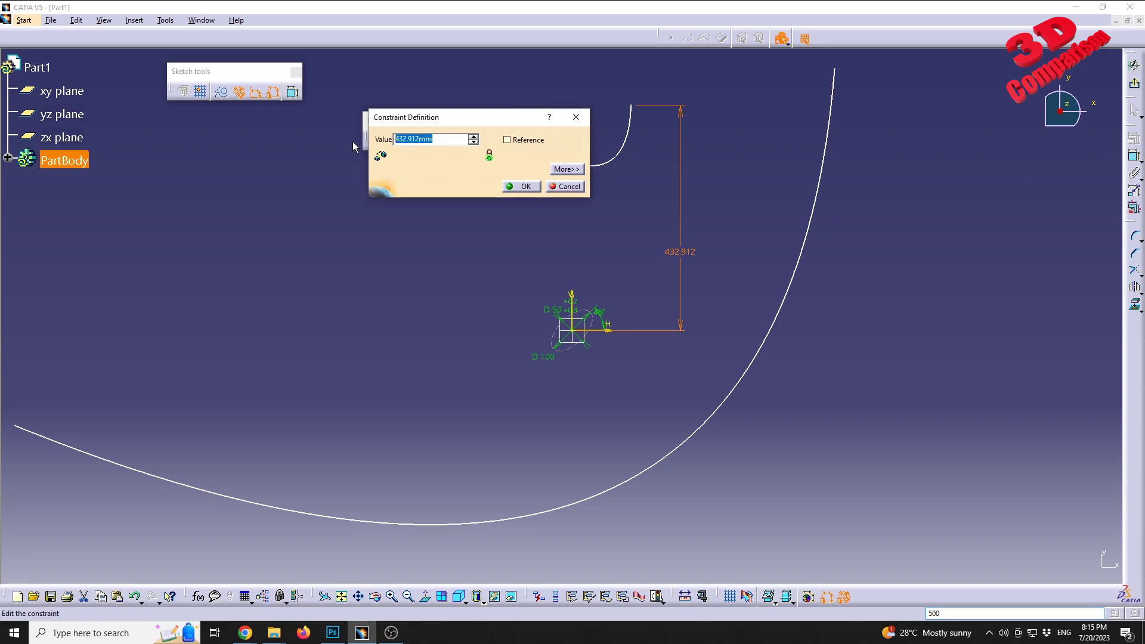
middle_click_drag(599, 216, 617, 296)
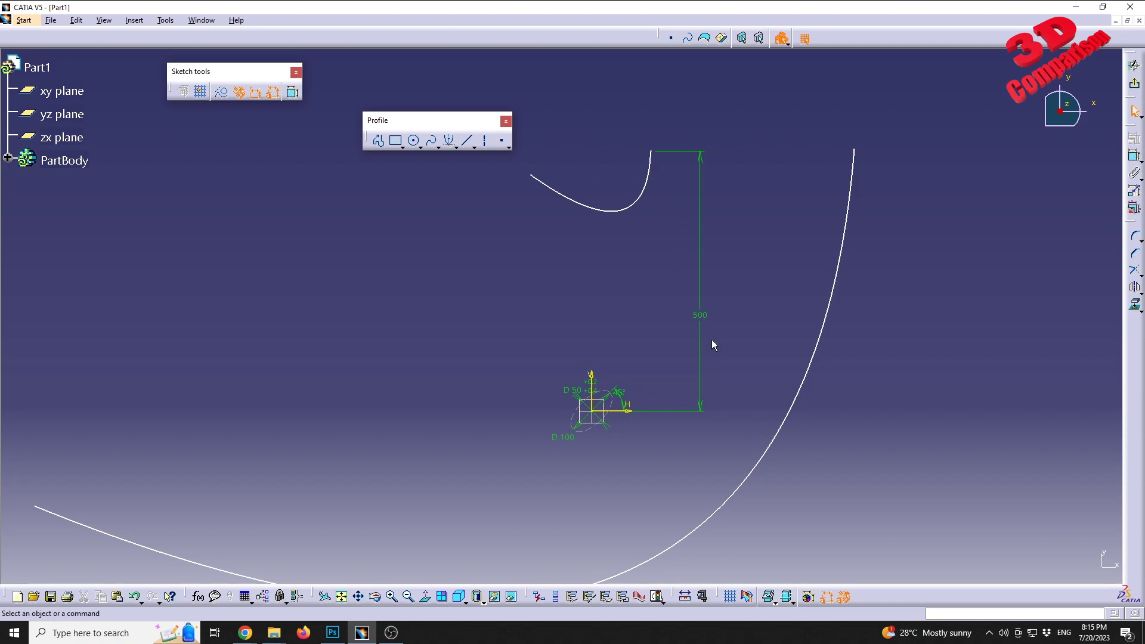
Swap the 500 mm dimension's location below the horizontal axis and back above it, and shift its value text slightly upward.
double_click(707, 320)
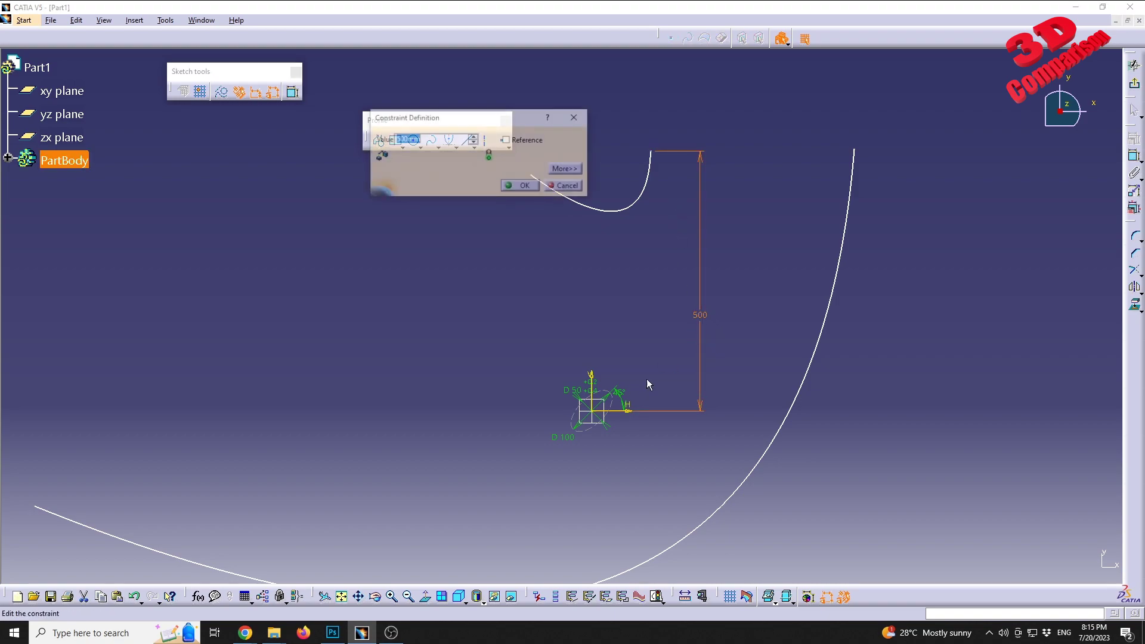
left_click(566, 169)
left_click(401, 181)
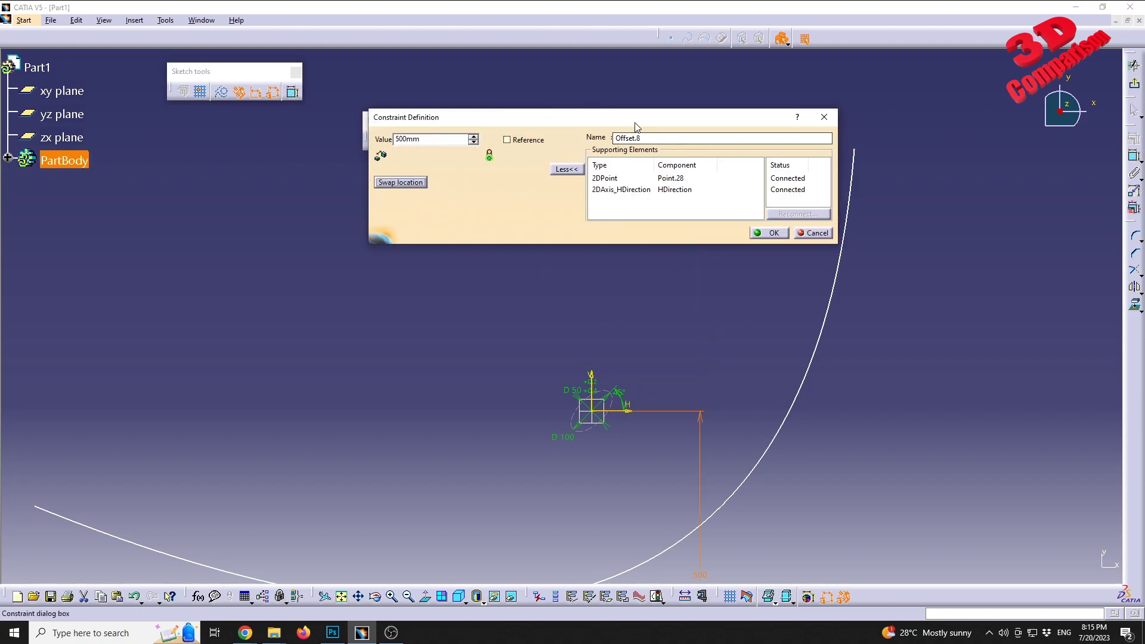
mouse_move(582, 450)
middle_mouse_down()
mouse_move(545, 352)
mouse_move(552, 391)
middle_mouse_up()
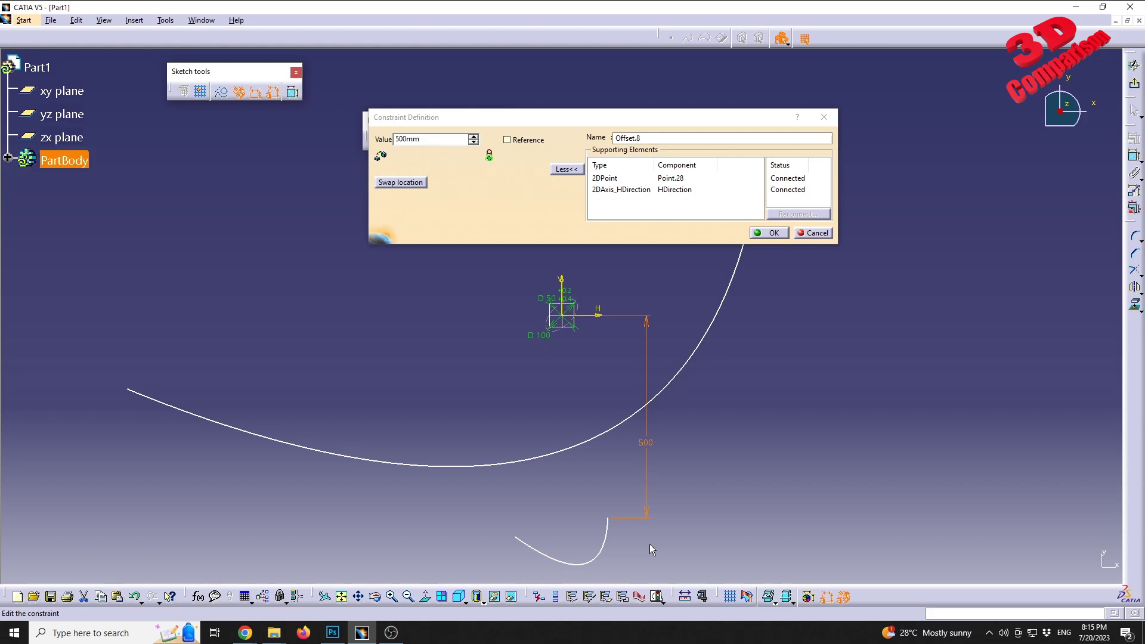
left_click(399, 182)
left_click_drag(481, 119, 469, 418)
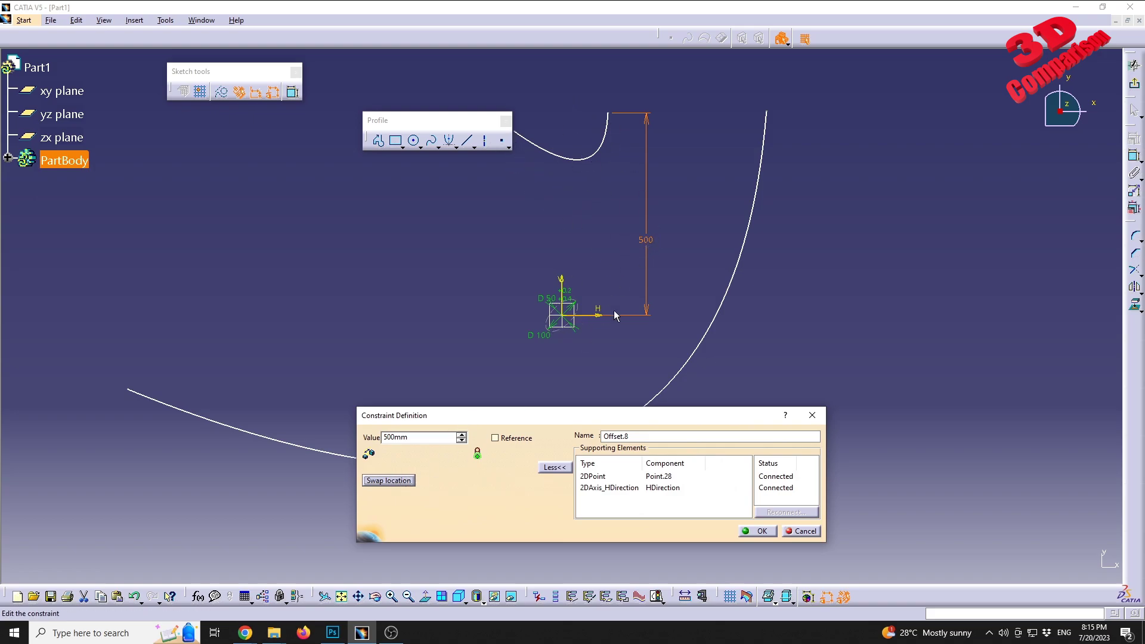
left_click(758, 530)
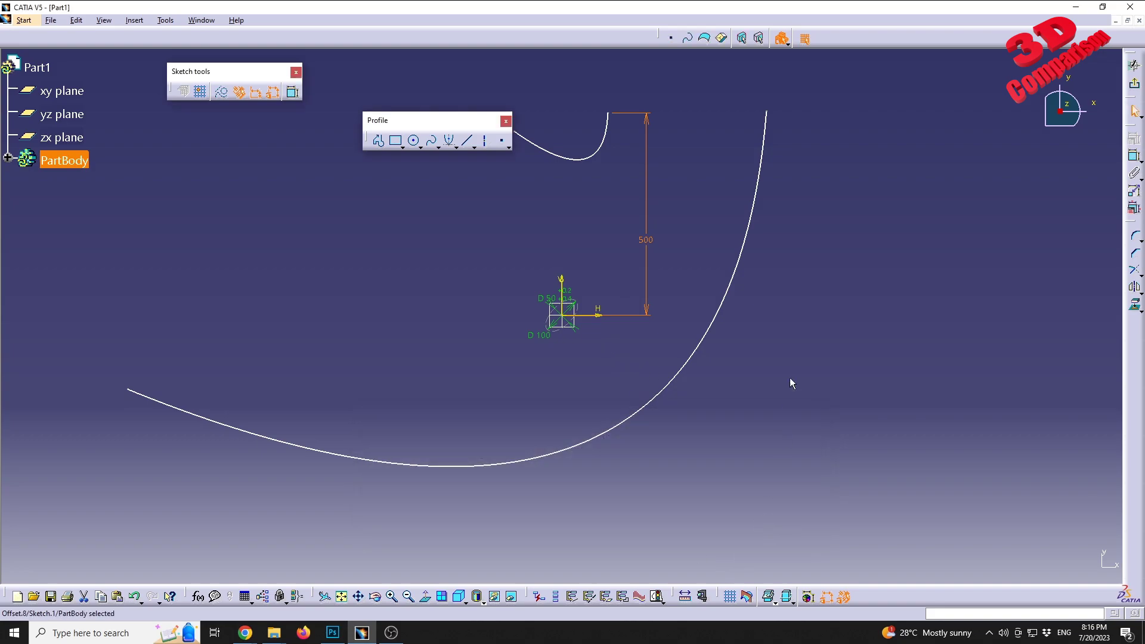
left_click_drag(657, 245, 686, 214)
Sketch a hyperbola by focus, with its focus on the small parabola's left endpoint and its center at about H 339 mm, V 422 mm.
left_click(457, 149)
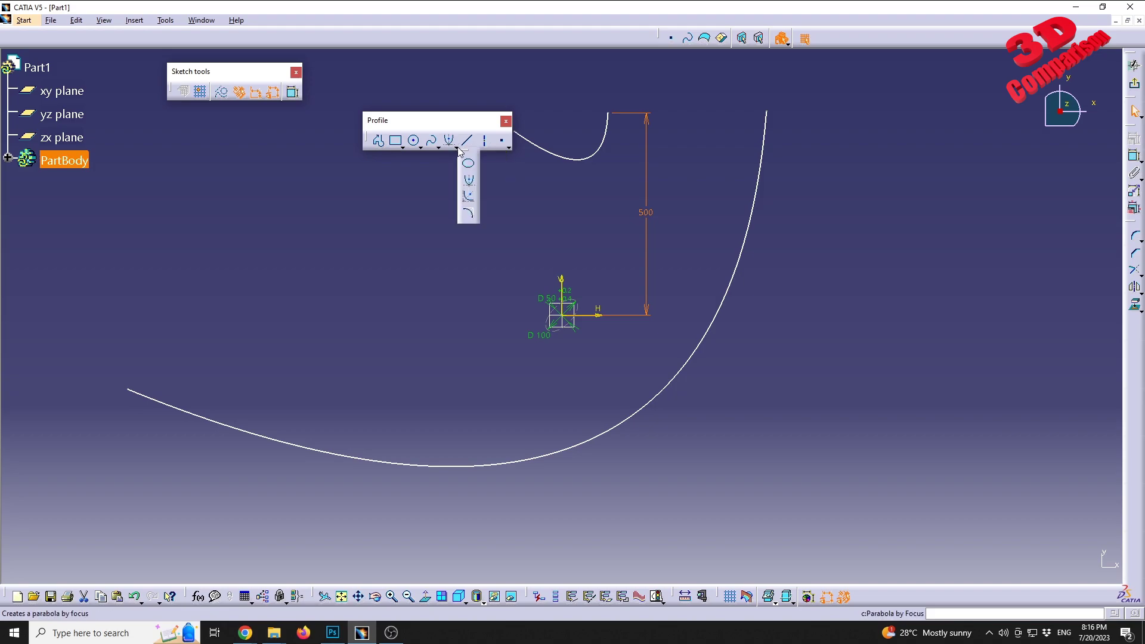
left_click(468, 197)
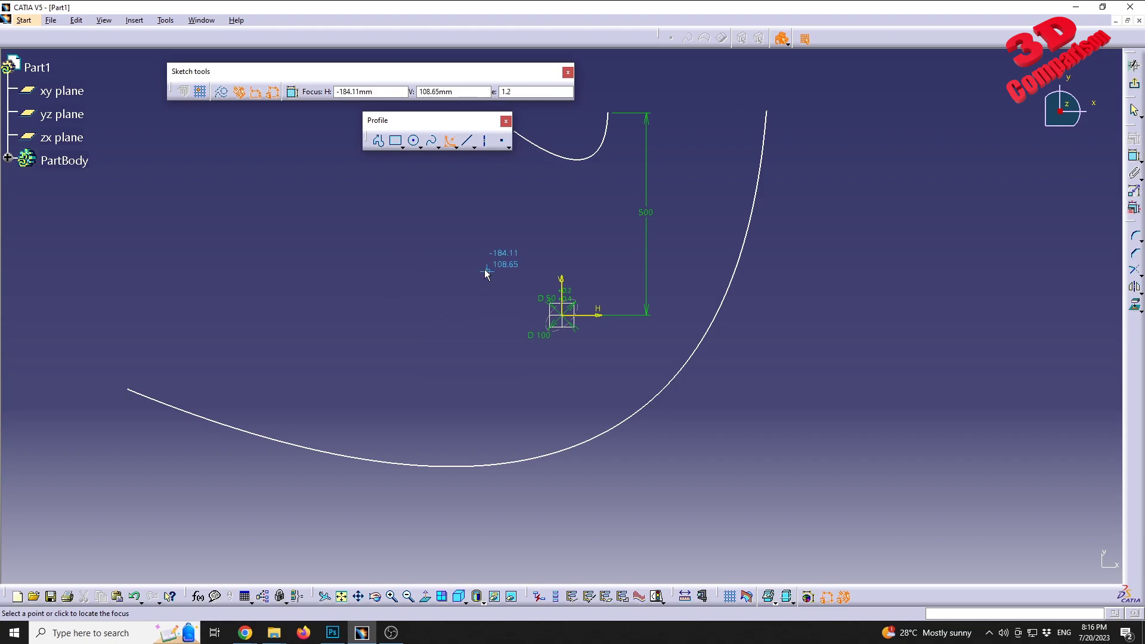
middle_click_drag(470, 216, 534, 276)
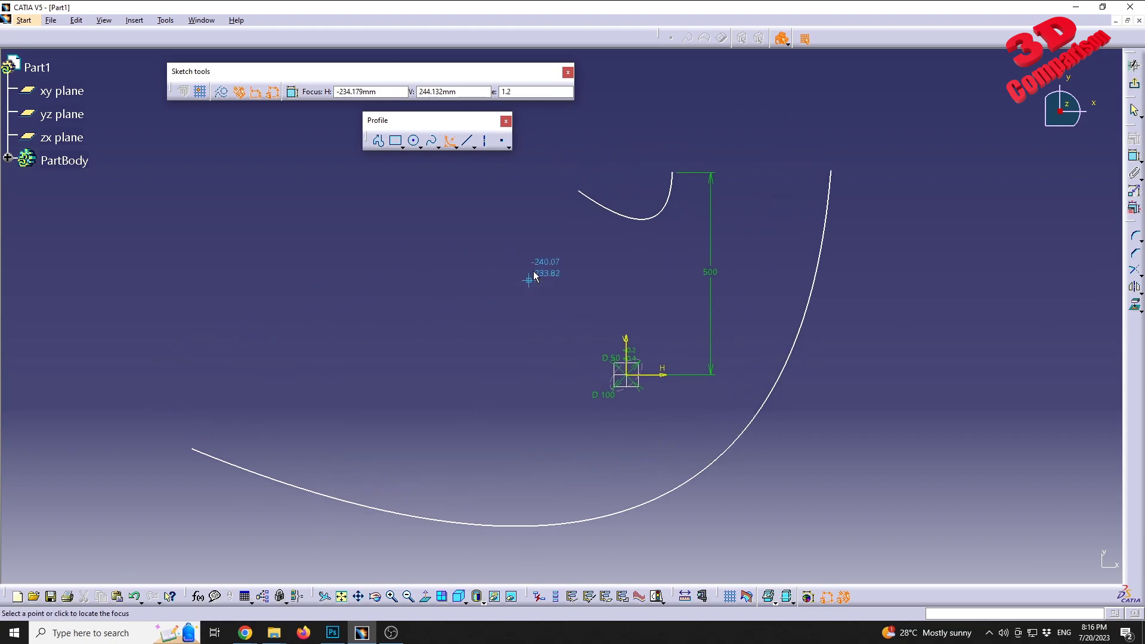
left_click(577, 191)
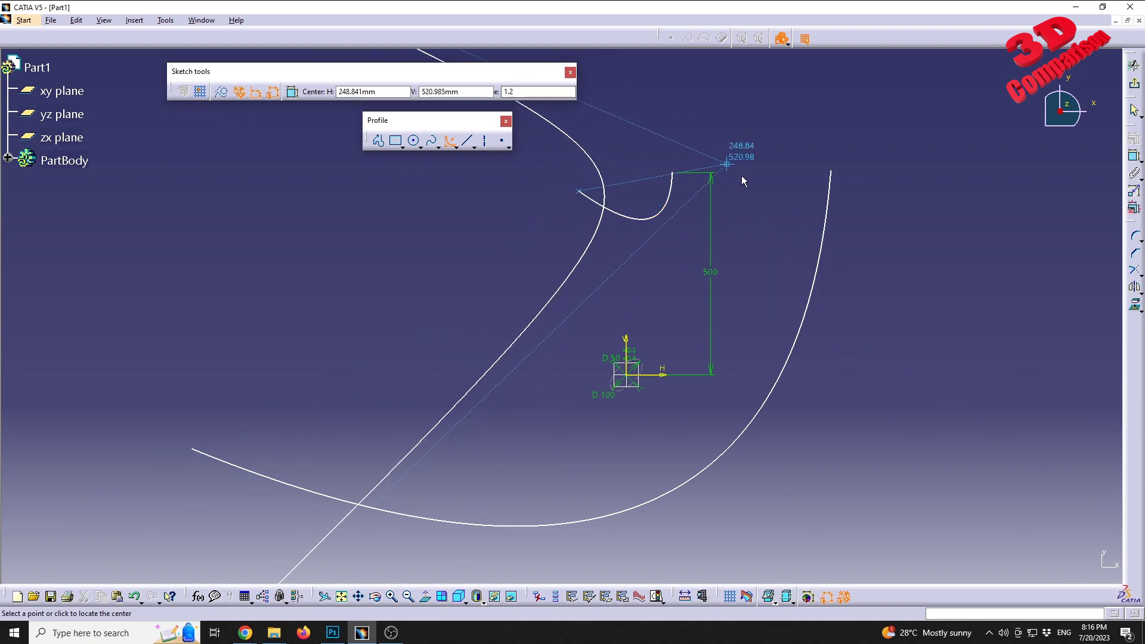
left_click(762, 201)
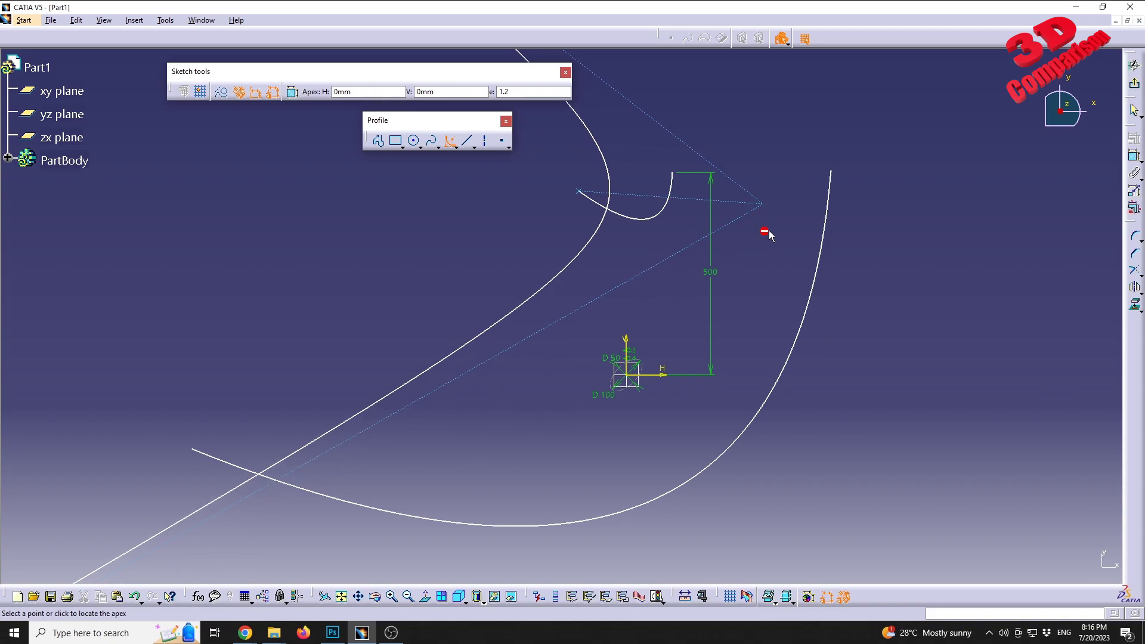
left_click(634, 178)
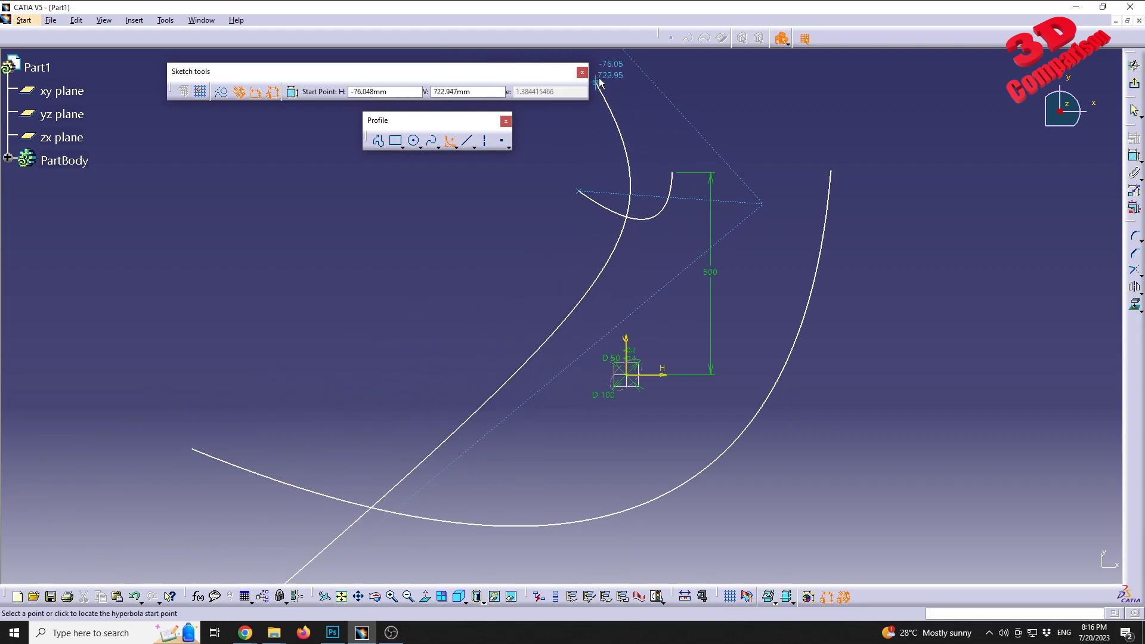
left_click(630, 87)
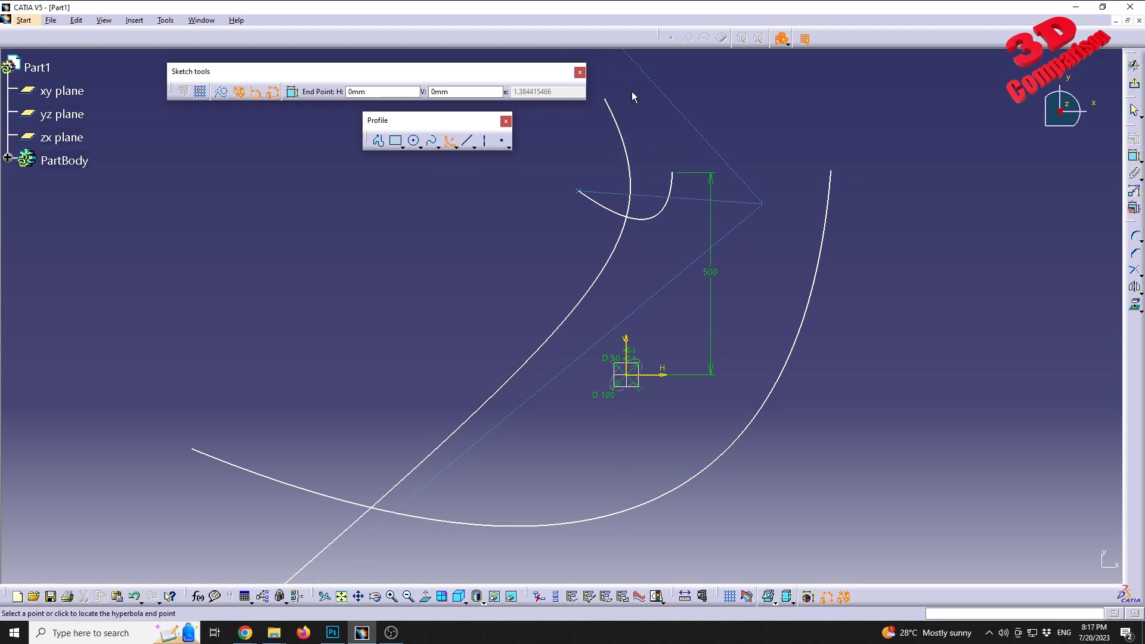
left_click(492, 304)
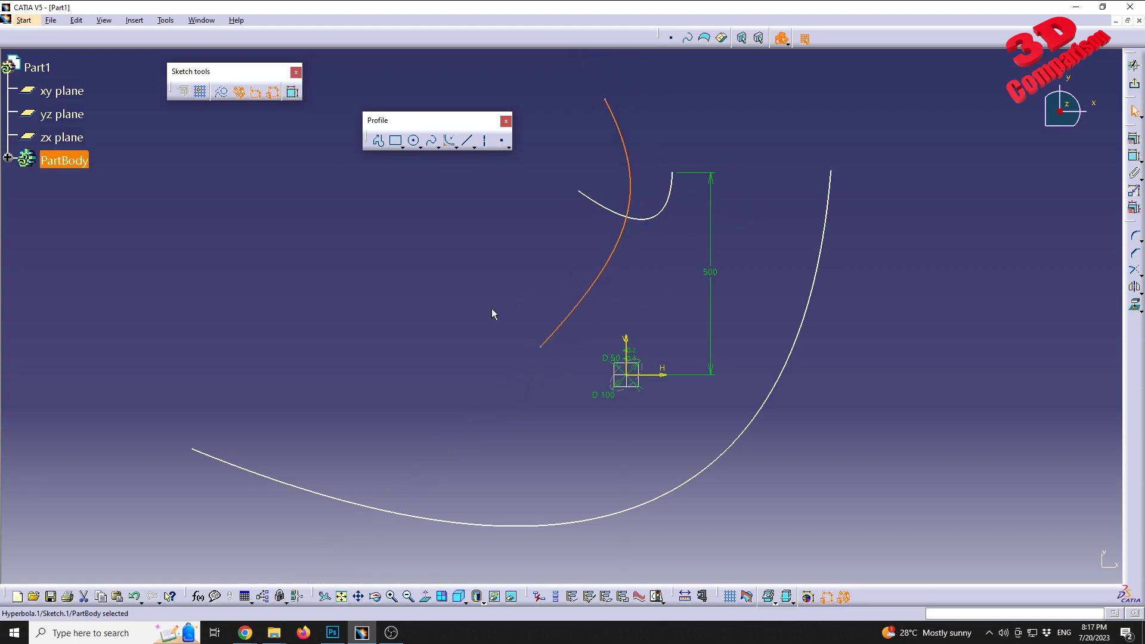
left_click(484, 244)
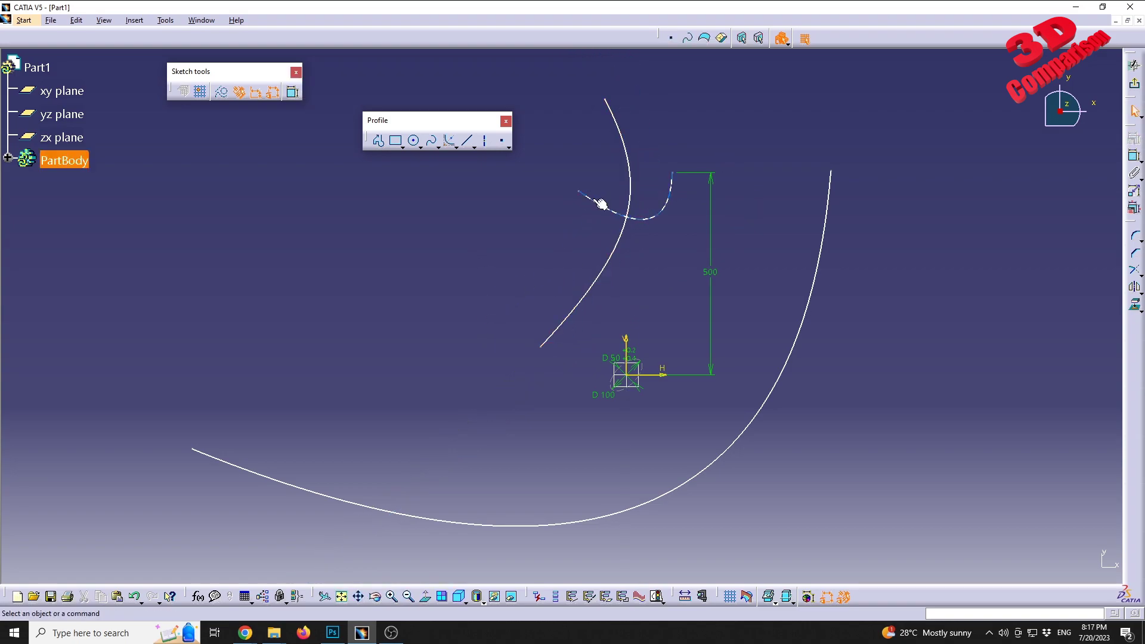
Set the hyperbola's eccentricity to 2 and shift the curve slightly to the left.
double_click(630, 160)
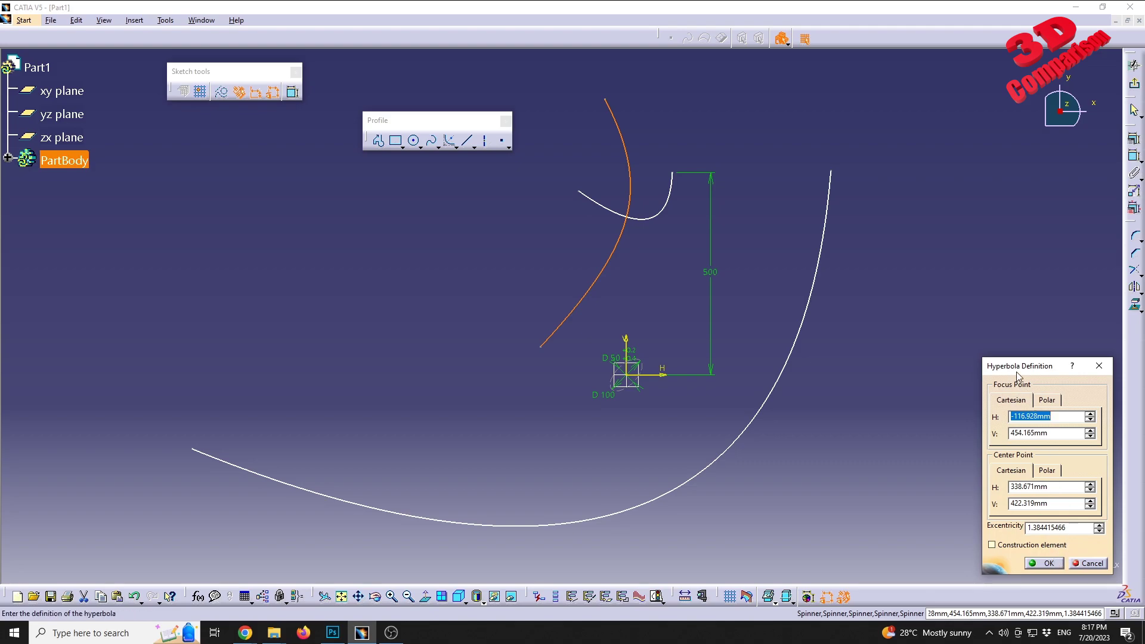
left_click(1045, 399)
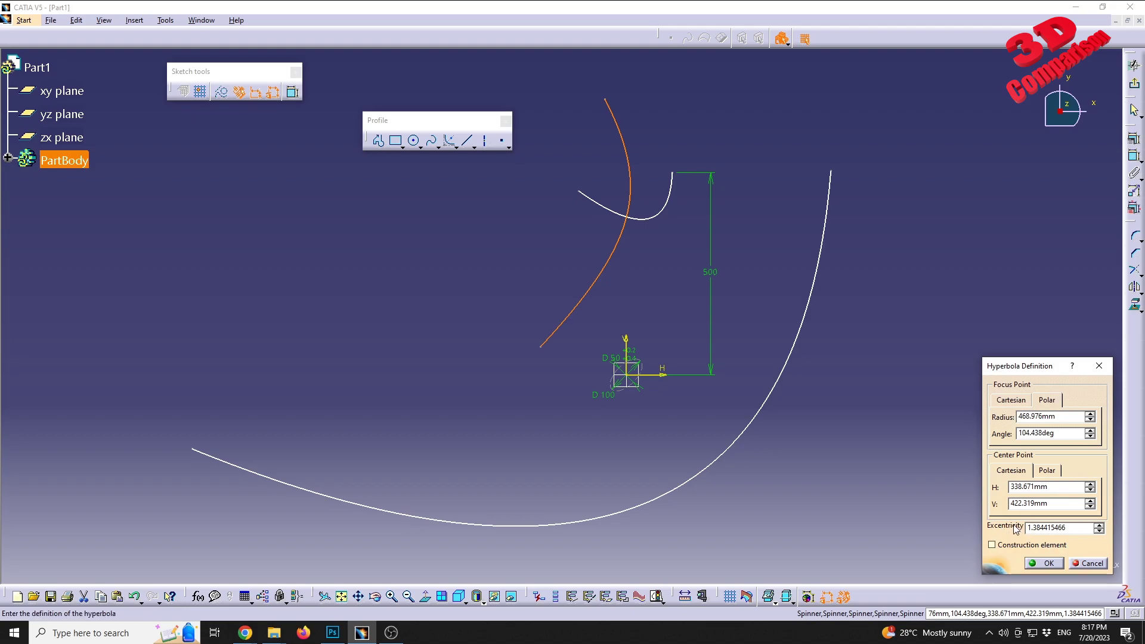
double_click(1078, 527)
type("2")
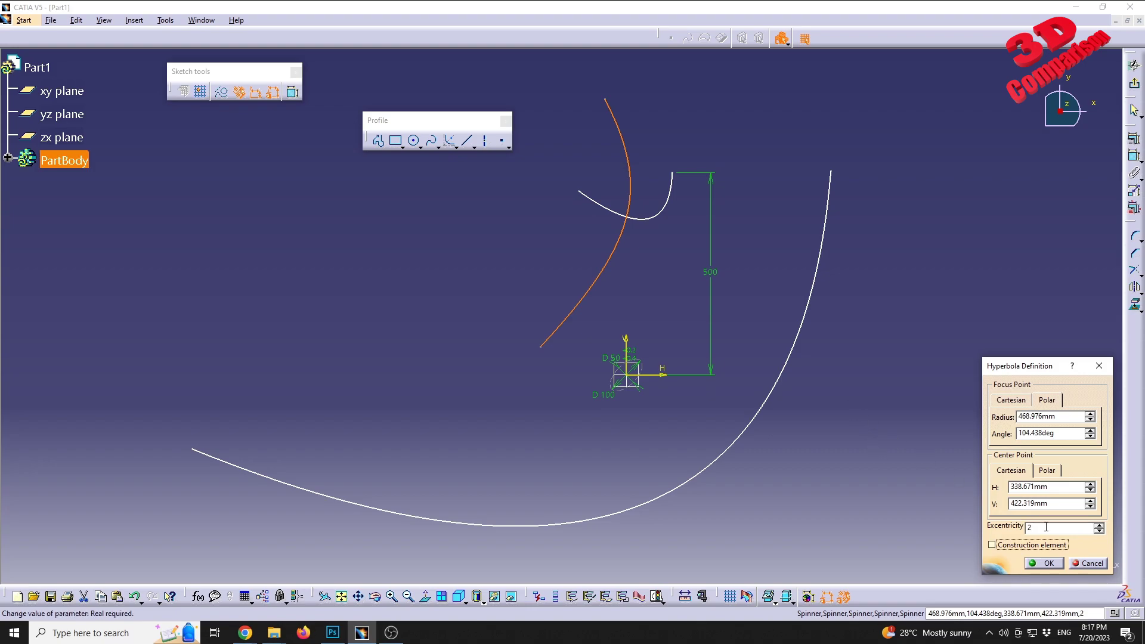
left_click(1044, 563)
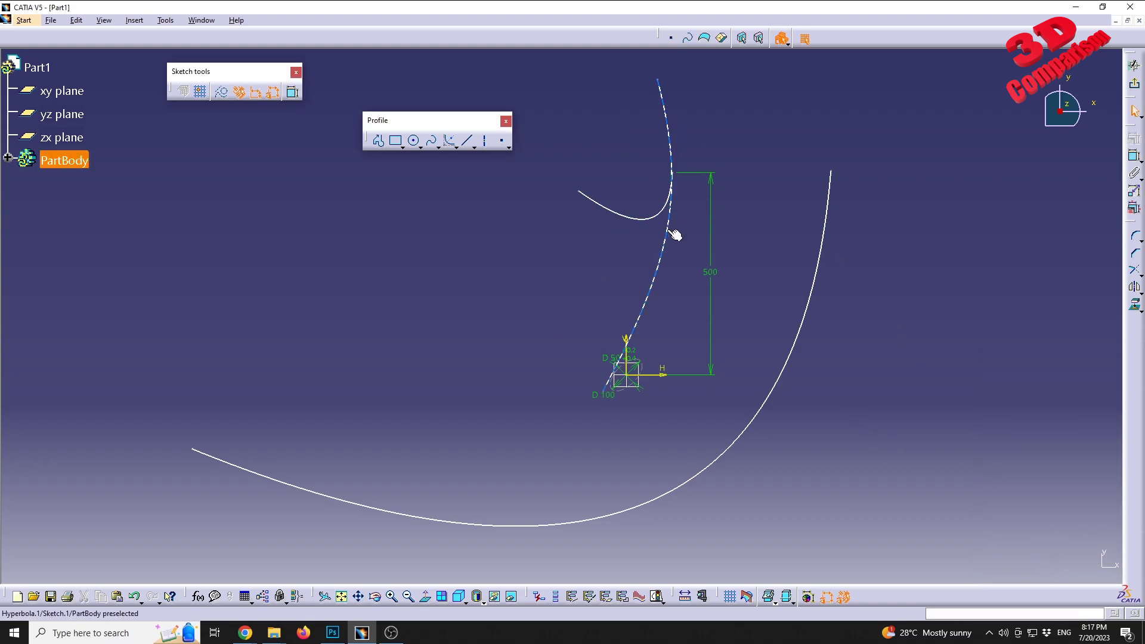
left_click_drag(674, 234, 635, 230)
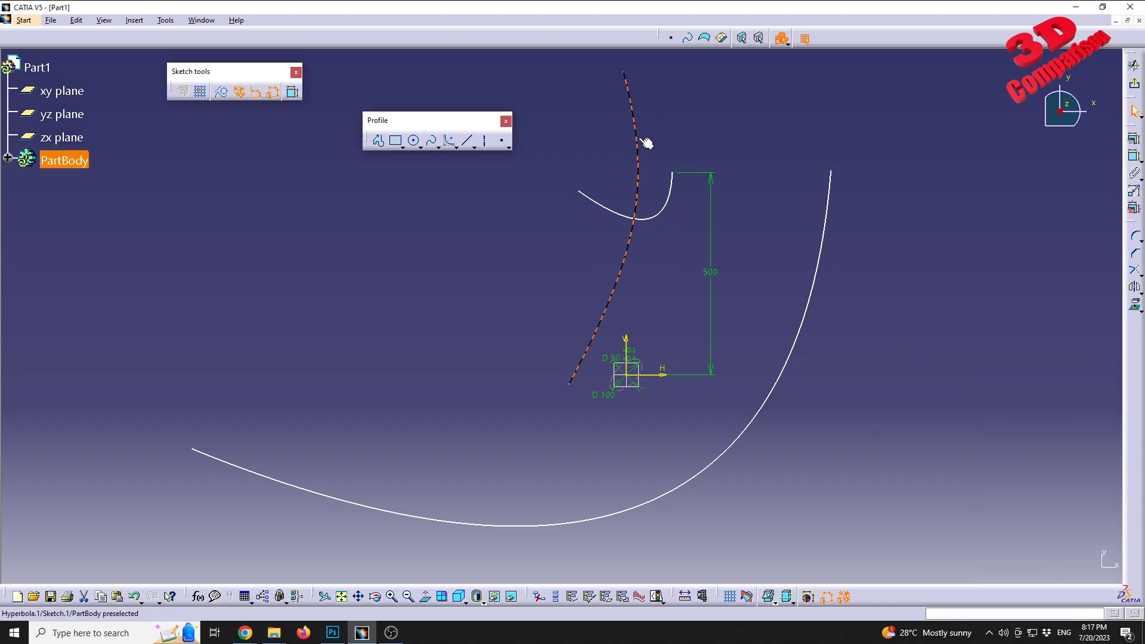
Try to set the hyperbola's eccentricity to 0.1 and to 1.
double_click(639, 177)
double_click(1054, 529)
type("0.1")
left_click(1041, 563)
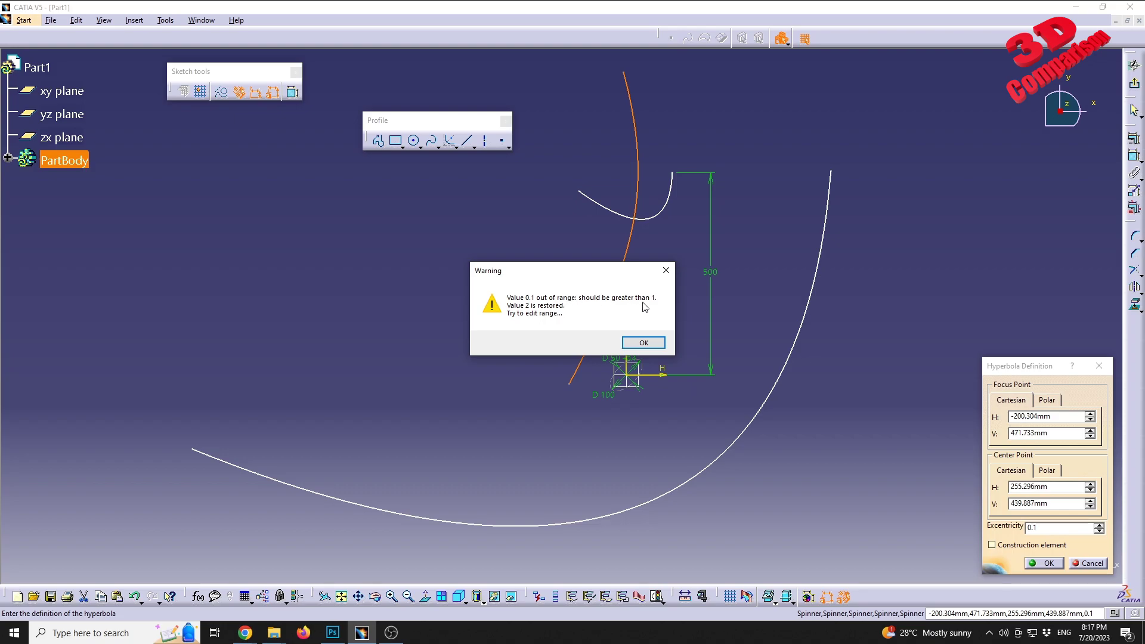
left_click(643, 342)
type("1")
left_click(1047, 564)
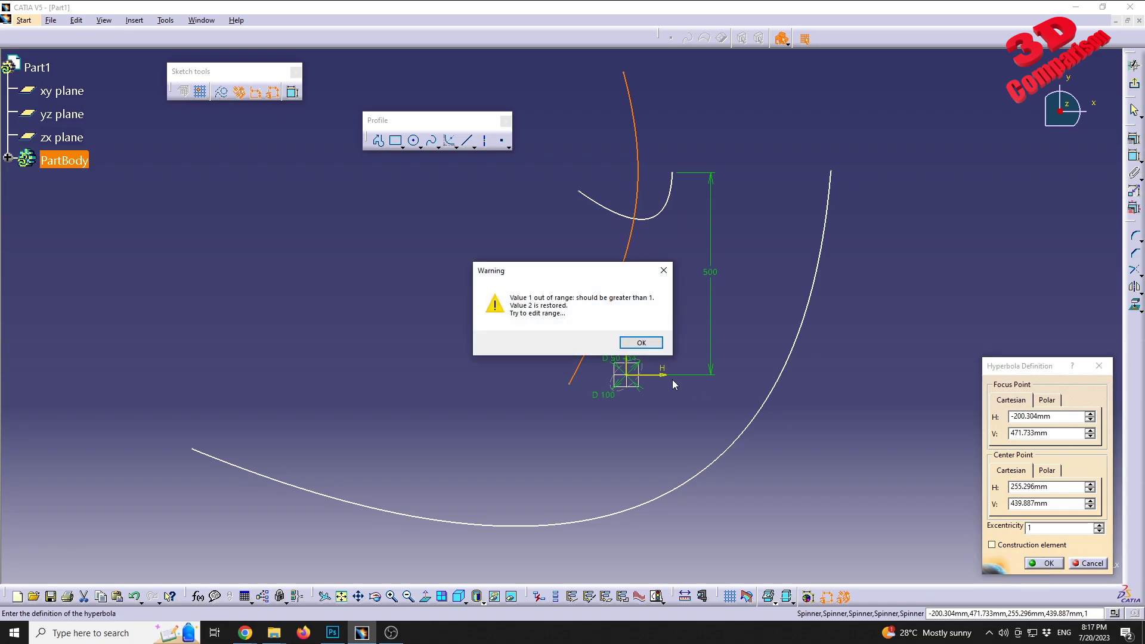
left_click(643, 343)
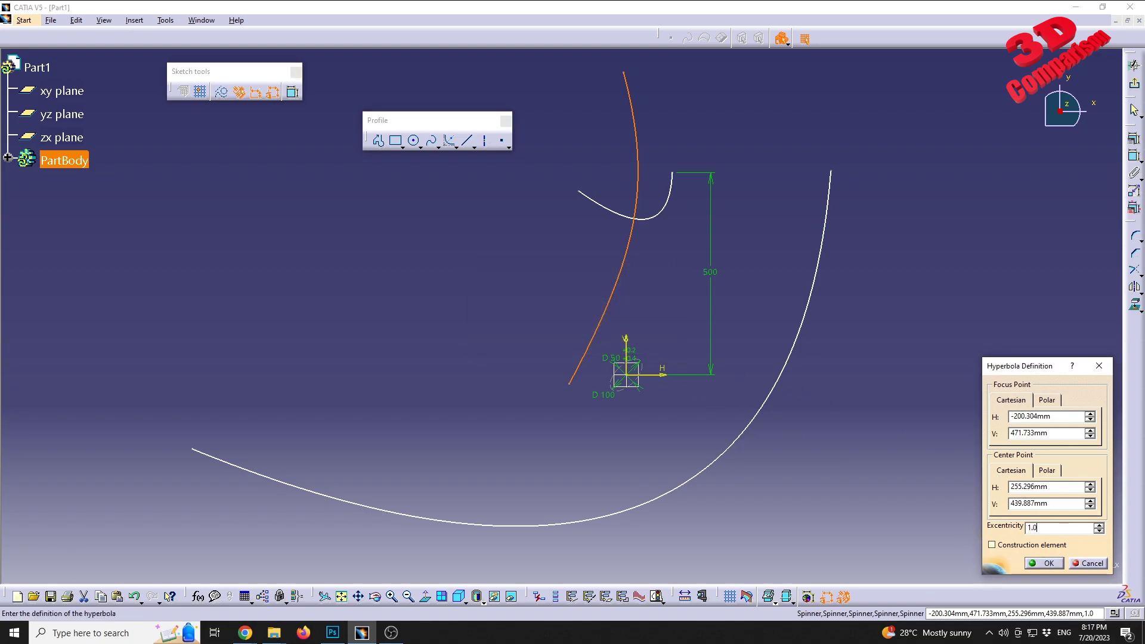
Set the hyperbola's eccentricity to 1.01 and check its definition.
type("1.0")
key("Return")
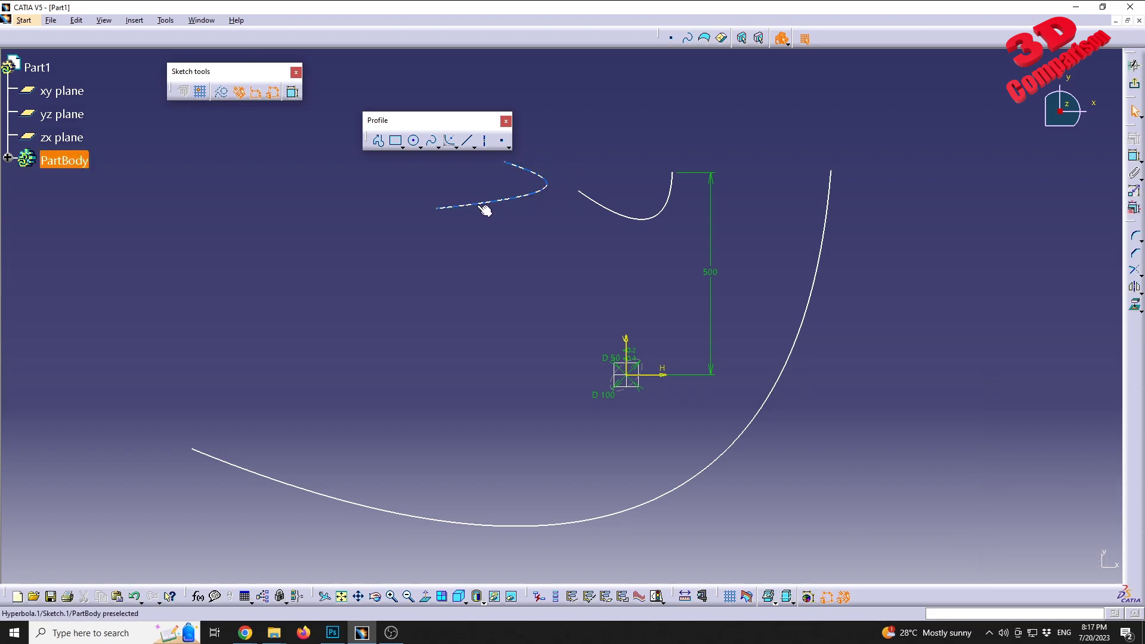
double_click(518, 199)
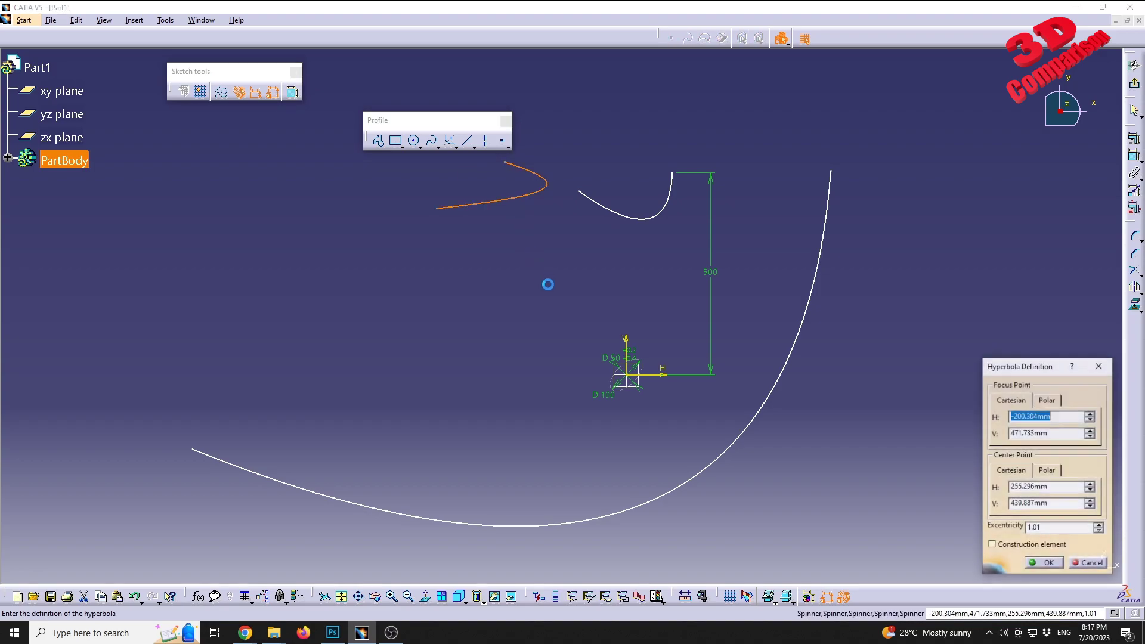
left_click(1048, 563)
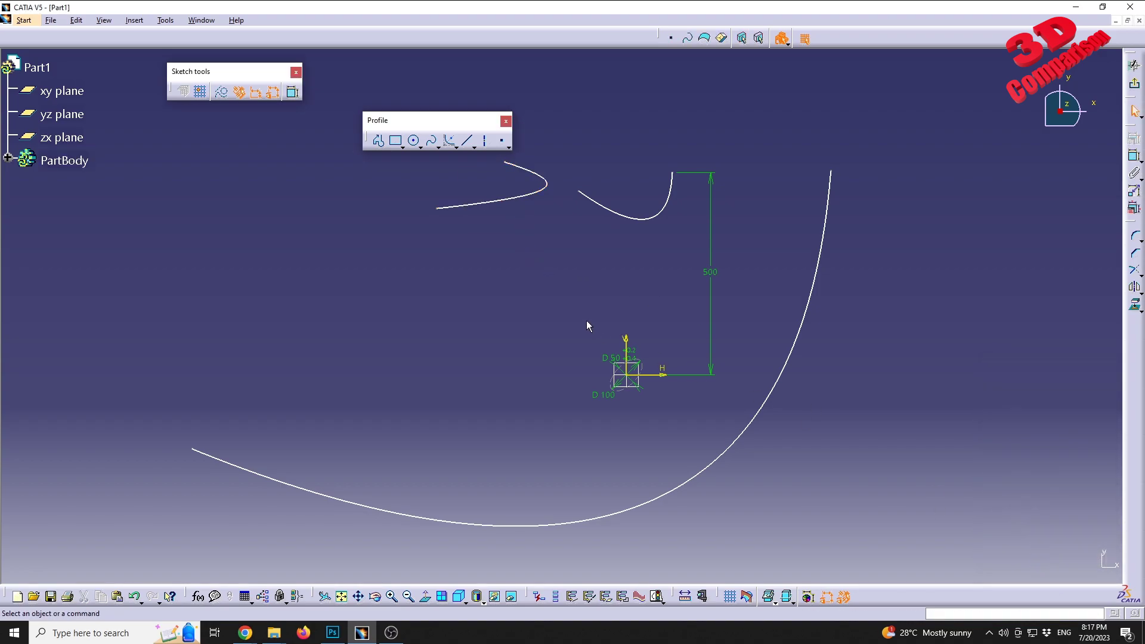
Sketch a two-point conic with start and end tangents in the empty area west of the hyperbola, passing through about H -825 mm, V 224 mm.
left_click(456, 147)
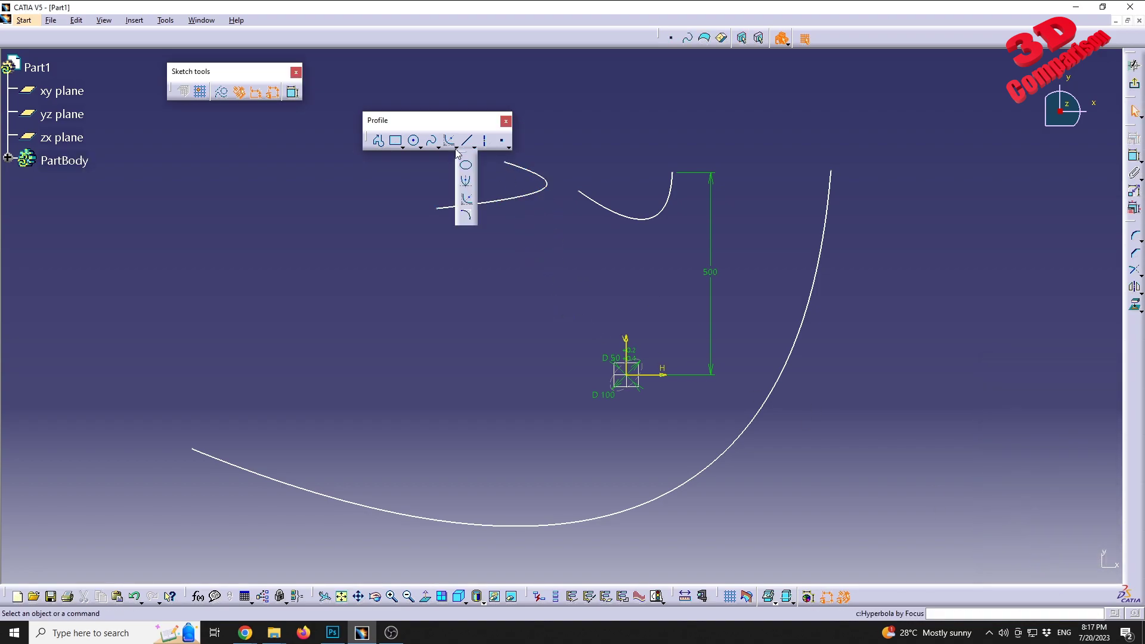
left_click(467, 217)
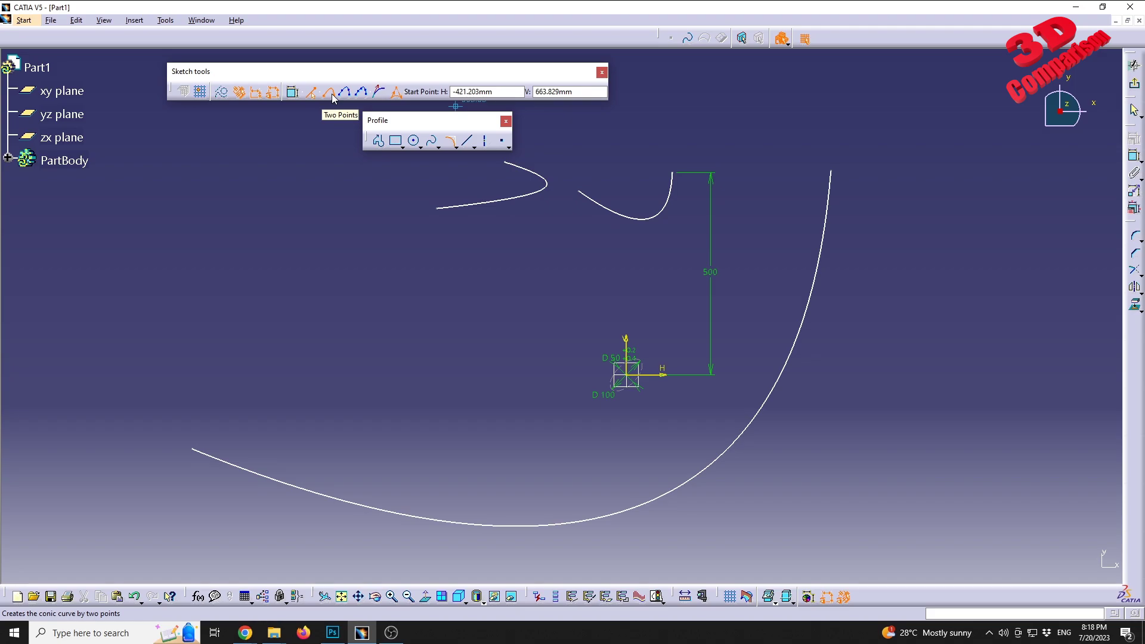
left_click(380, 94)
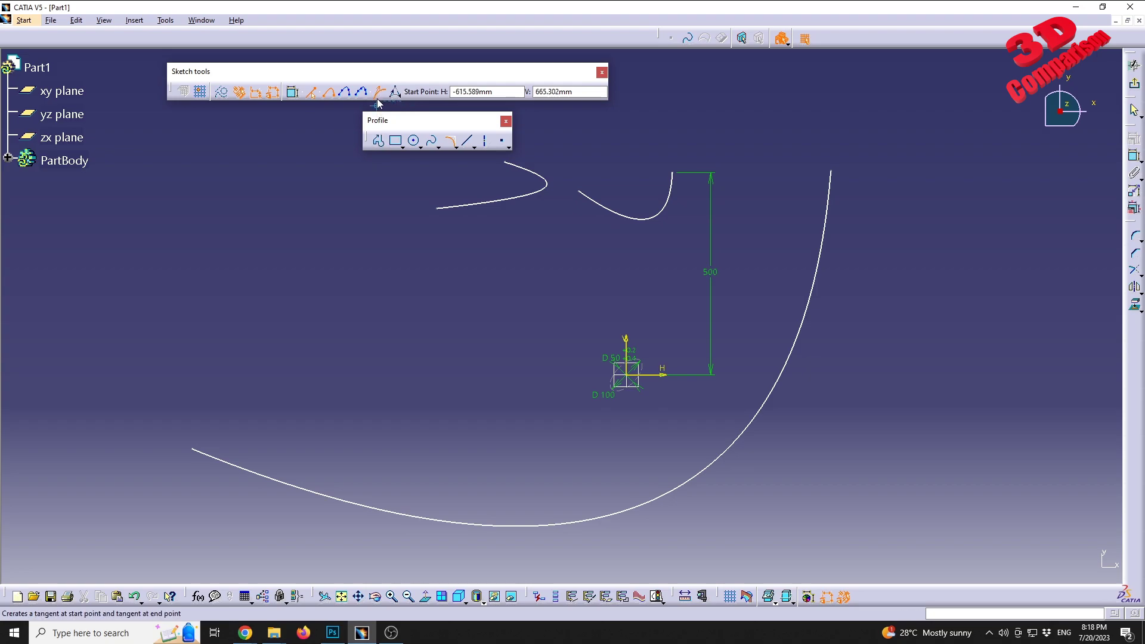
left_click(167, 358)
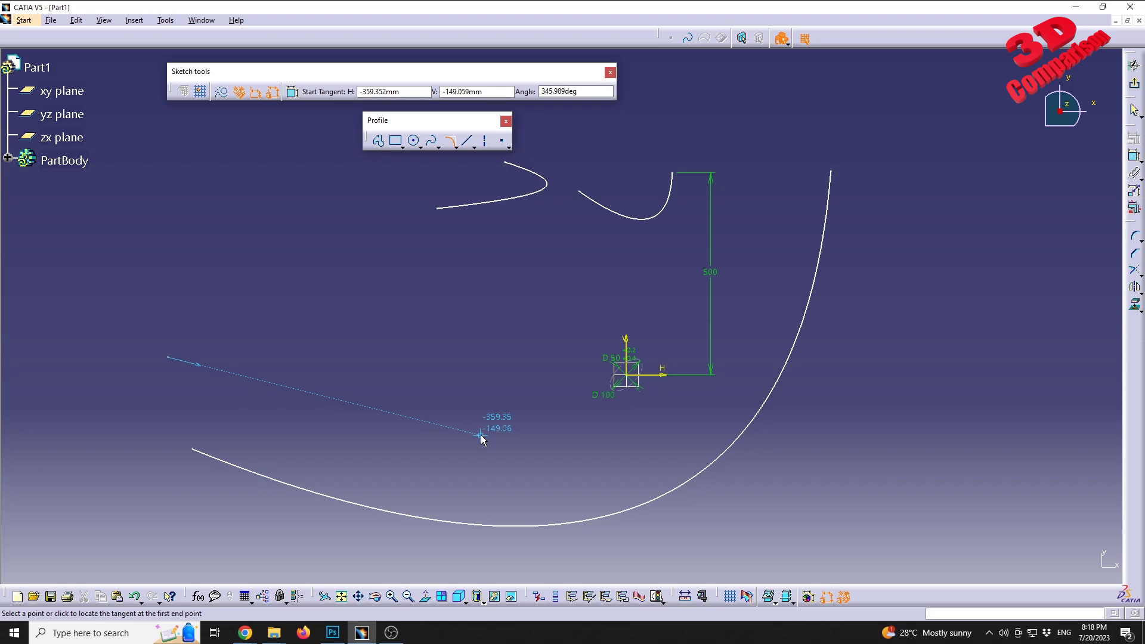
left_click(332, 398)
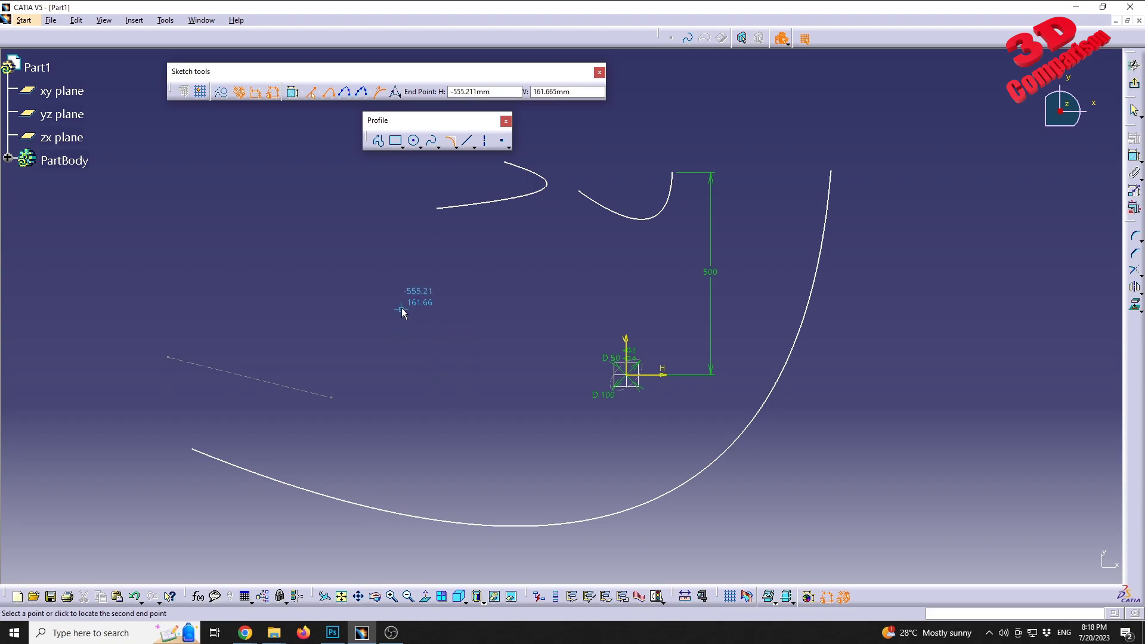
left_click(377, 187)
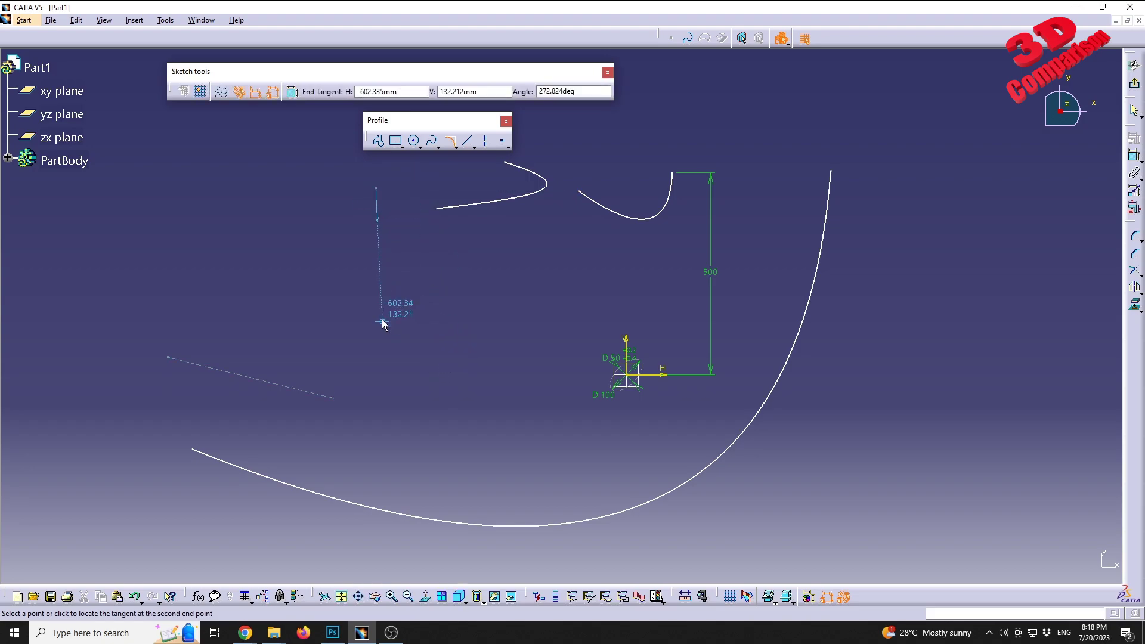
left_click(427, 340)
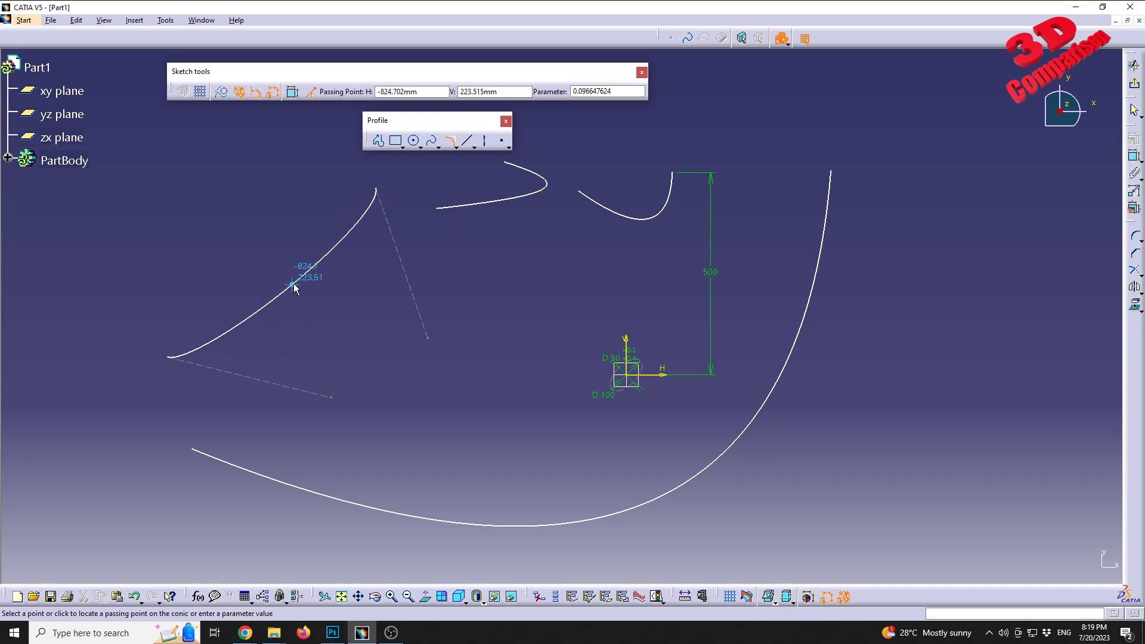
left_click(294, 286)
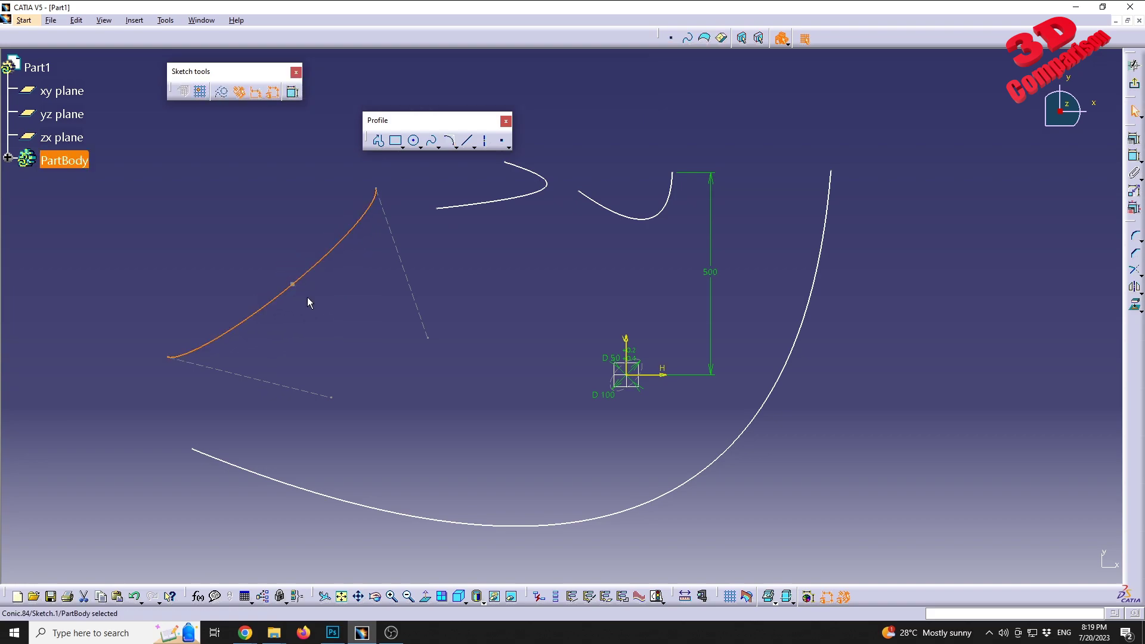
Sketch a four-point conic with a horizontal start tangent, starting at about H 476 mm, V -289 mm and passing through about H 889 mm, V -233 mm.
left_click(450, 141)
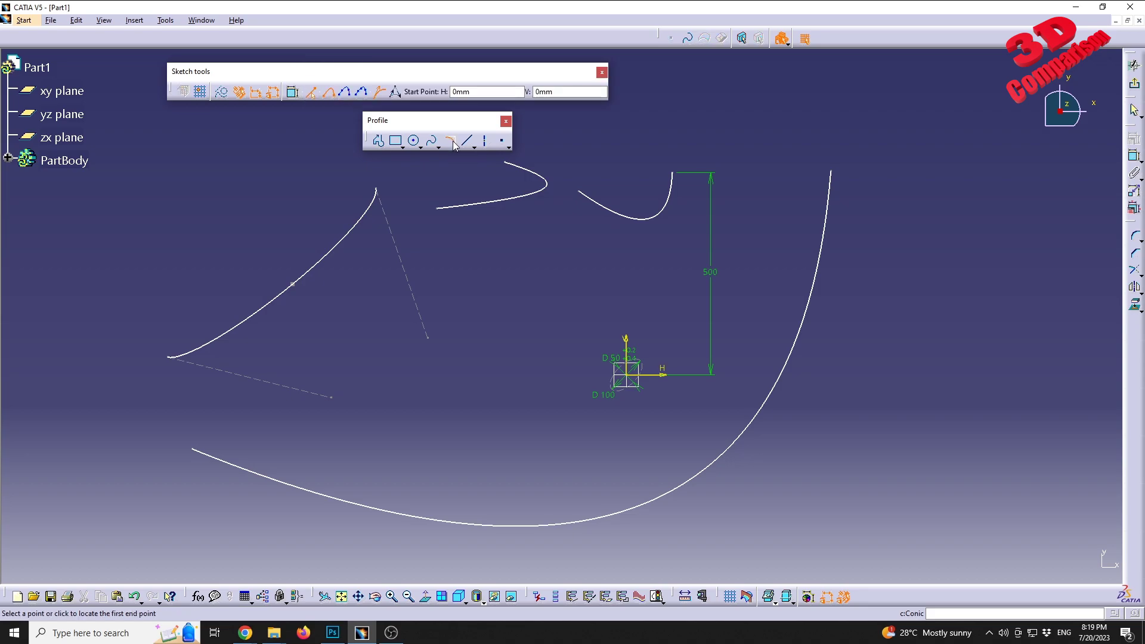
left_click(345, 93)
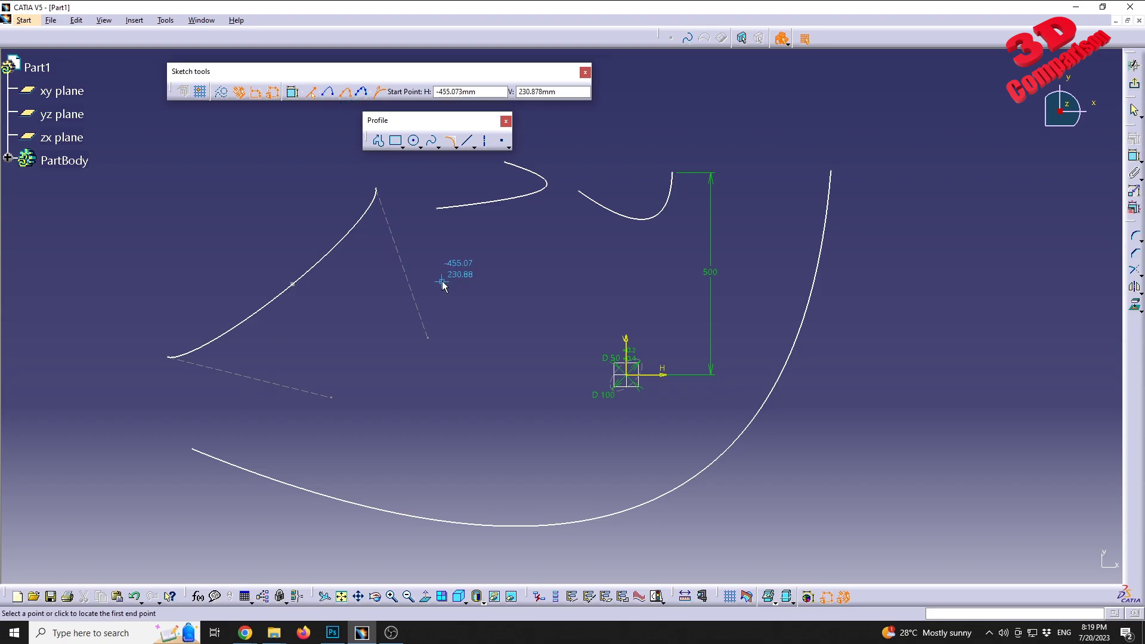
mouse_move(495, 479)
middle_mouse_down()
mouse_move(380, 388)
mouse_move(289, 395)
middle_mouse_up()
mouse_move(582, 409)
middle_mouse_down()
mouse_move(537, 395)
mouse_move(499, 435)
middle_mouse_up()
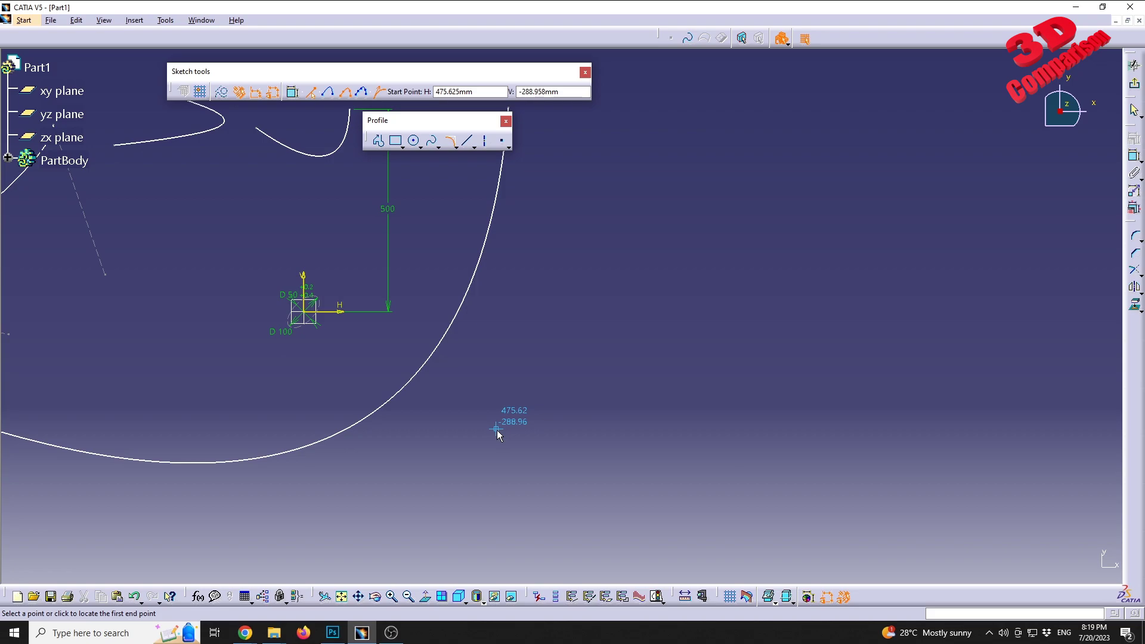
left_click(496, 429)
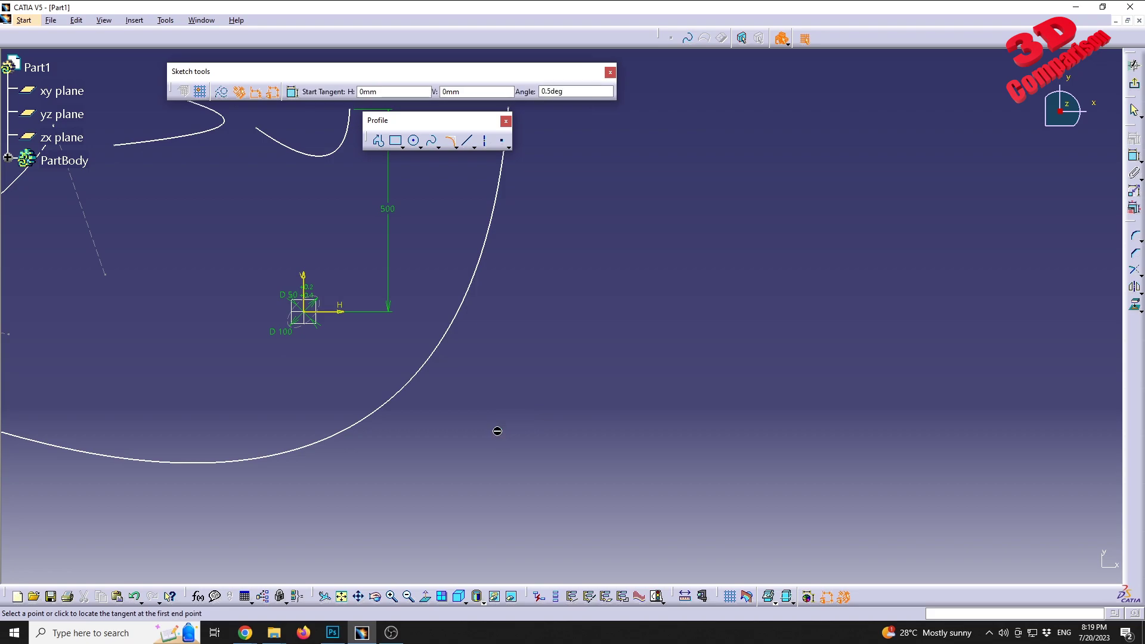
left_click(961, 430)
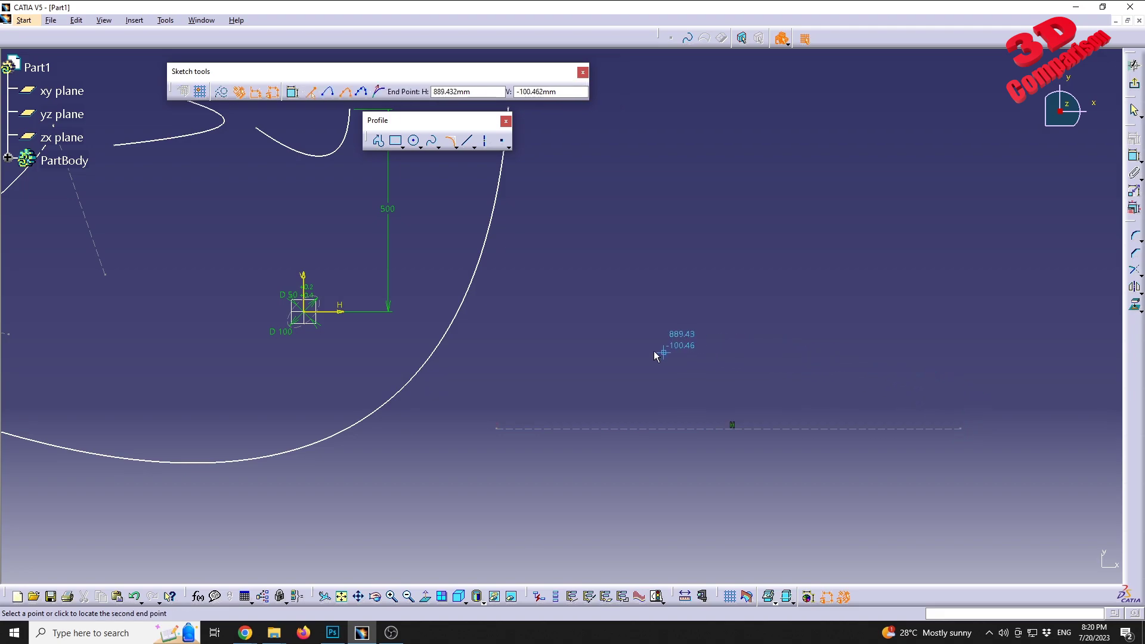
left_click(618, 353)
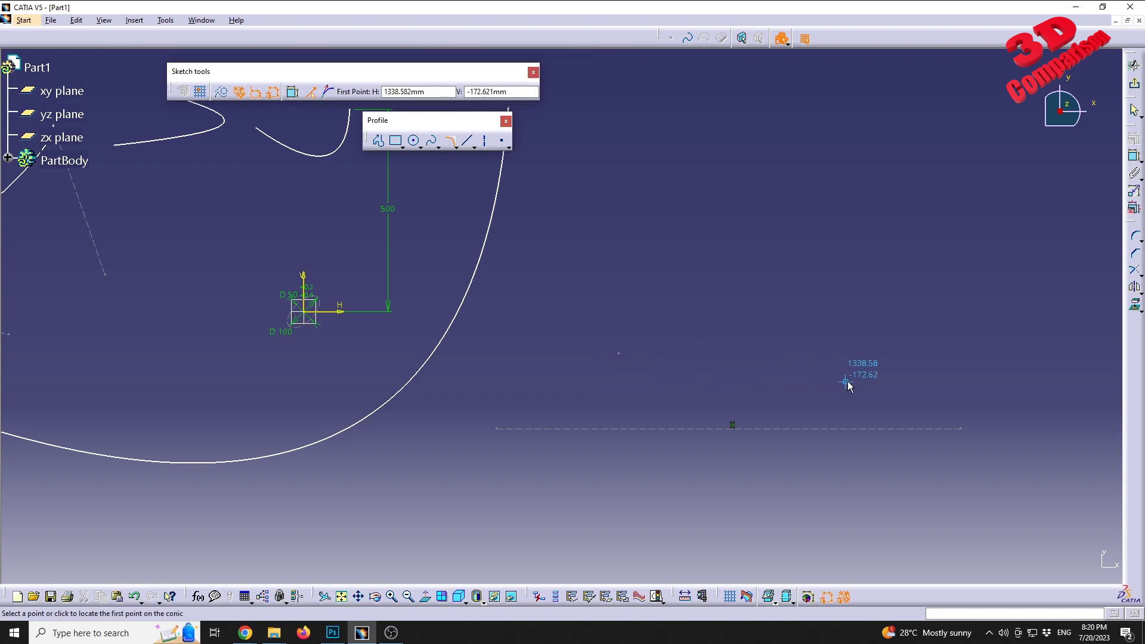
left_click(730, 347)
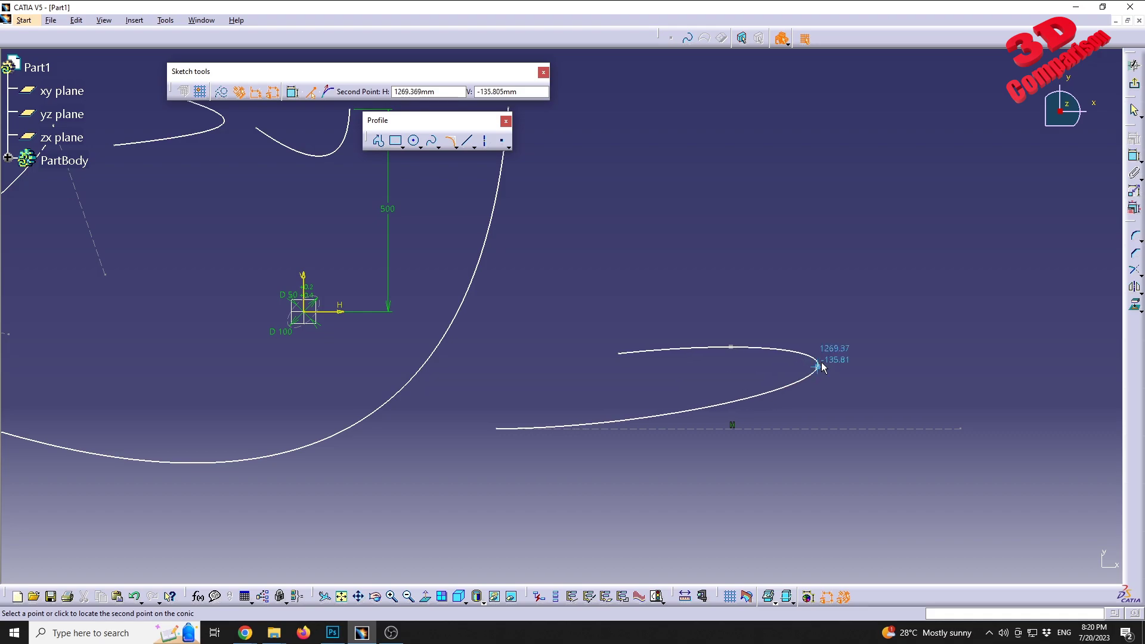
left_click(664, 410)
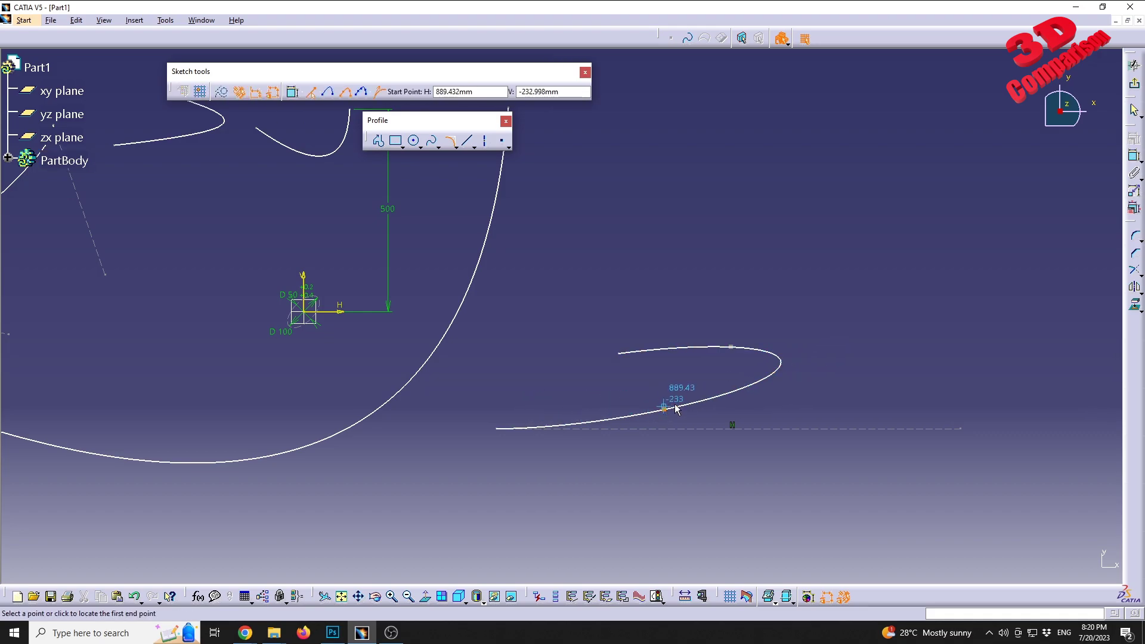
Sketch a five-point conic above the four-point one, starting at about H 651 mm, V 41 mm and arching upward through three intermediate points.
left_click(363, 93)
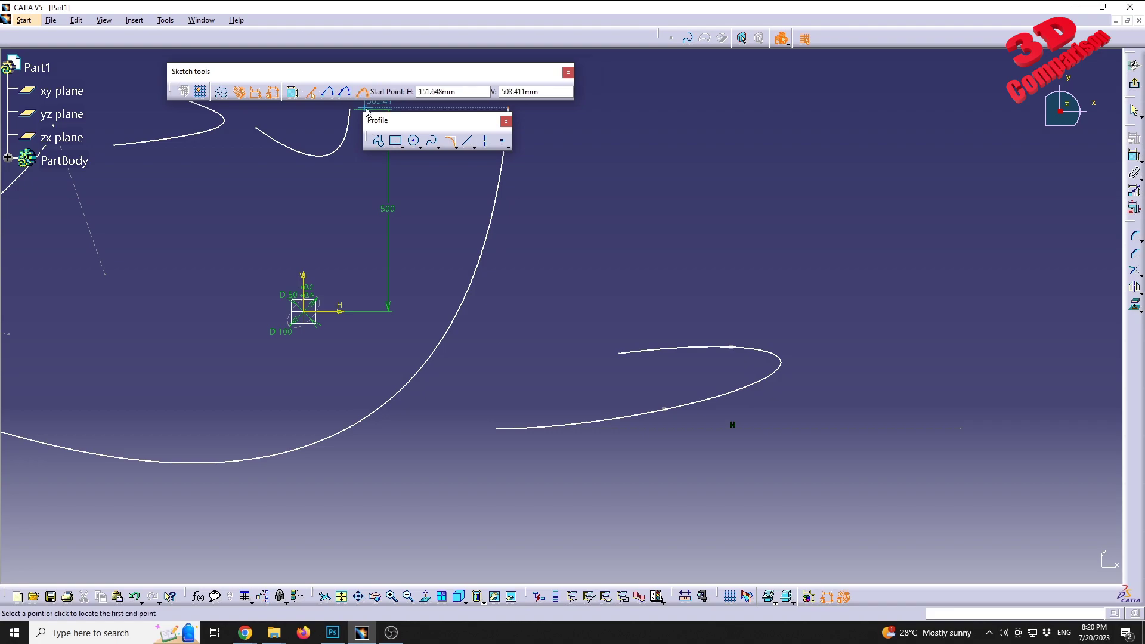
middle_click_drag(700, 255, 560, 360)
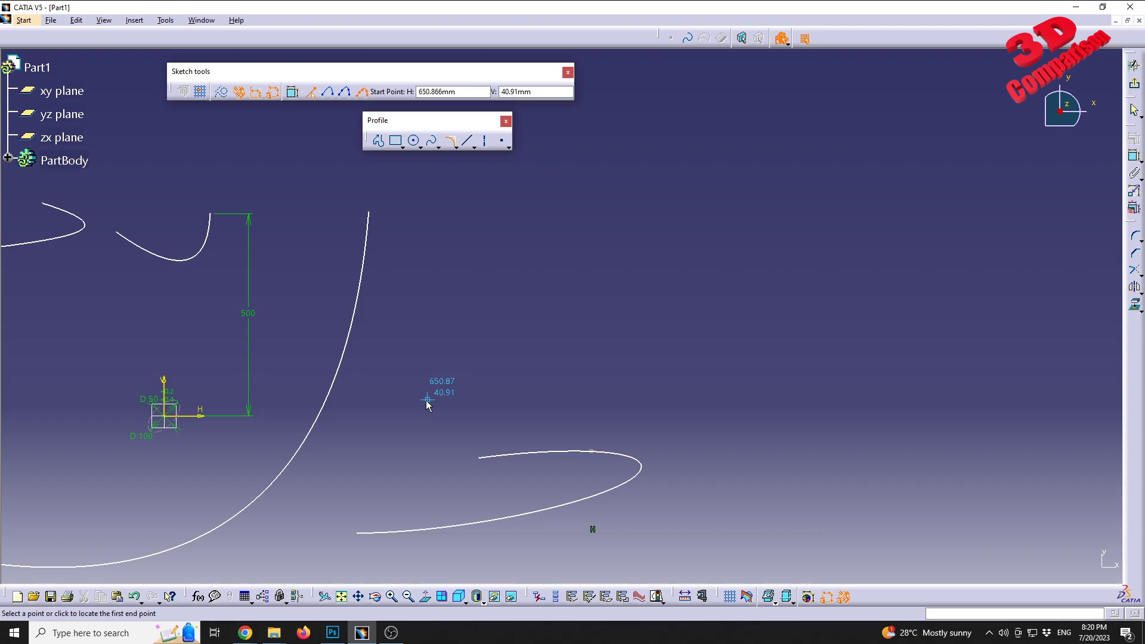
left_click(426, 400)
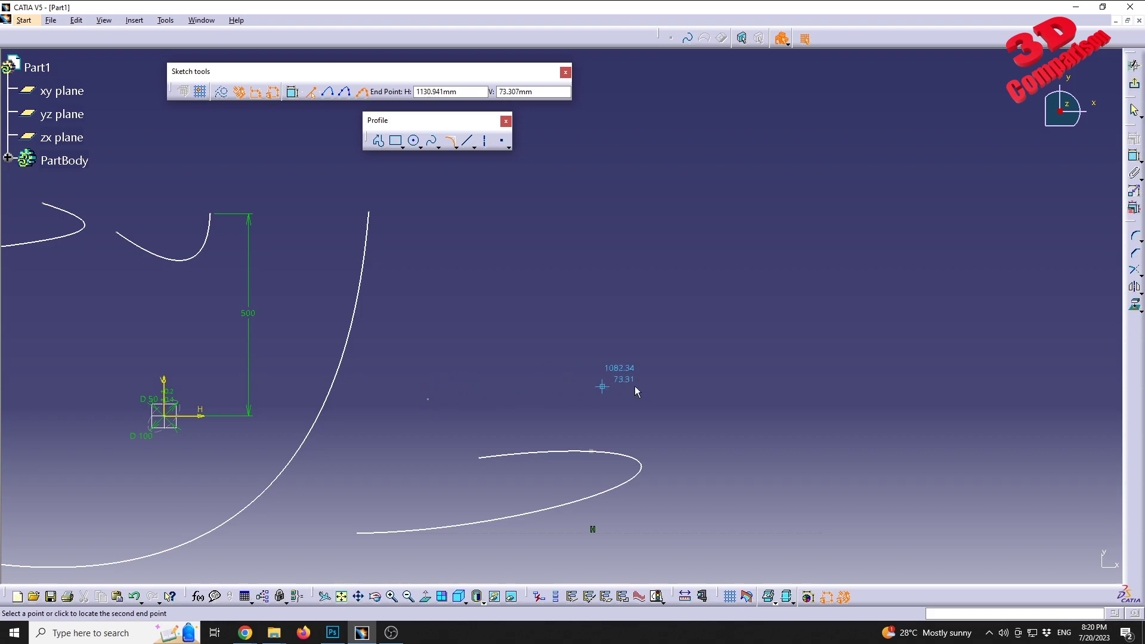
left_click(845, 404)
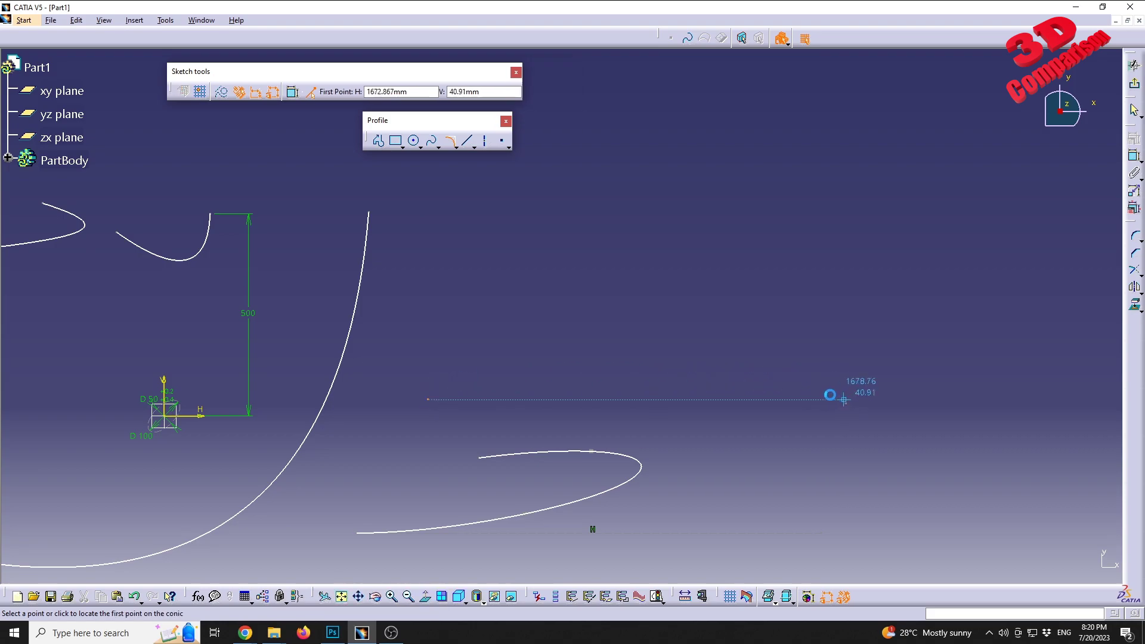
left_click(499, 351)
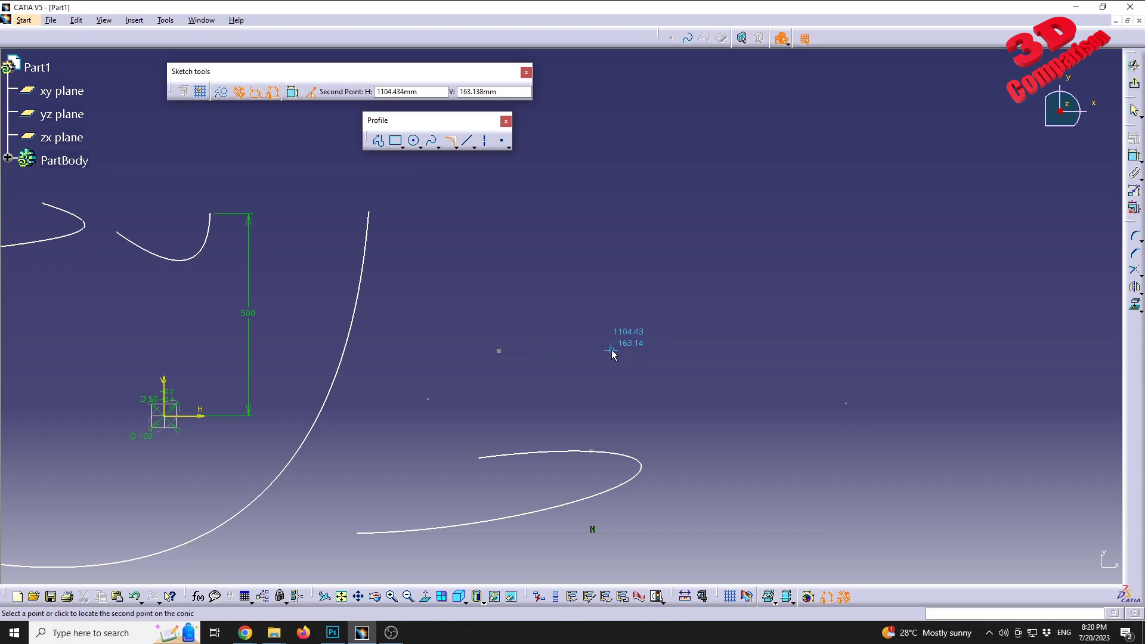
left_click(699, 354)
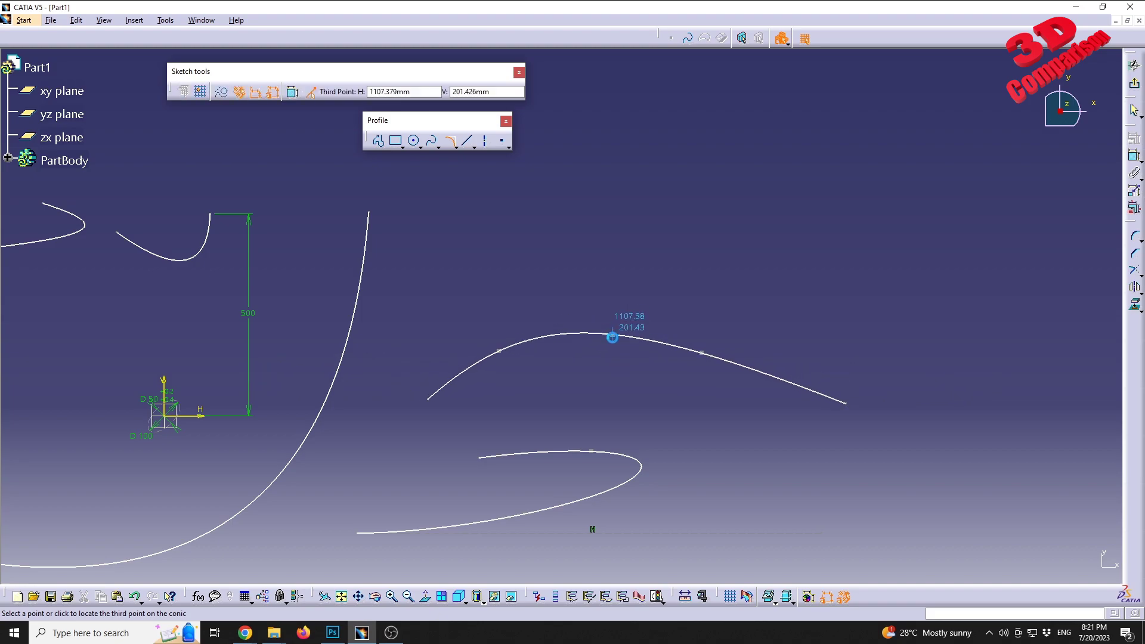
left_click(616, 325)
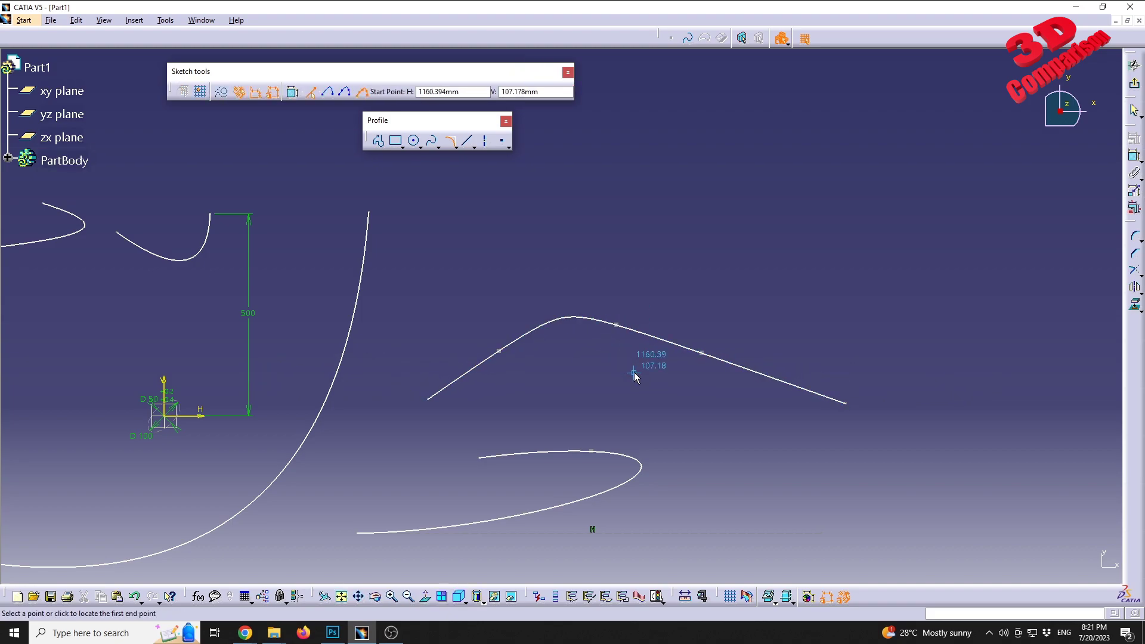
Reshape the five-point conic by shifting its intermediate points nearest the ends slightly outward, the first to about H 810 mm.
key("Escape")
mouse_move(706, 360)
left_mouse_down()
mouse_move(716, 348)
mouse_move(730, 356)
mouse_move(721, 360)
left_mouse_up()
mouse_move(498, 352)
left_mouse_down()
mouse_move(511, 370)
mouse_move(491, 350)
left_mouse_up()
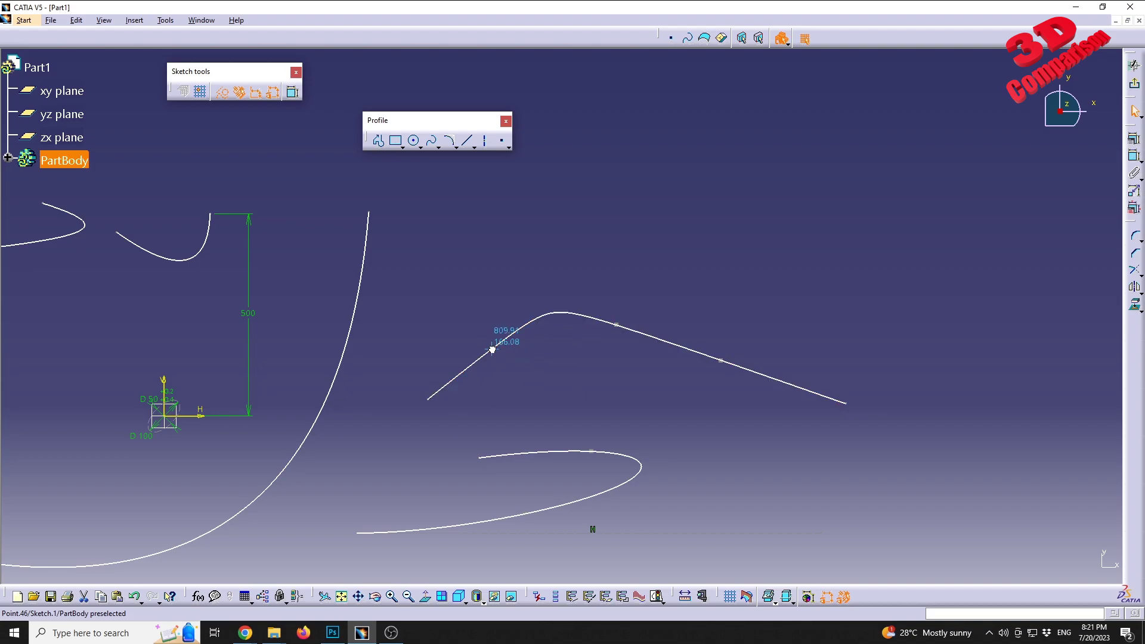
Review the five-point conic's definition and try to assign a start tangent and reselect its start point, discarding the changes.
double_click(427, 398)
left_click(1088, 562)
double_click(799, 386)
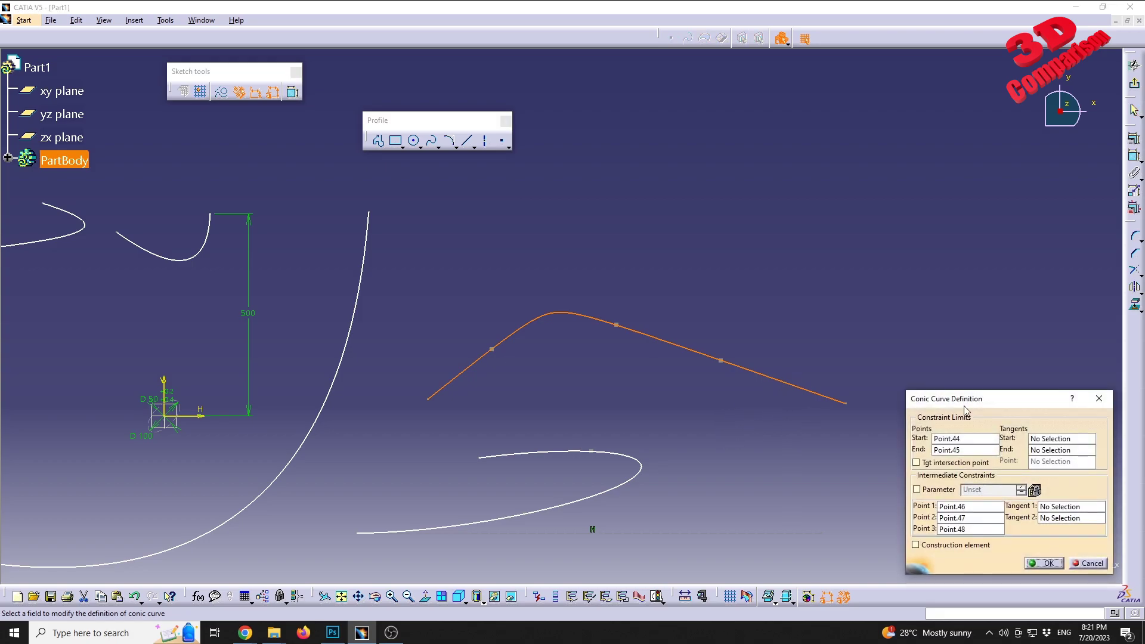
left_click_drag(1006, 402, 961, 310)
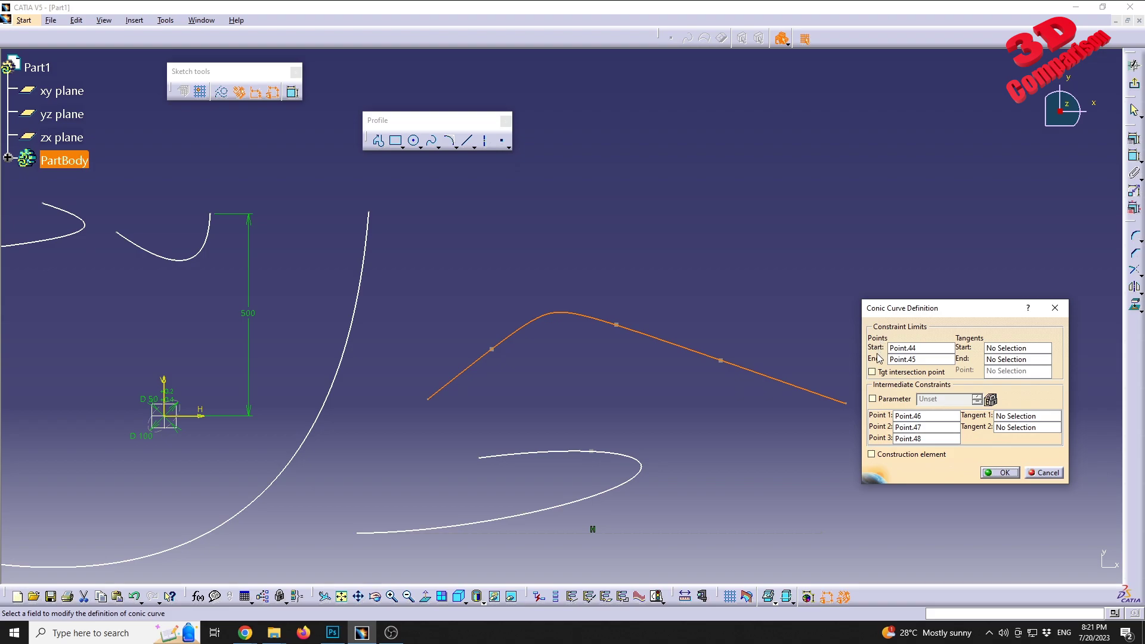
left_click(1021, 348)
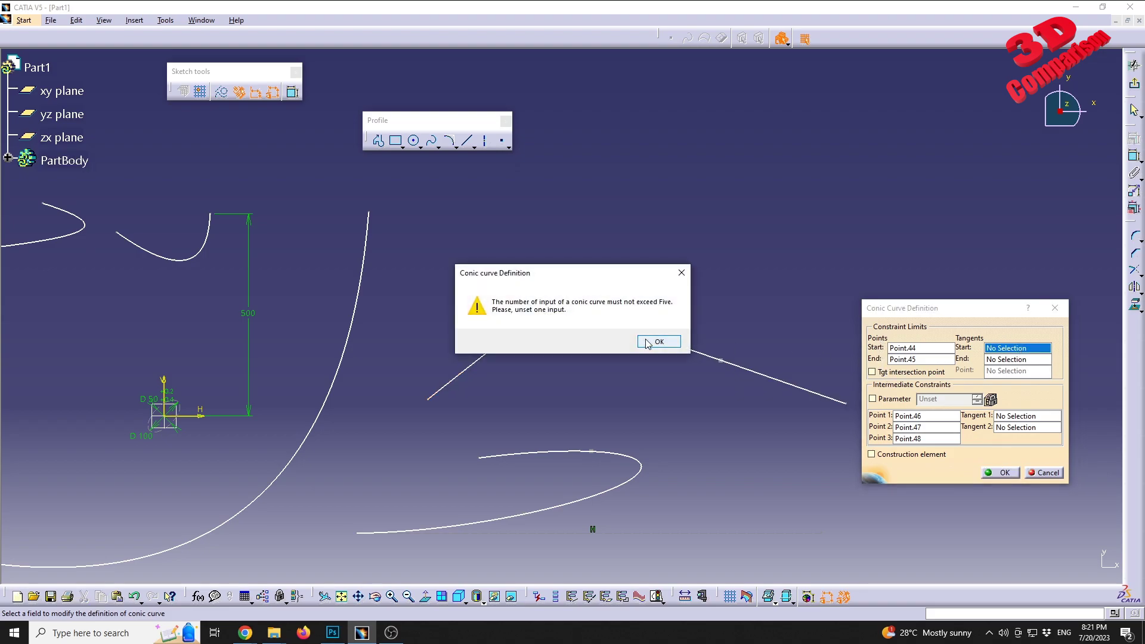
left_click(658, 342)
left_click(932, 350)
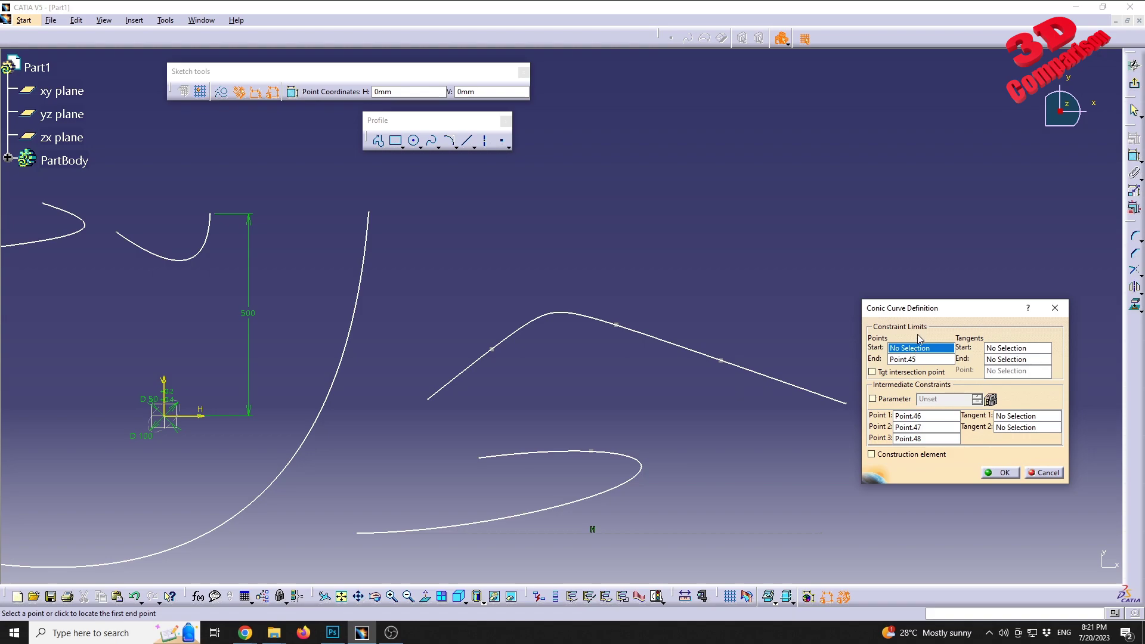
left_click(1045, 473)
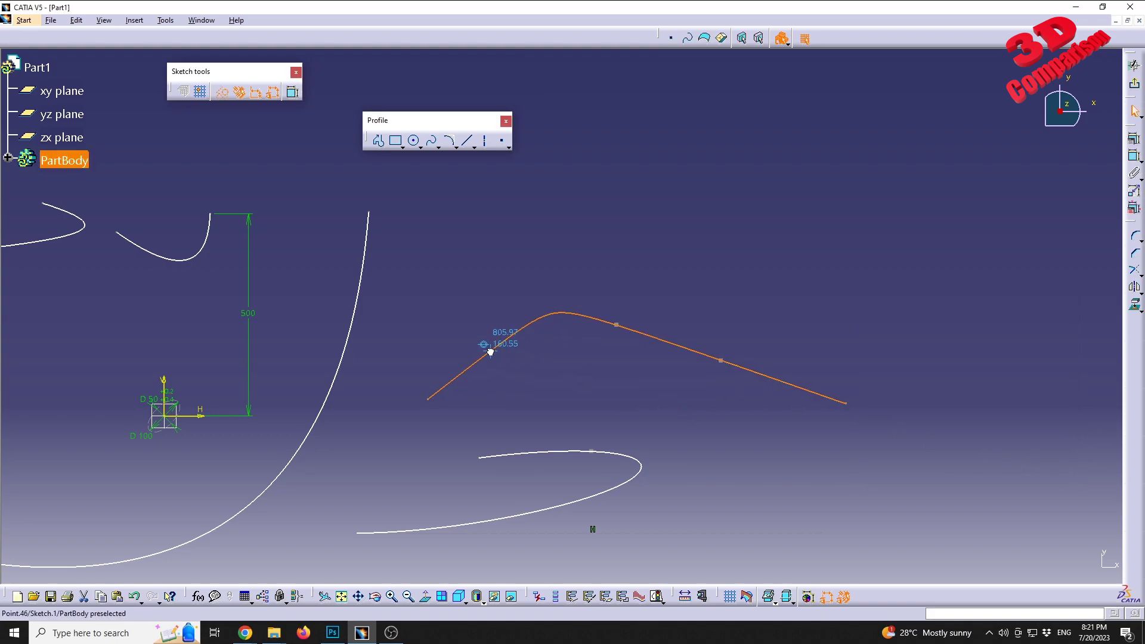
Sketch a two-point conic with a tangent intersection point above the five-point conic, sagging downward through a passing point near its middle.
left_click(458, 147)
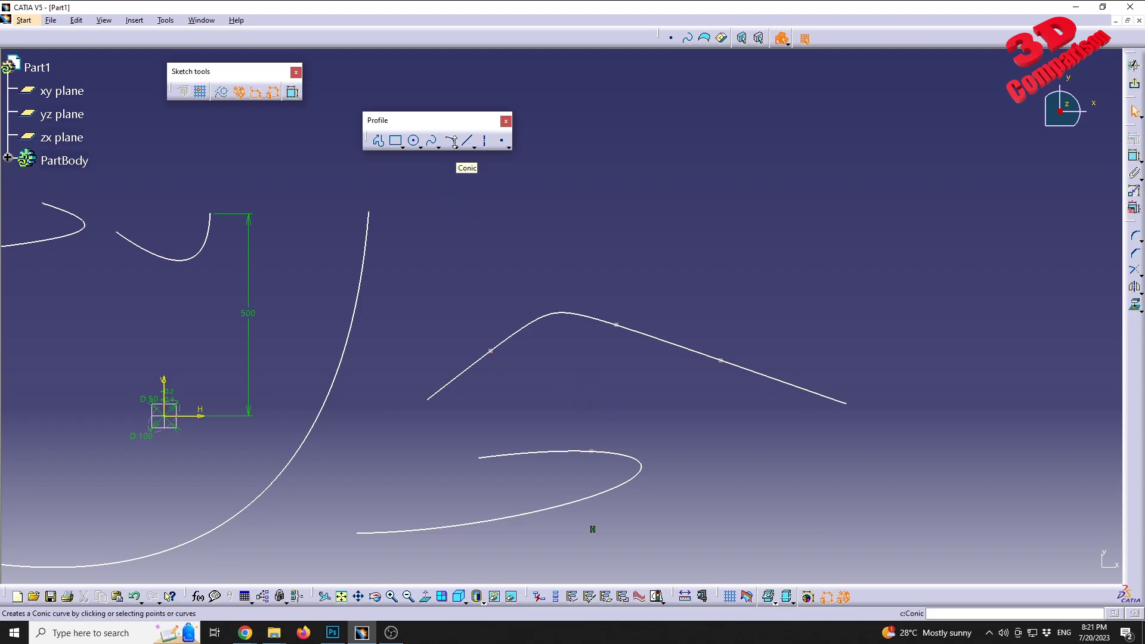
left_click(450, 141)
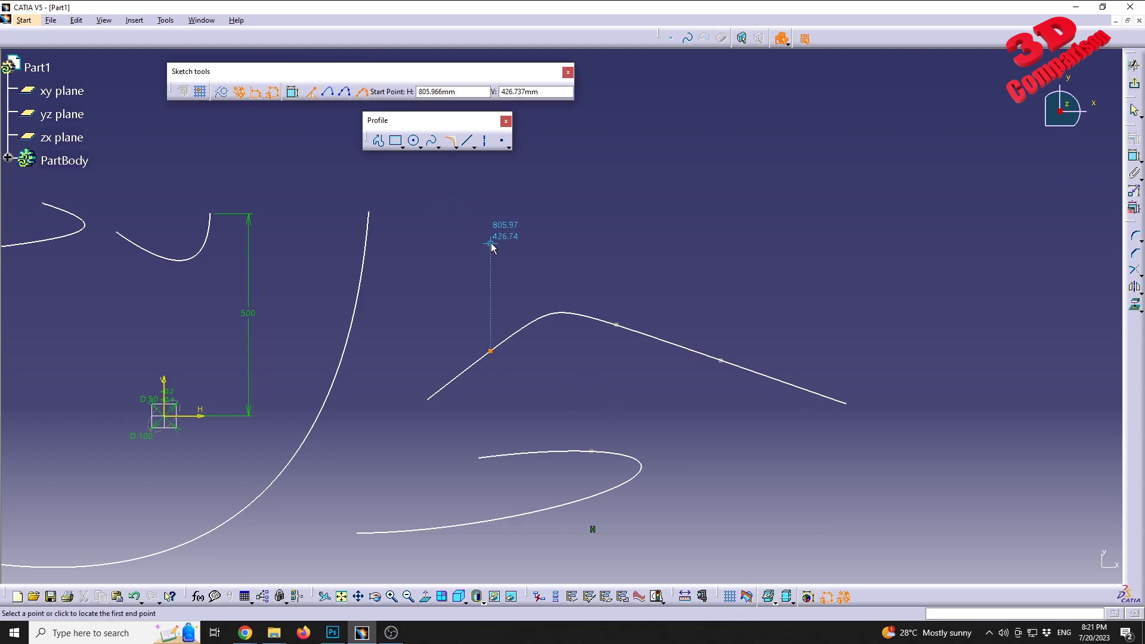
left_click(334, 93)
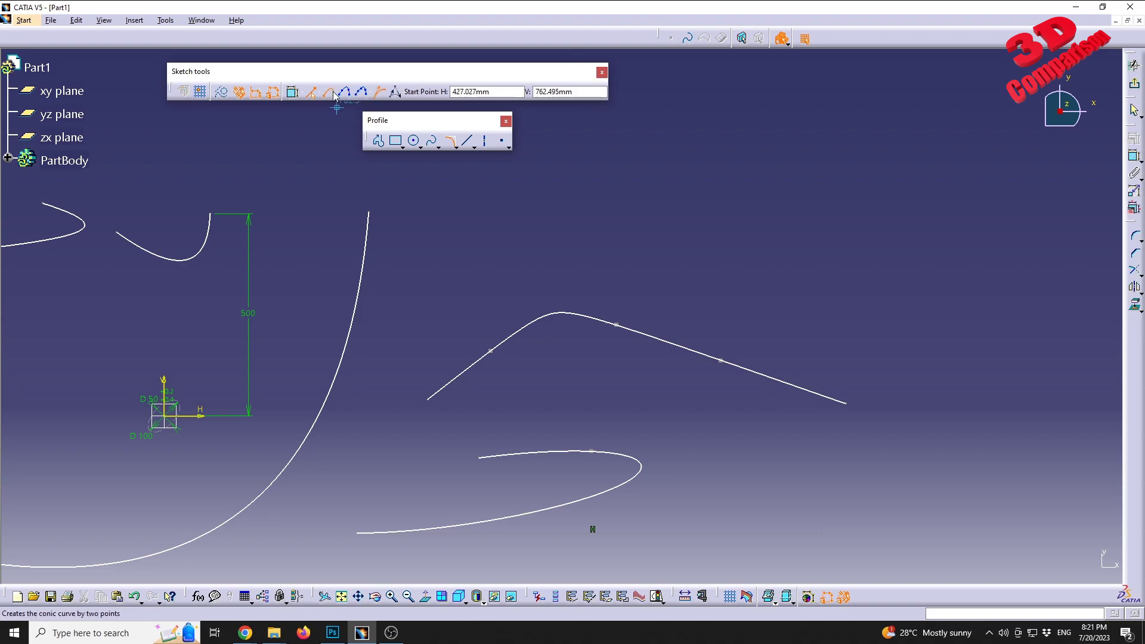
left_click(396, 92)
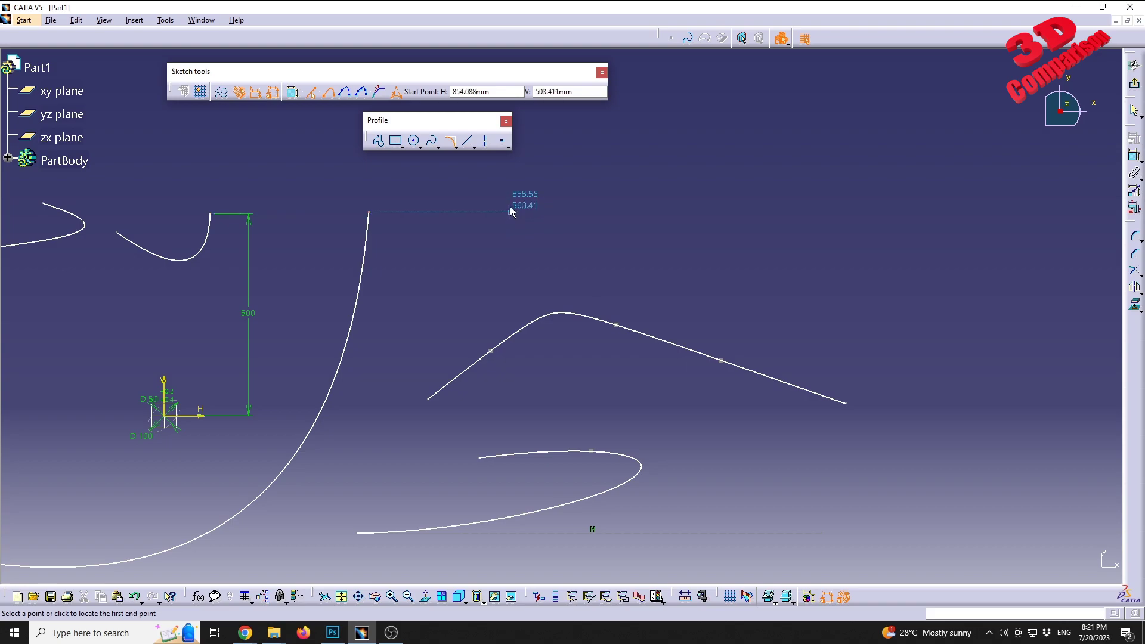
left_click(545, 185)
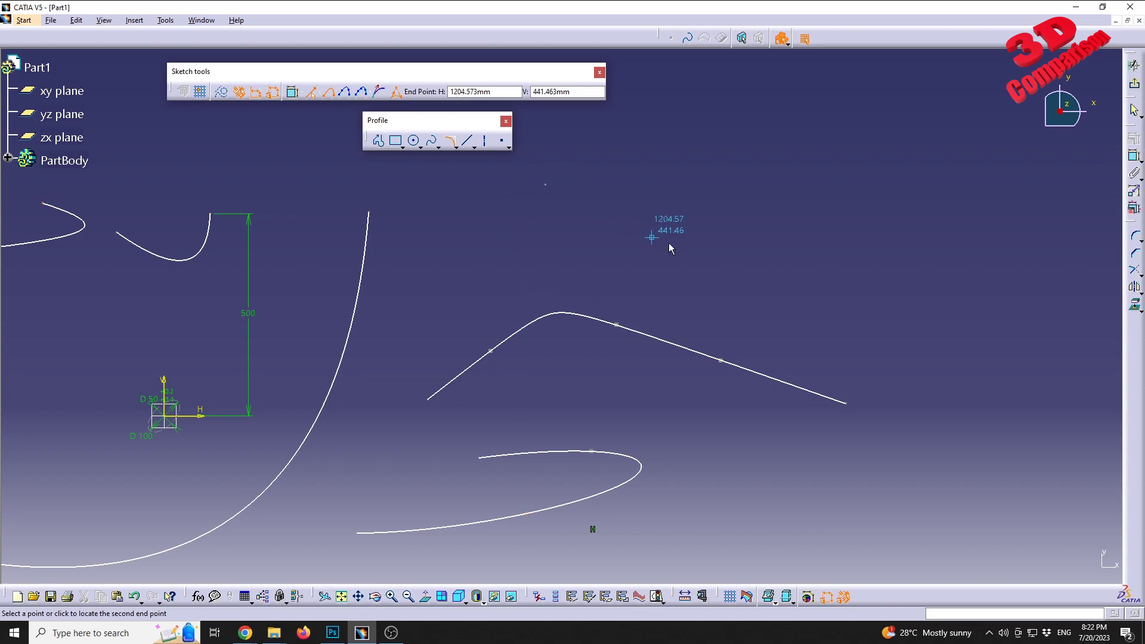
left_click(863, 289)
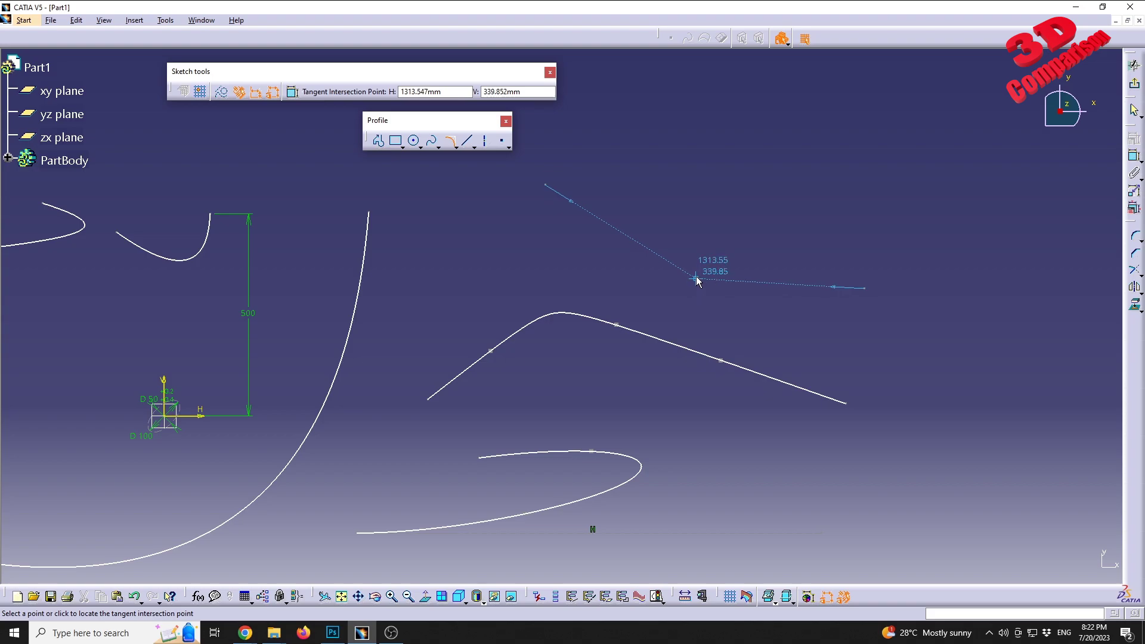
left_click(665, 320)
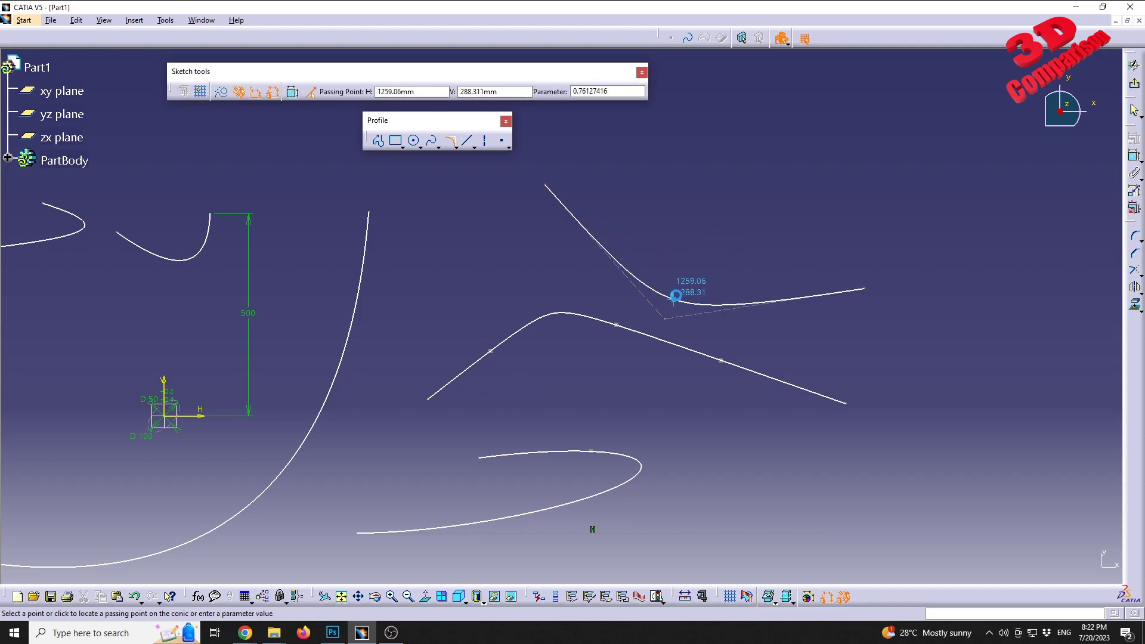
left_click(687, 281)
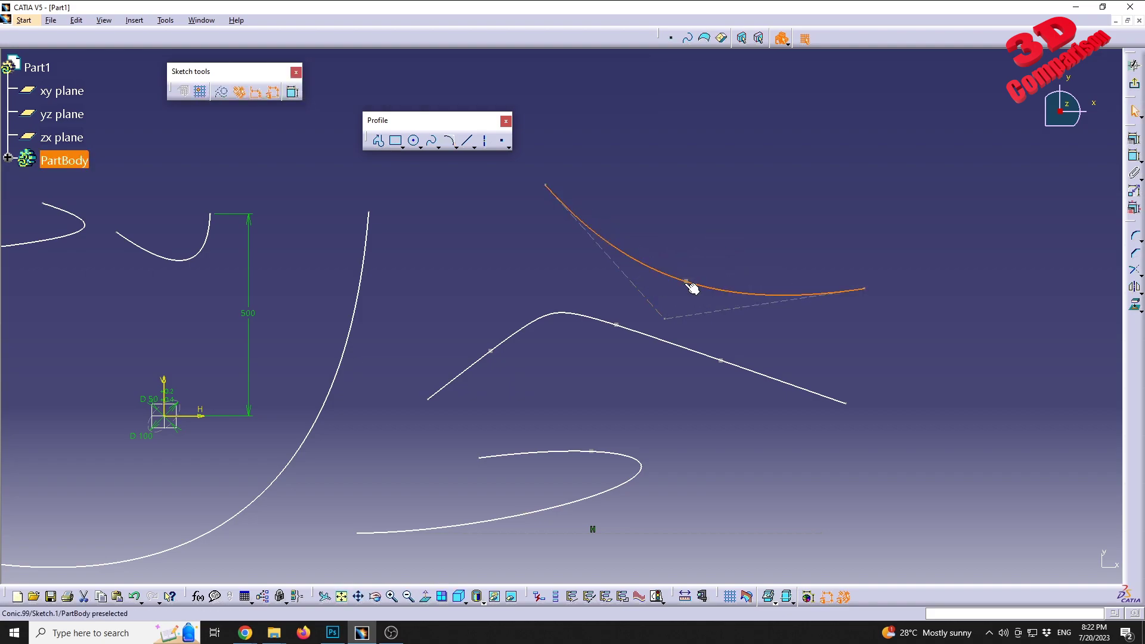
left_click(516, 237)
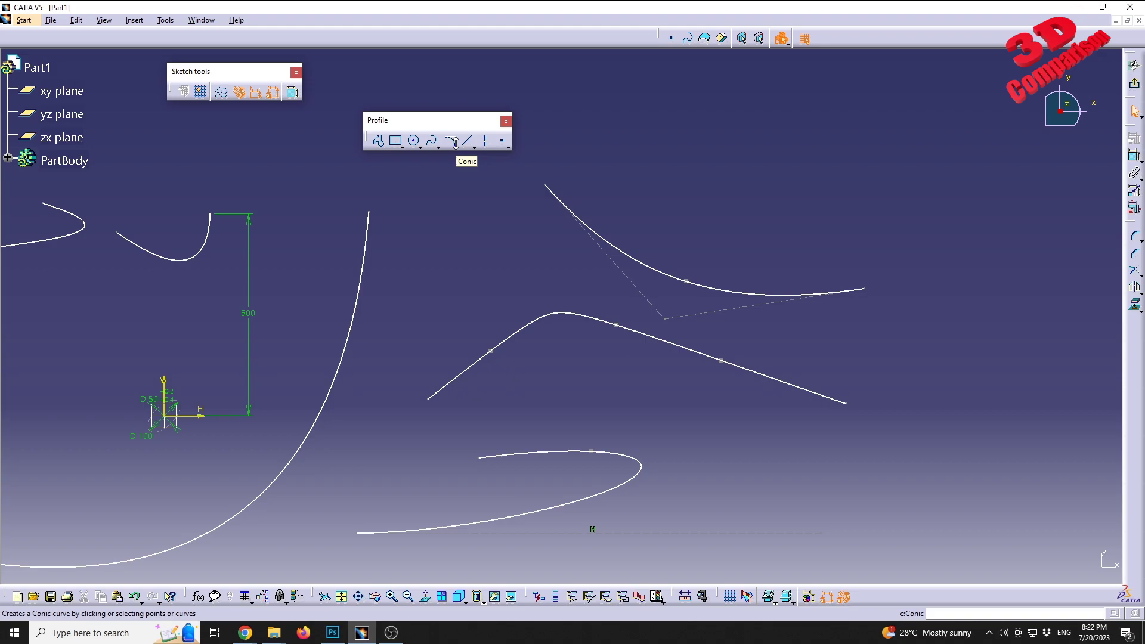
left_click(456, 146)
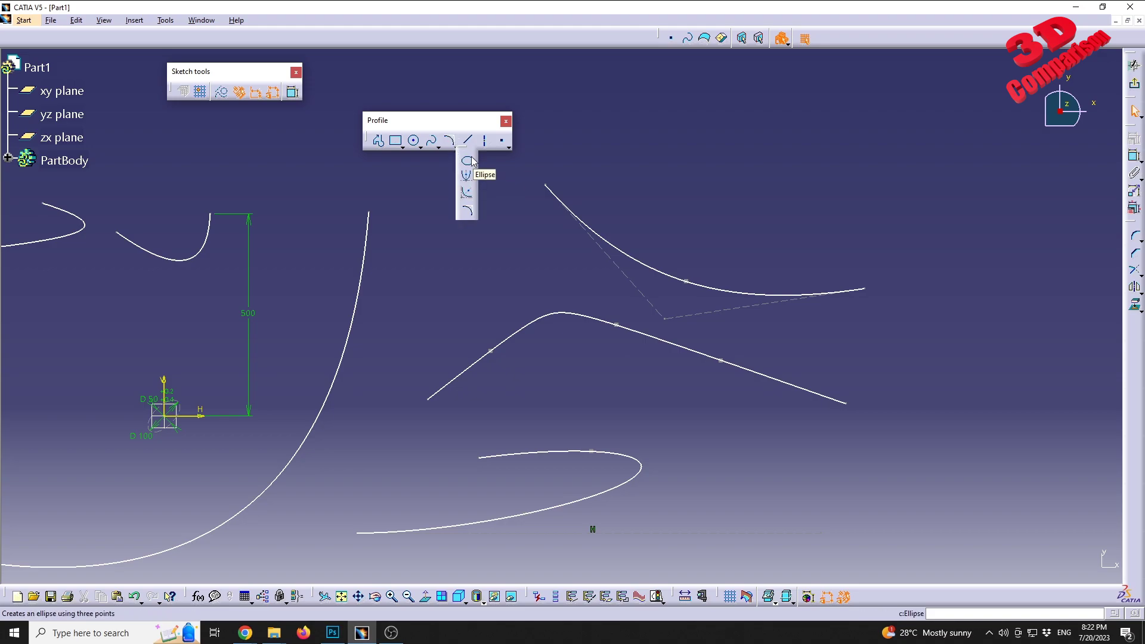